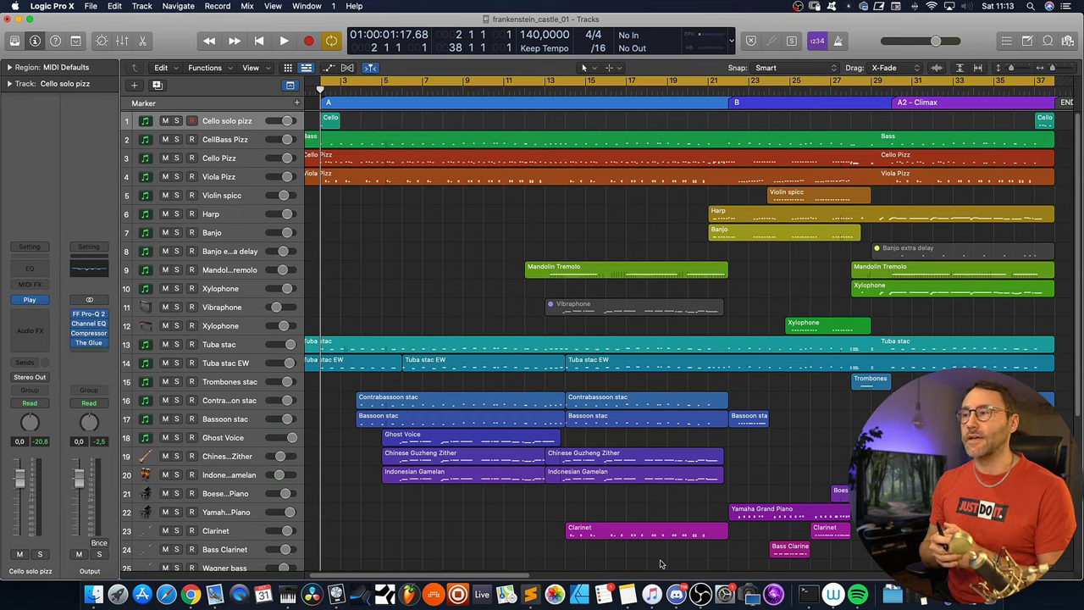
Play the arrangement and open the Ghost Voice, Guzheng Zither and Gamelan regions in the Piano Roll.
key("space")
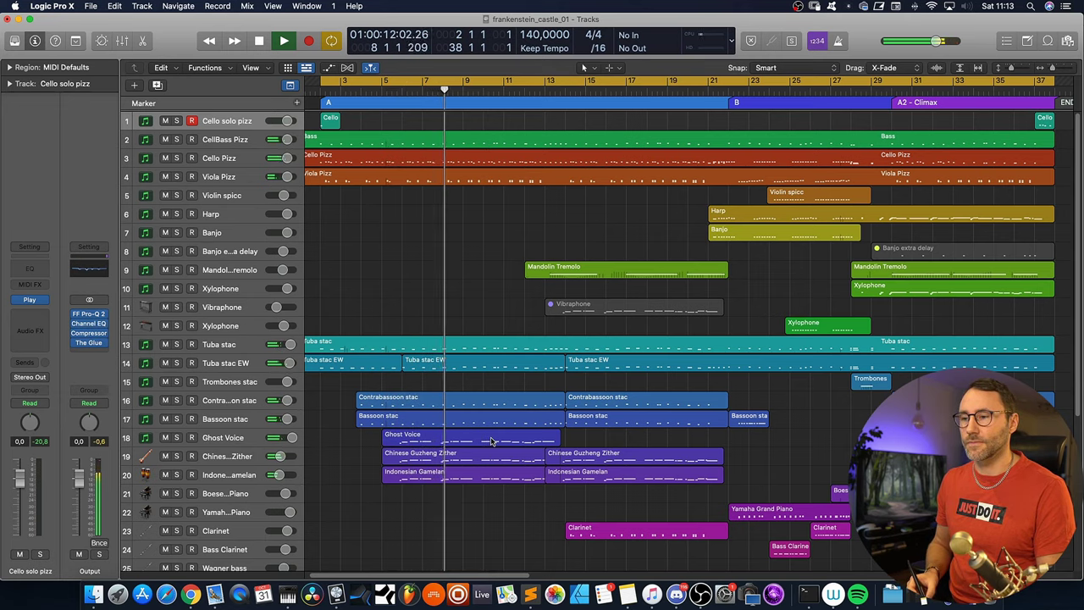
left_click(491, 440)
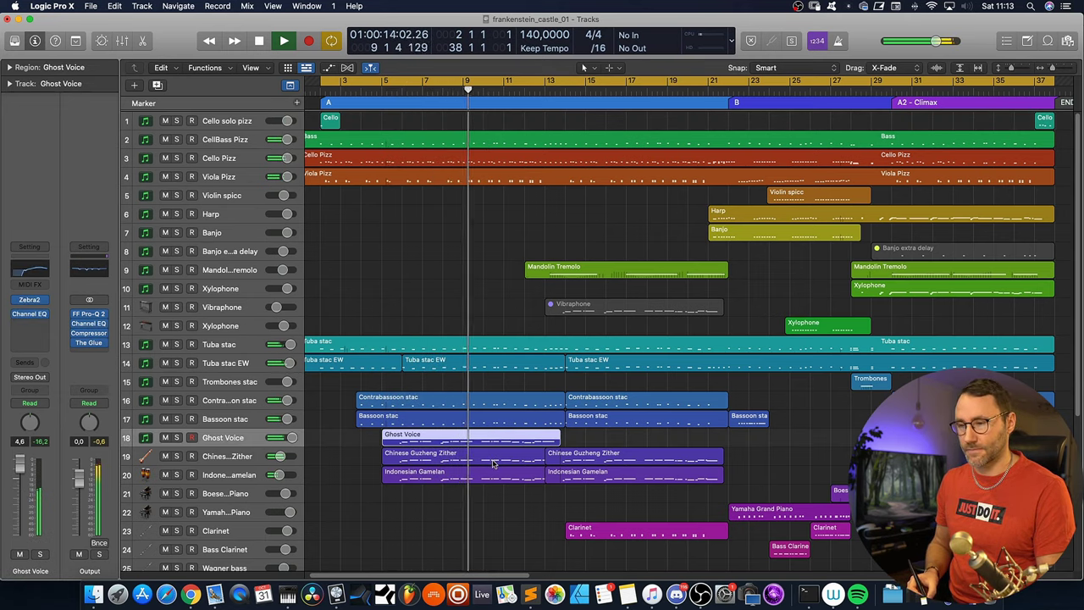
left_click(494, 464, "shift")
left_click(498, 472, "shift")
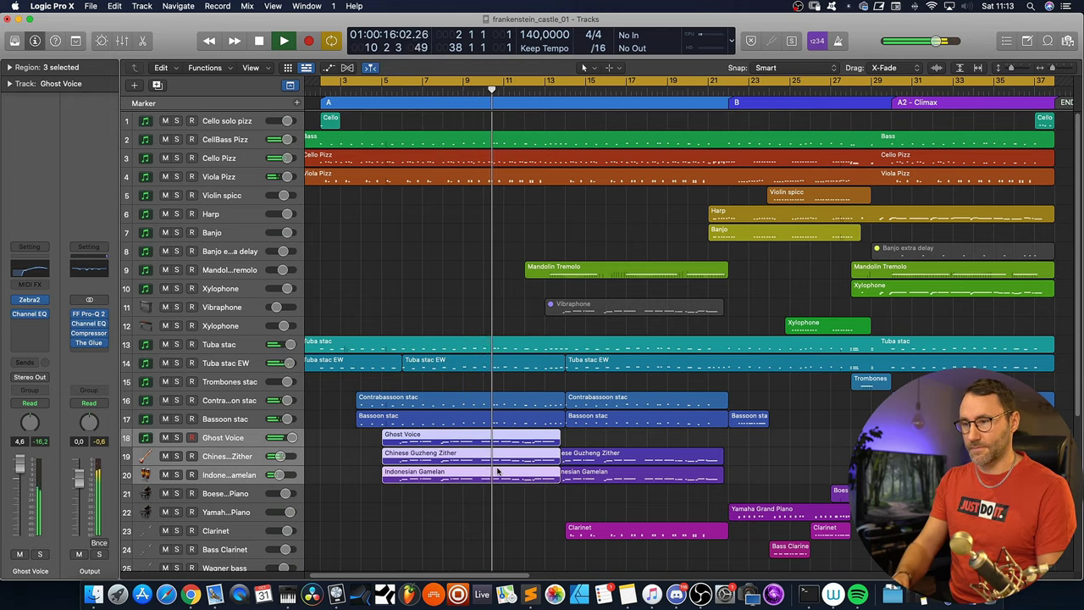
key("p")
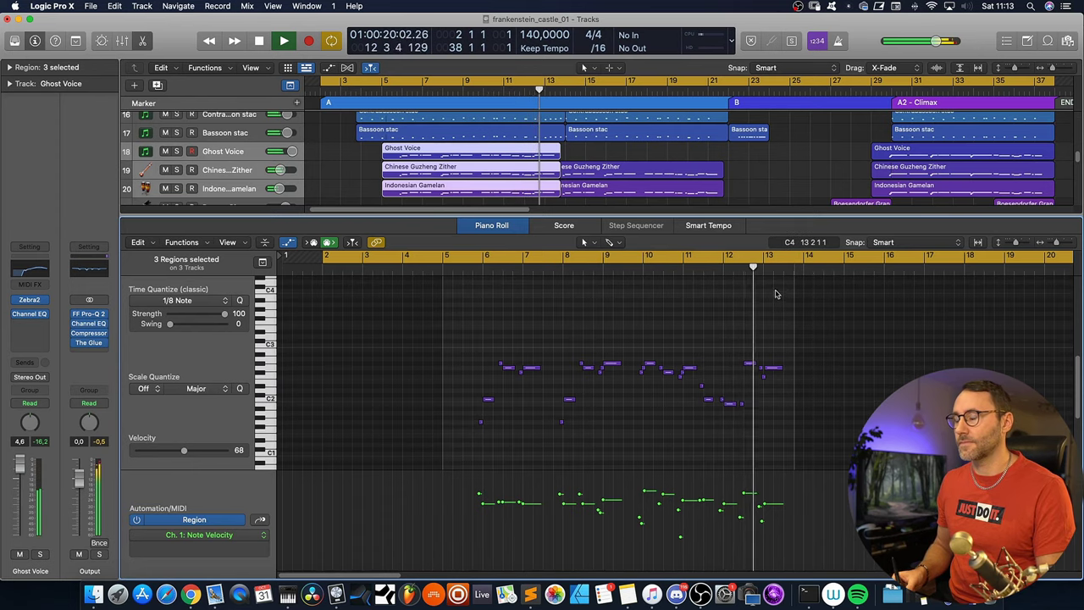
Focus the editor on the Chinese Guzheng Zither notes and zoom in on them.
left_click(610, 170)
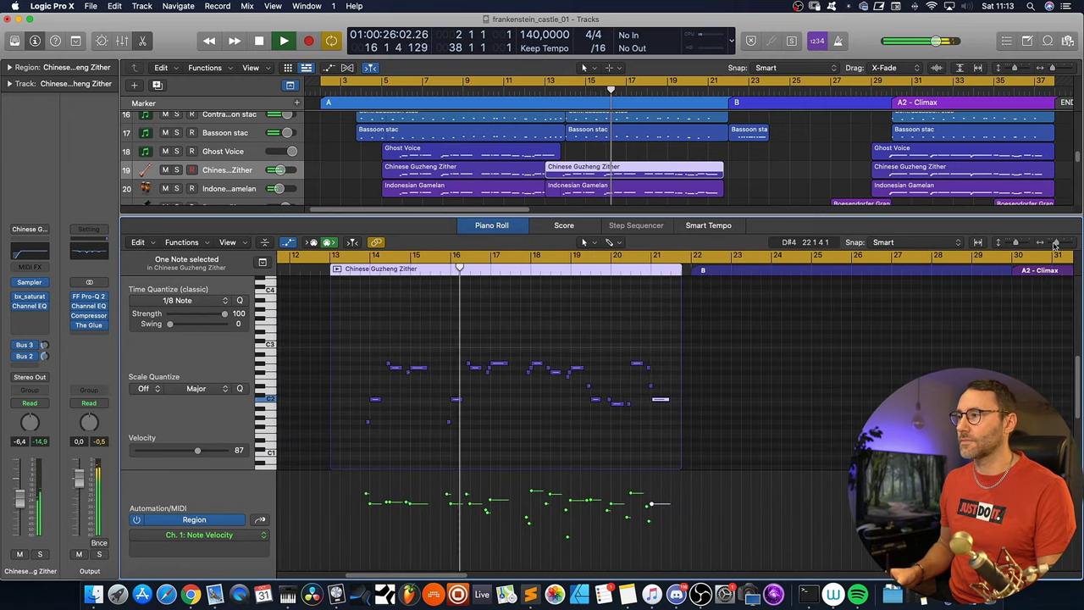
left_click_drag(1055, 244, 1058, 244)
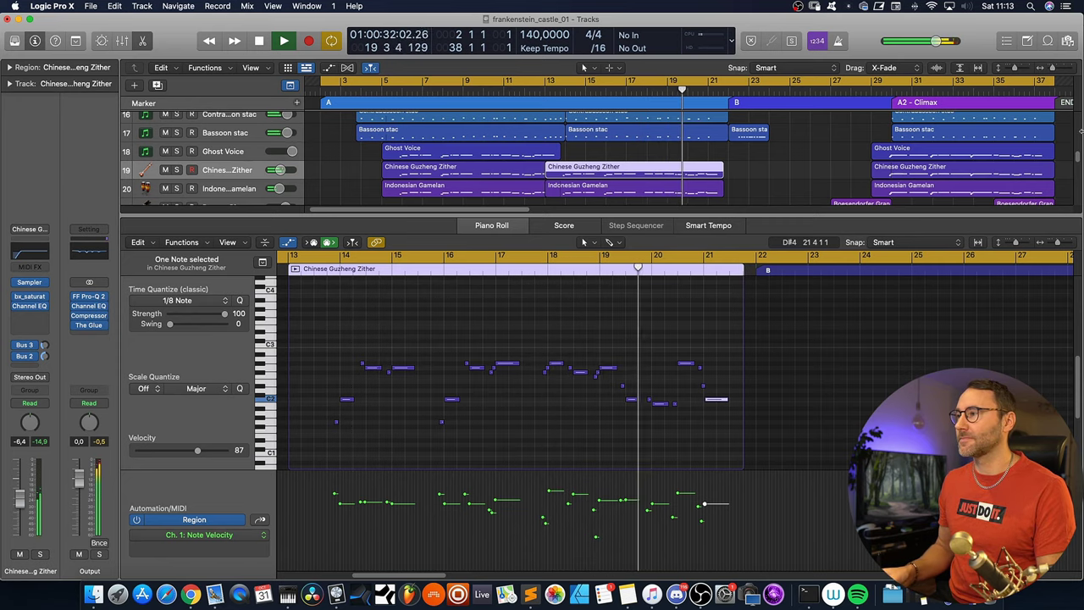
left_click_drag(1077, 161, 1077, 133)
scroll(760, 174, "up", 5)
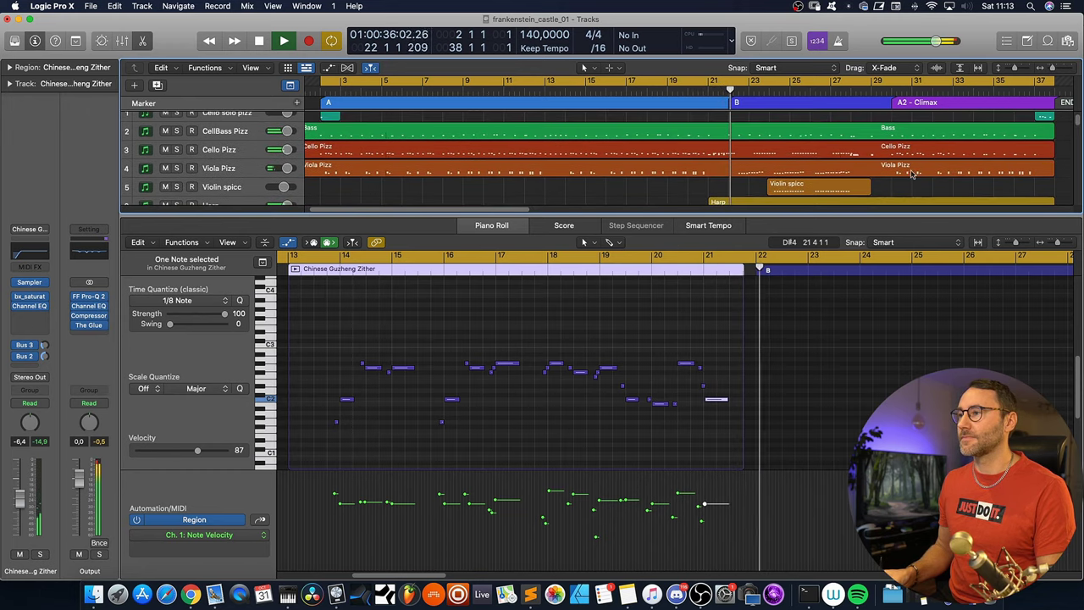
View the Viola Pizz, Cello Pizz and Violin spicc notes together, then close the editor.
left_click(760, 173)
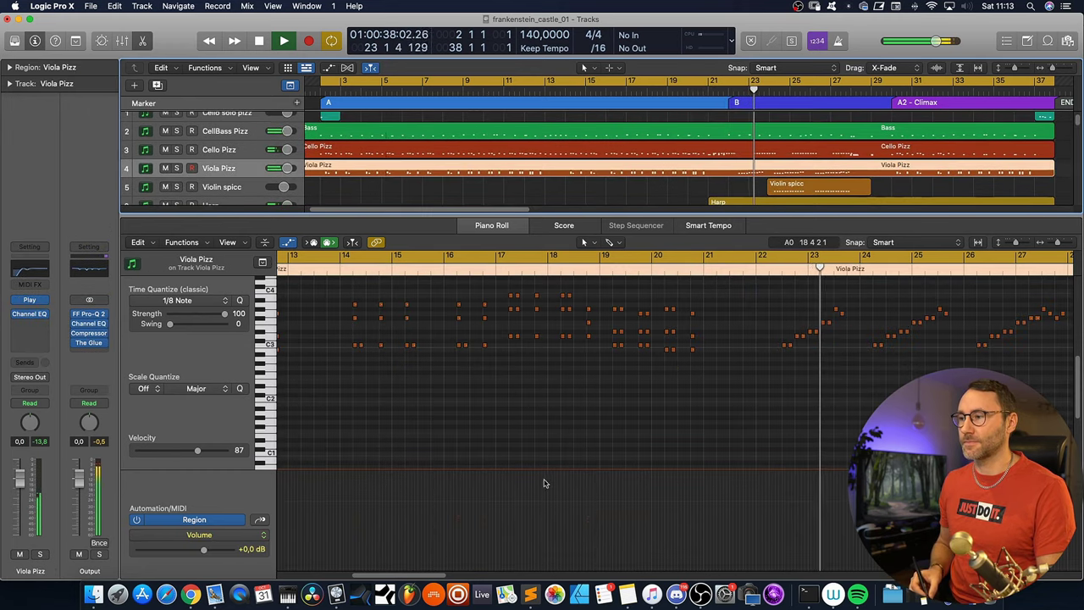
left_click(799, 149, "shift")
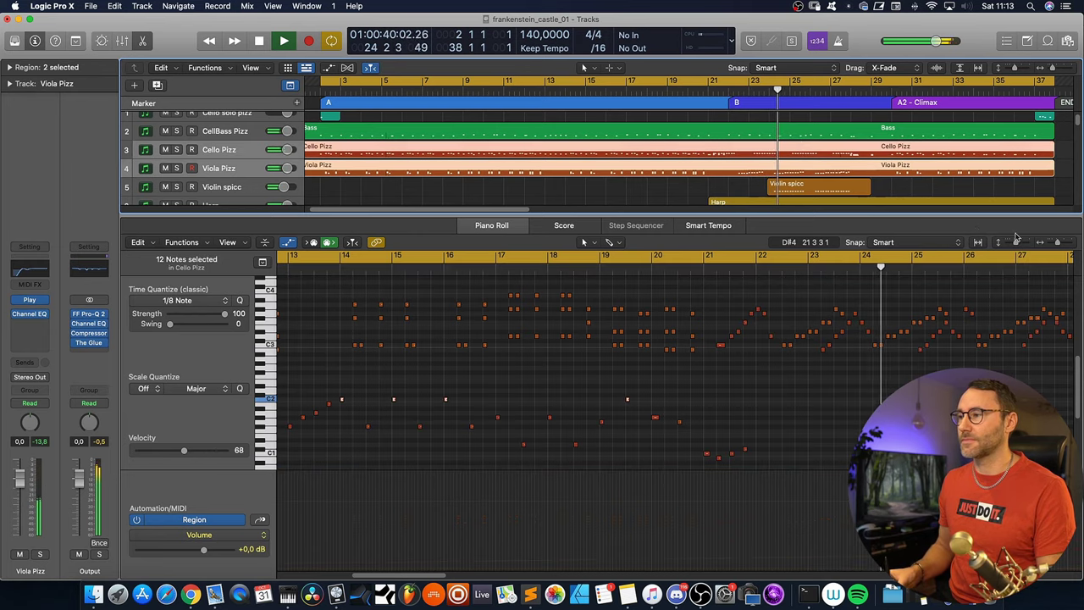
left_click(840, 192, "shift")
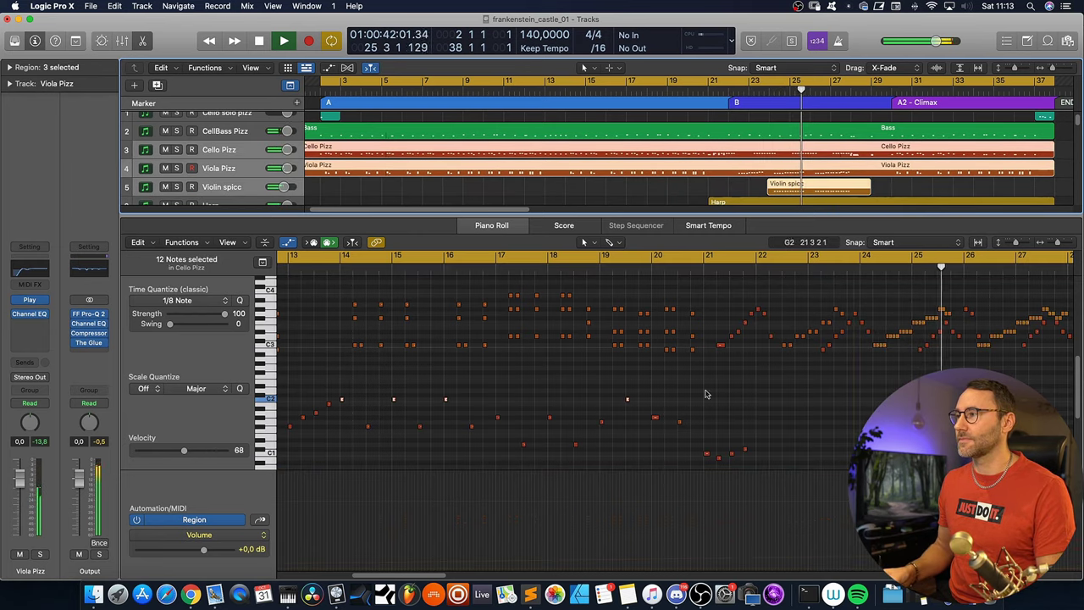
left_click_drag(418, 578, 442, 570)
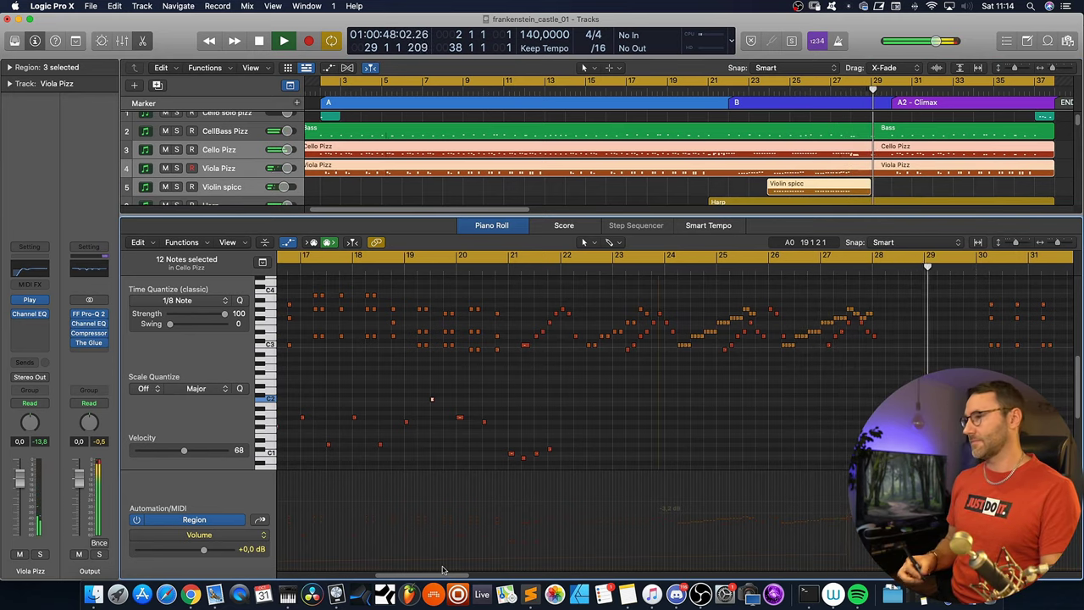
left_click(512, 227)
Open the climax Xylophone region's notes for review, then close the editor.
left_click(968, 280)
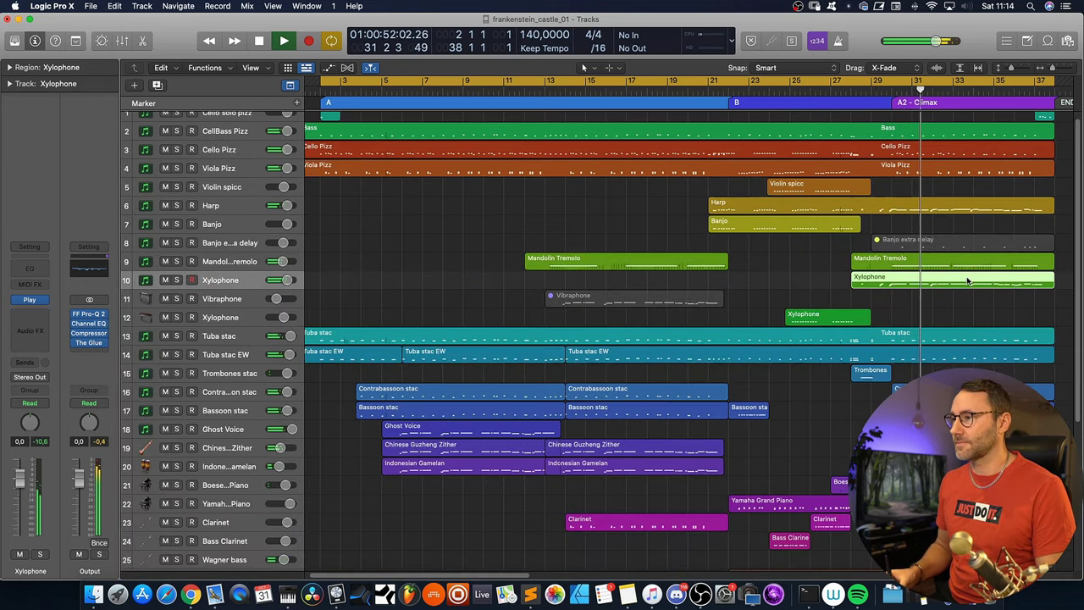
double_click(968, 281)
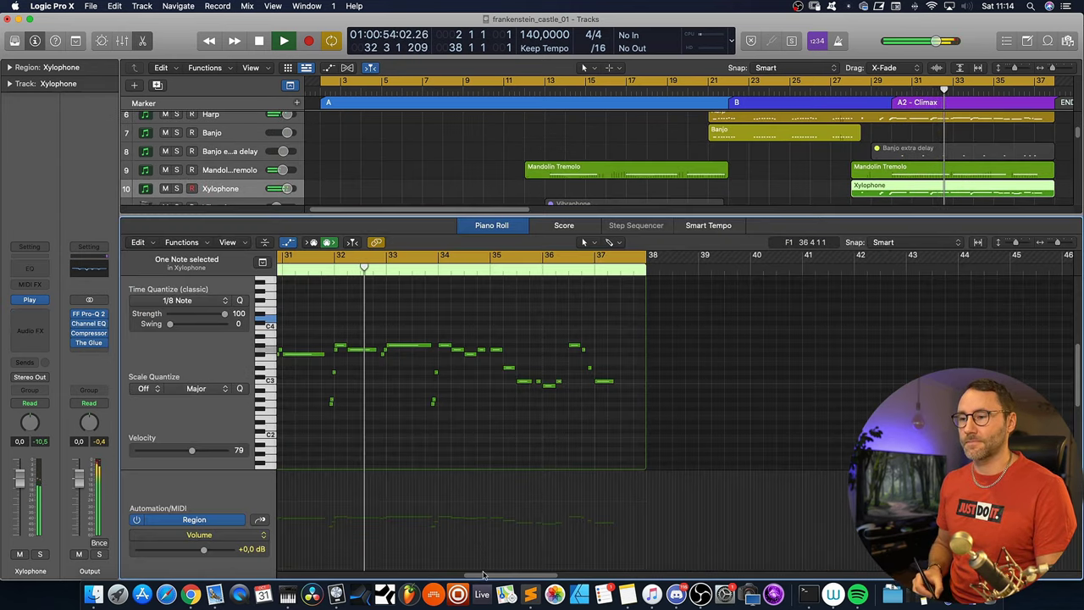
left_click_drag(484, 575, 469, 575)
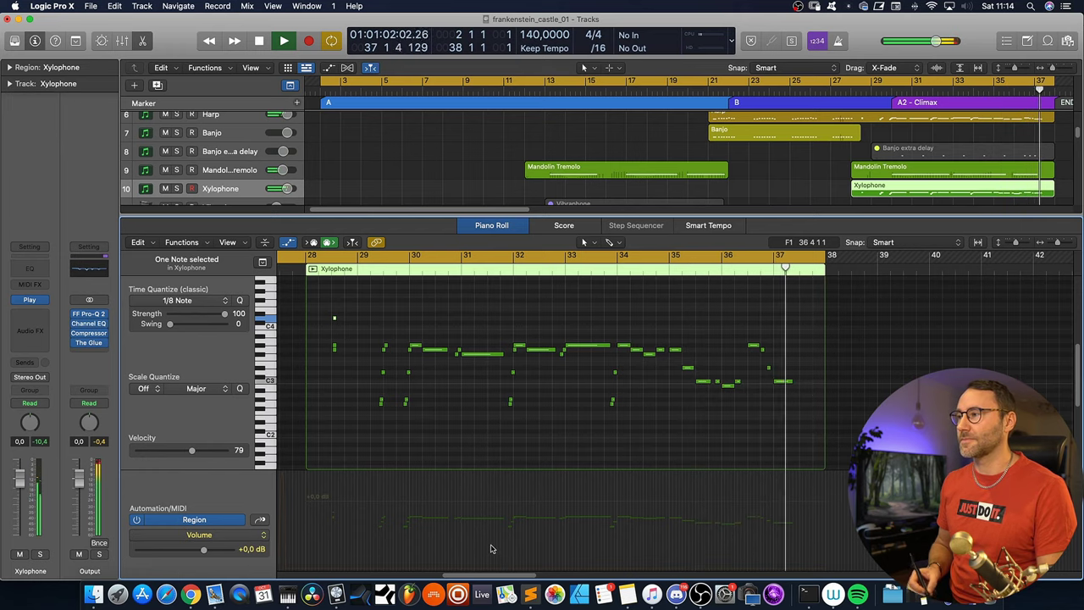
left_click(510, 229)
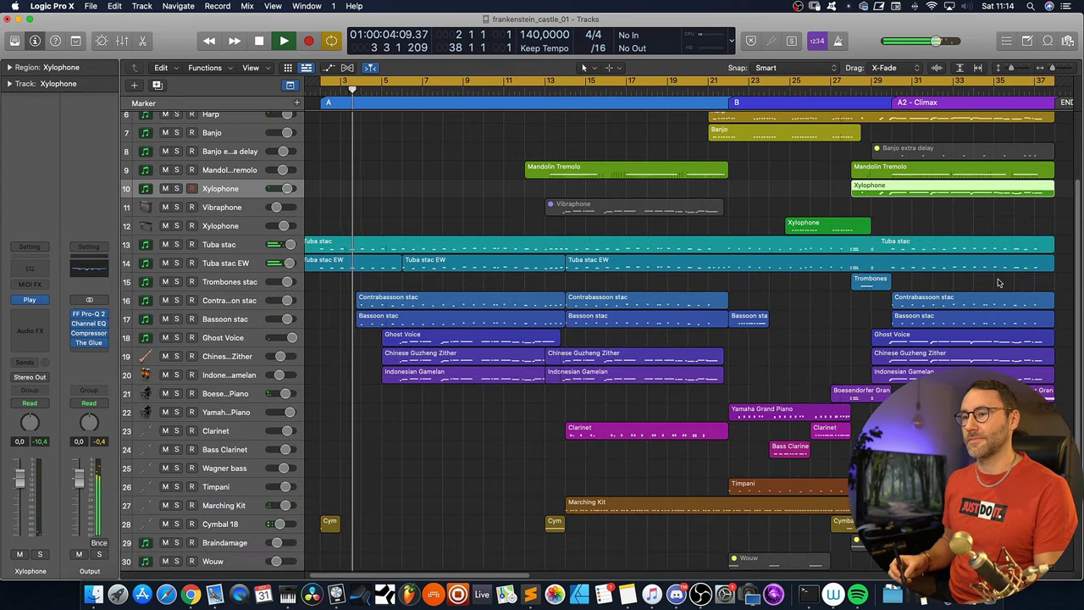
Stop playback around bar 4 of section A.
key("space")
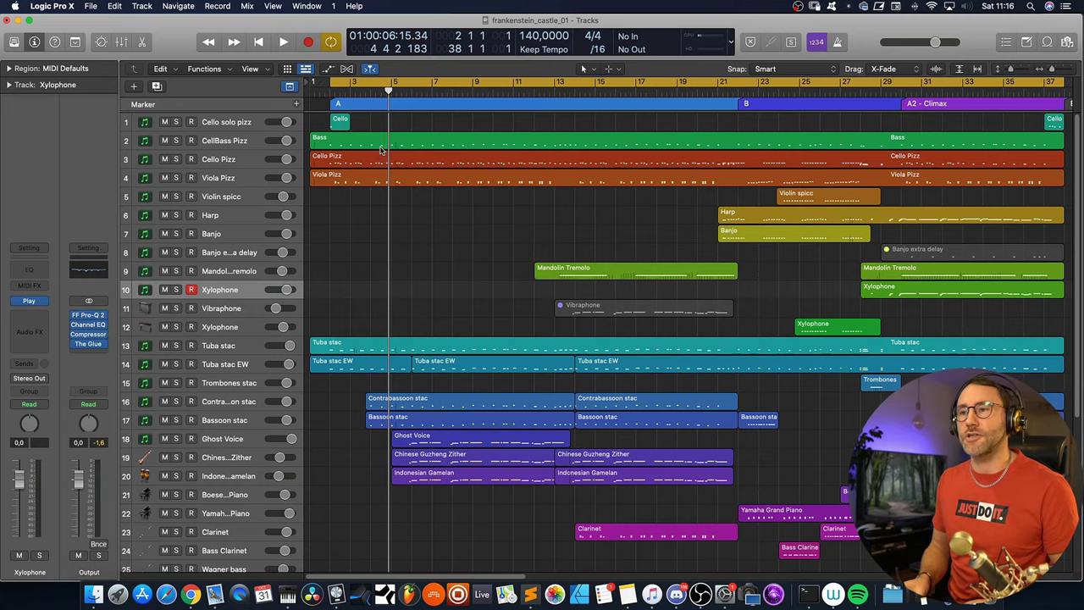
Select in turn the Bass, Cello Pizz, Viola Pizz, Tuba stac and first Tuba stac EW regions.
left_click(340, 143)
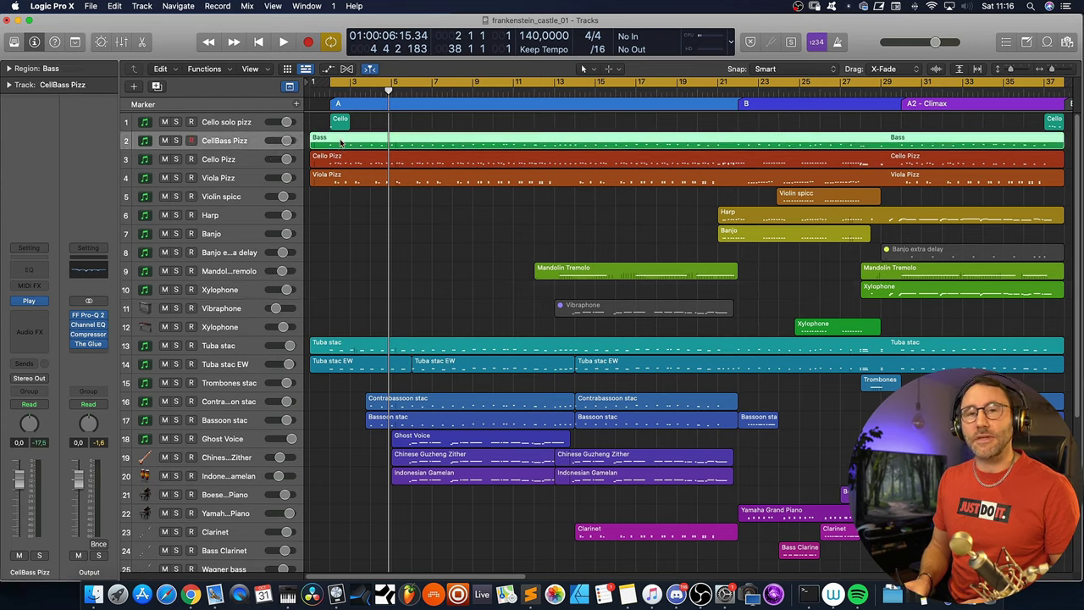
left_click(350, 162)
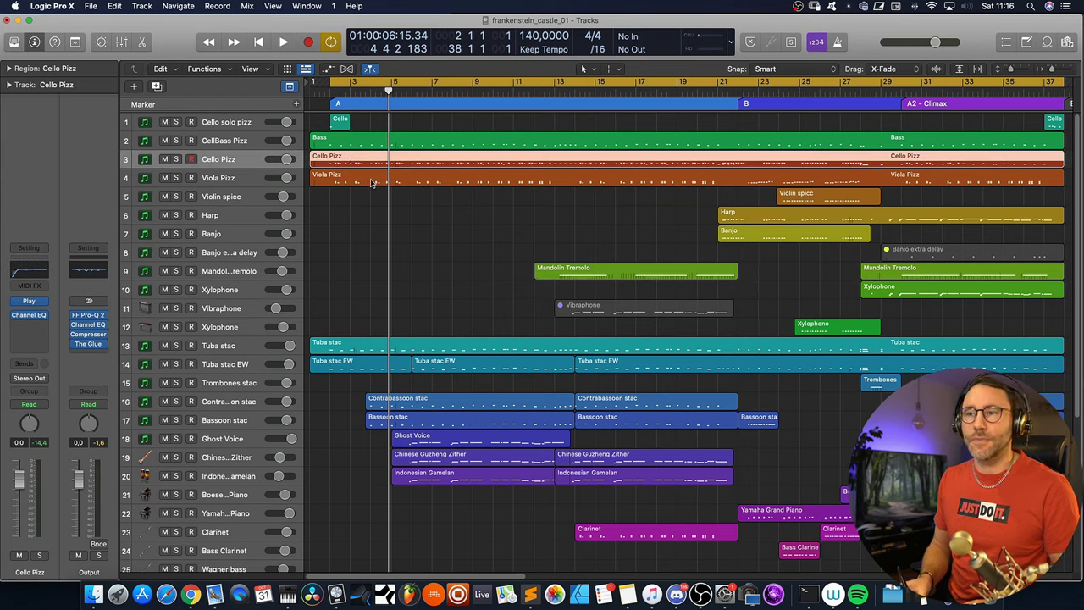
left_click(371, 180)
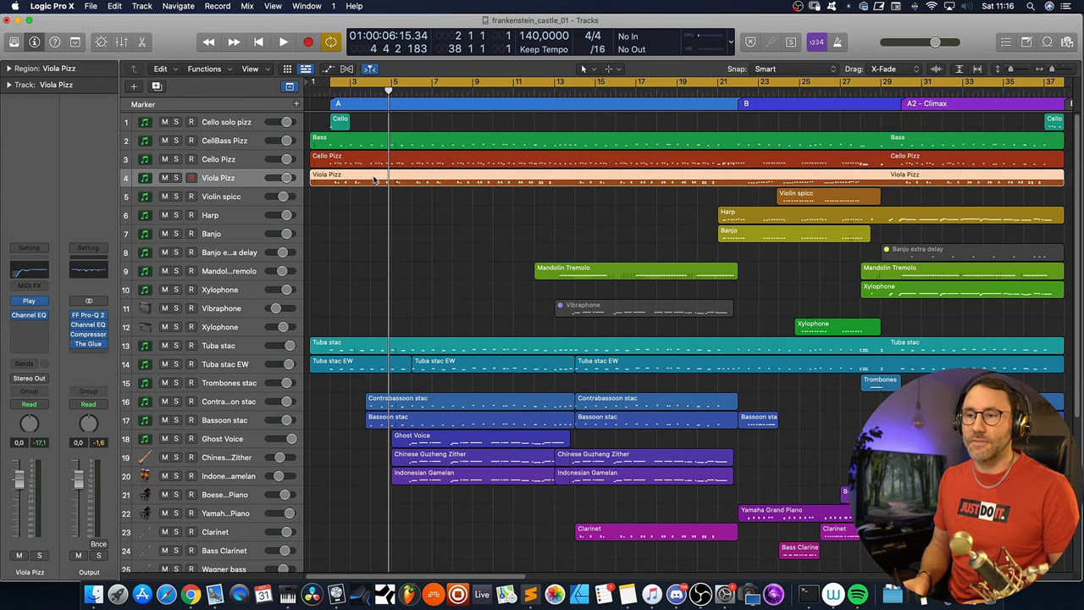
left_click(359, 347)
left_click(362, 365)
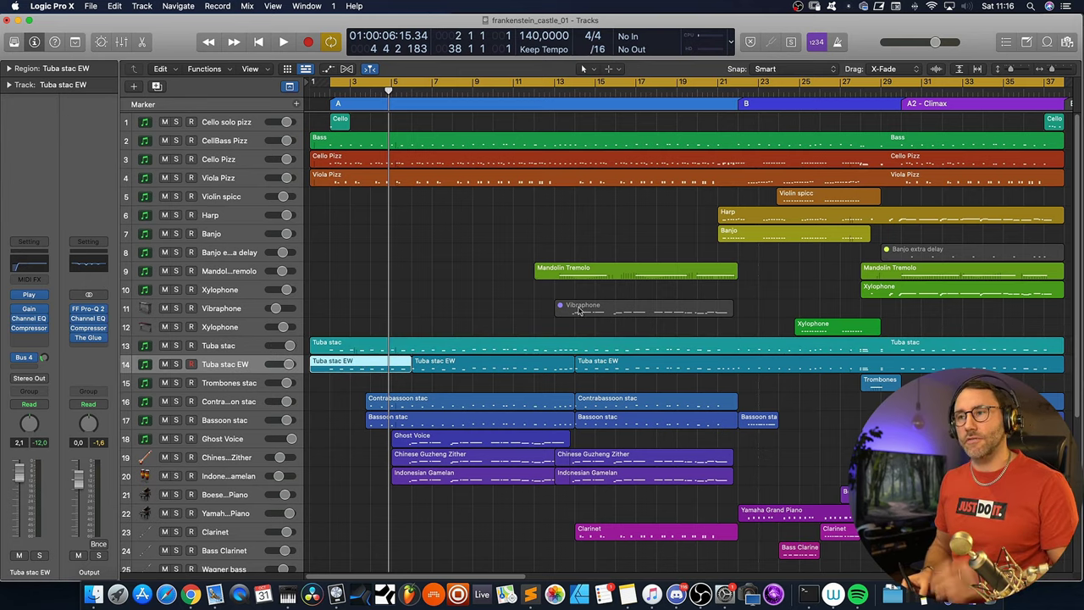
double_click(413, 164)
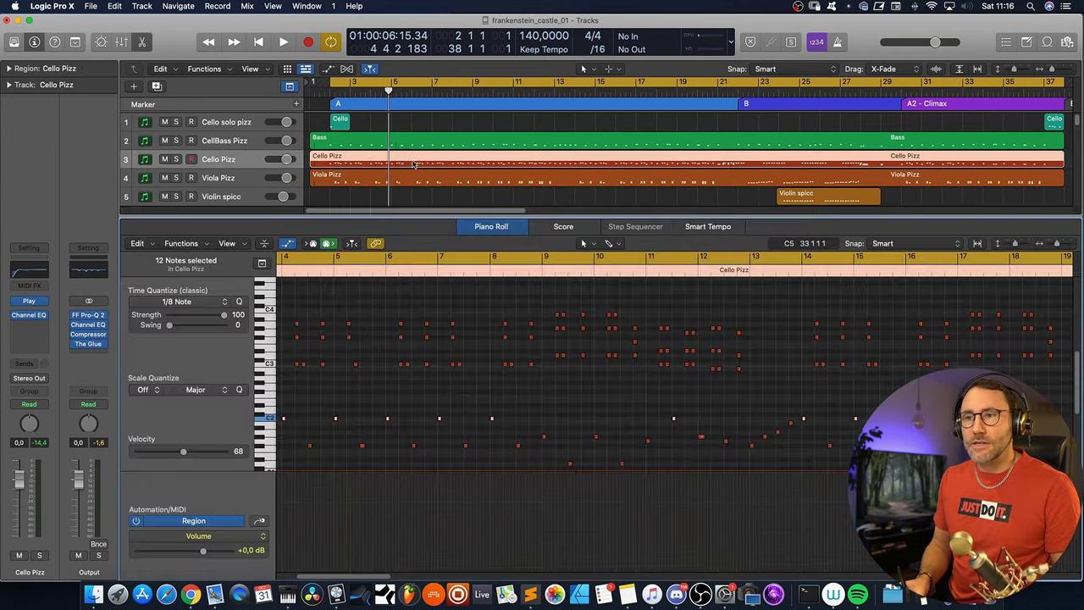
scroll(377, 577, "left", 5)
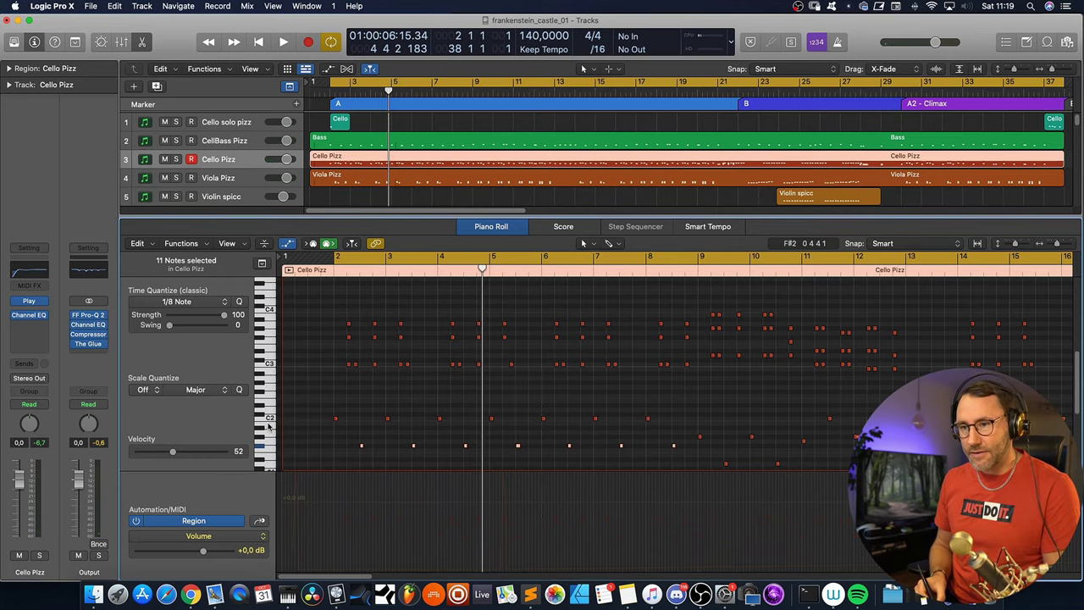
Preview the C2 and lower-pitch cello notes, then play from bar 2.
left_click(267, 419)
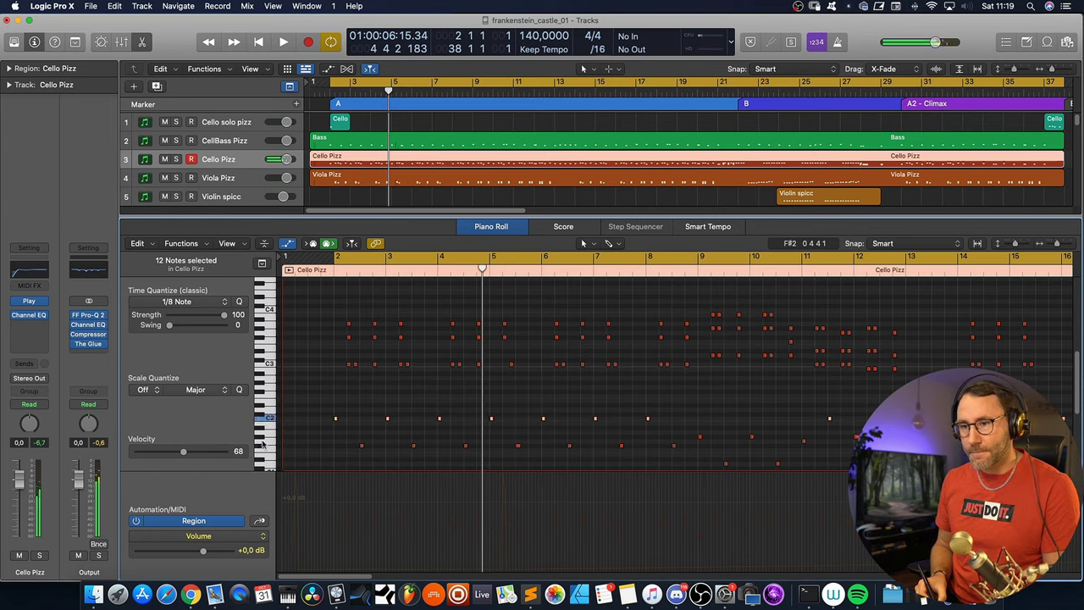
left_click(262, 447)
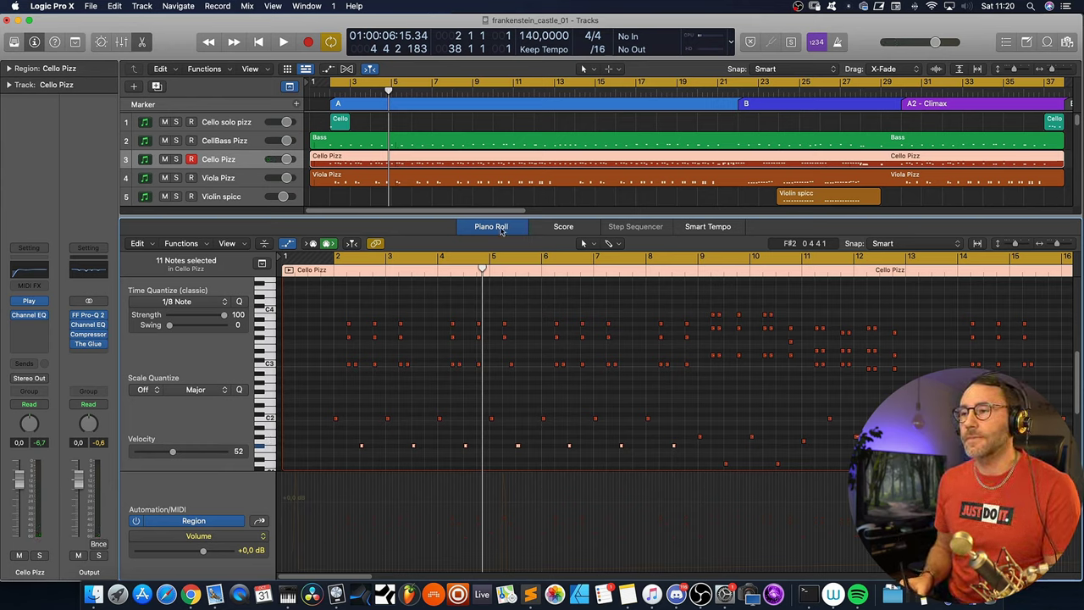
left_click(331, 257)
key("space")
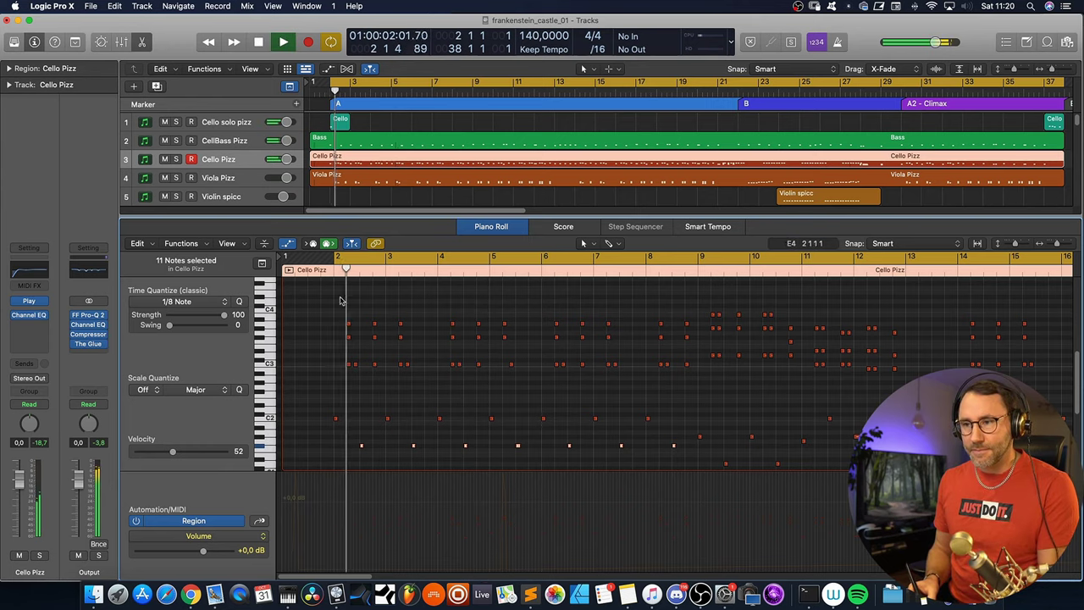
Close the editor, solo CellBass Pizz and Cello Pizz, and play them briefly.
left_click(491, 226)
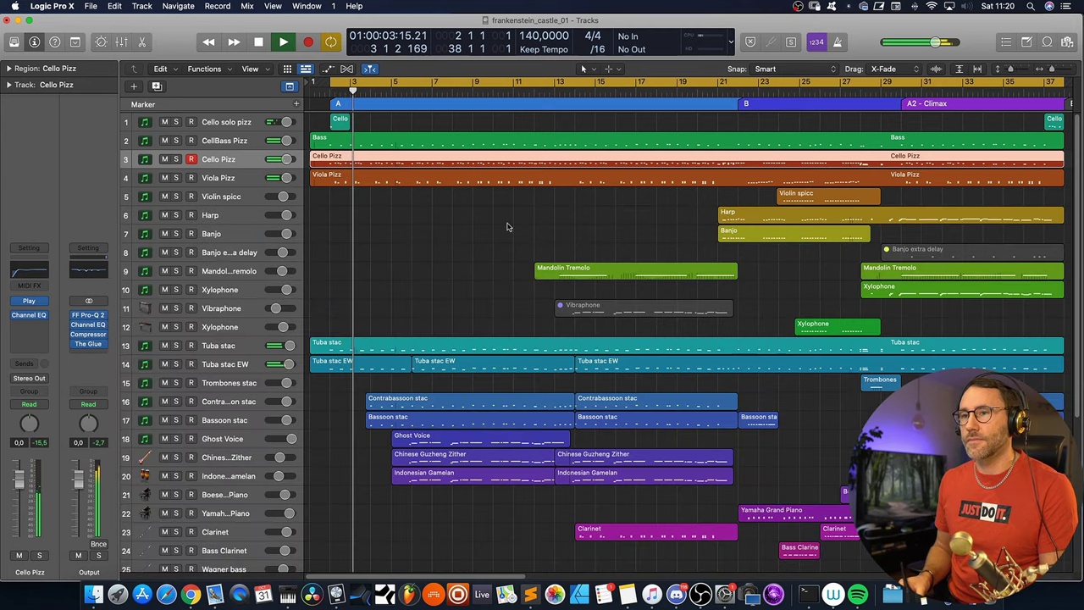
left_click(176, 140)
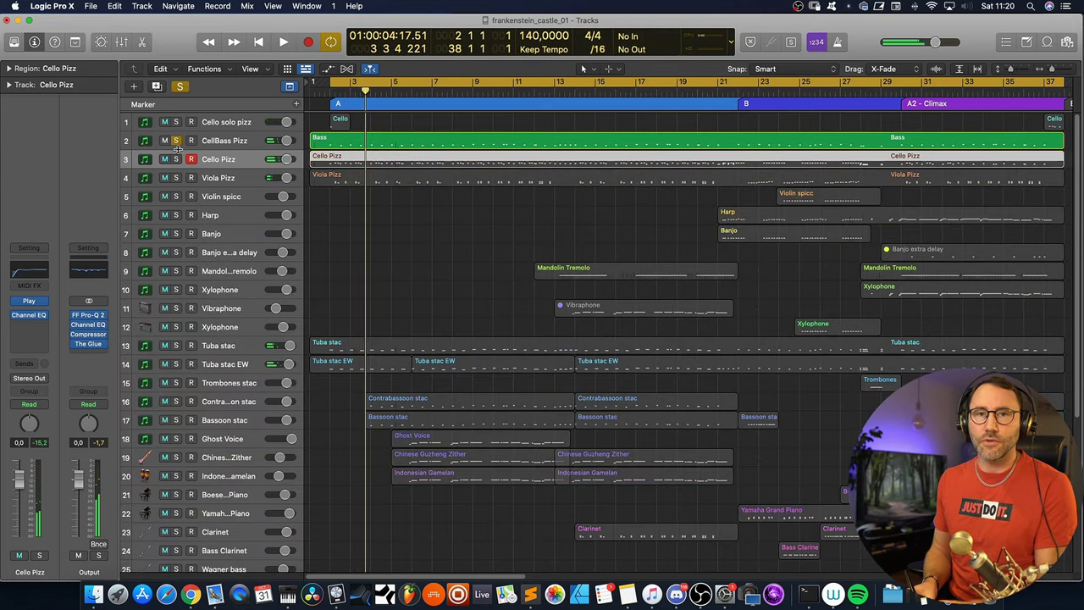
left_click(175, 159)
key("space")
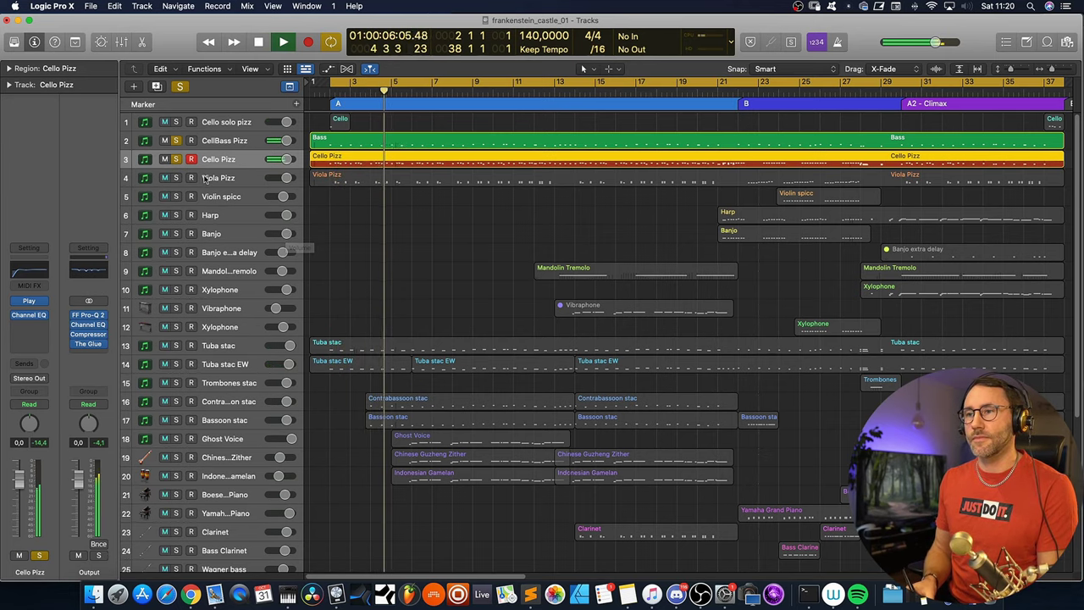
key("space")
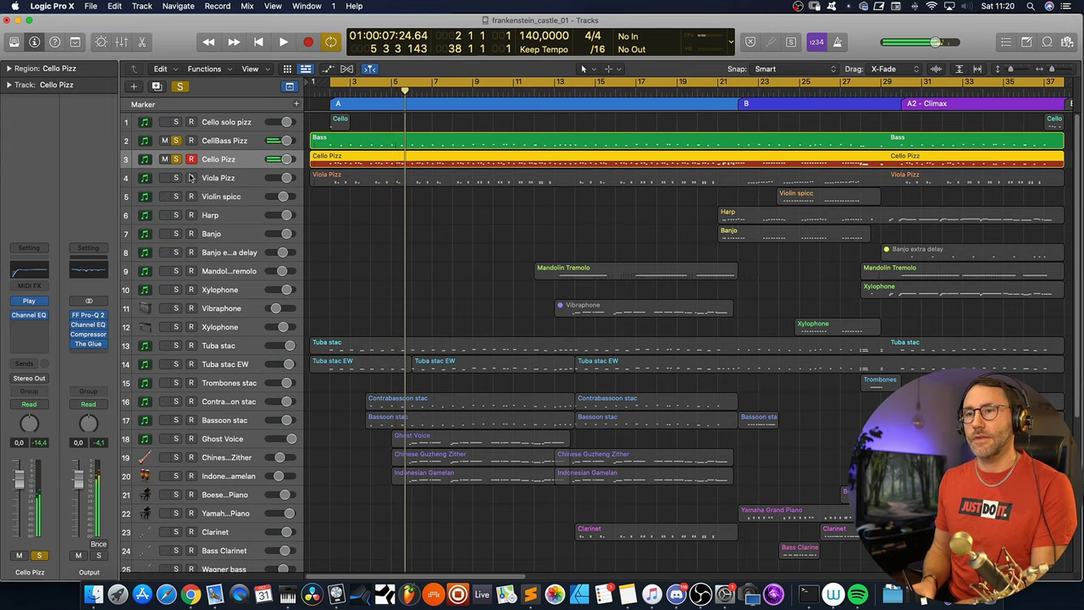
Also solo Viola Pizz, open its notes, and preview a C3 note near bar 2.
left_click(176, 178)
double_click(414, 176)
left_click(347, 370)
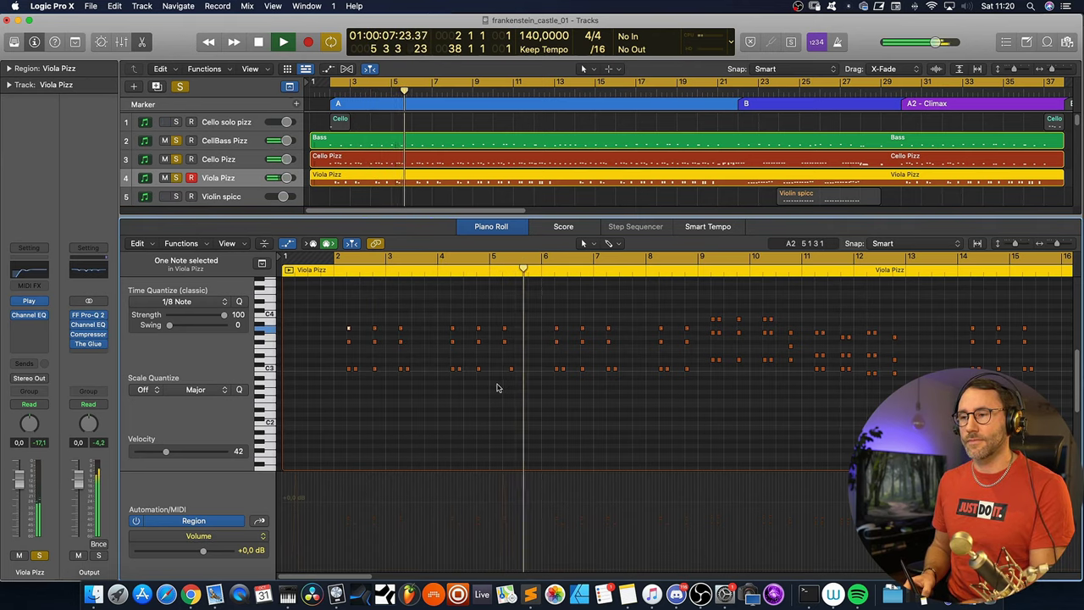
Stop the soloed low strings near bar 5.
key("space")
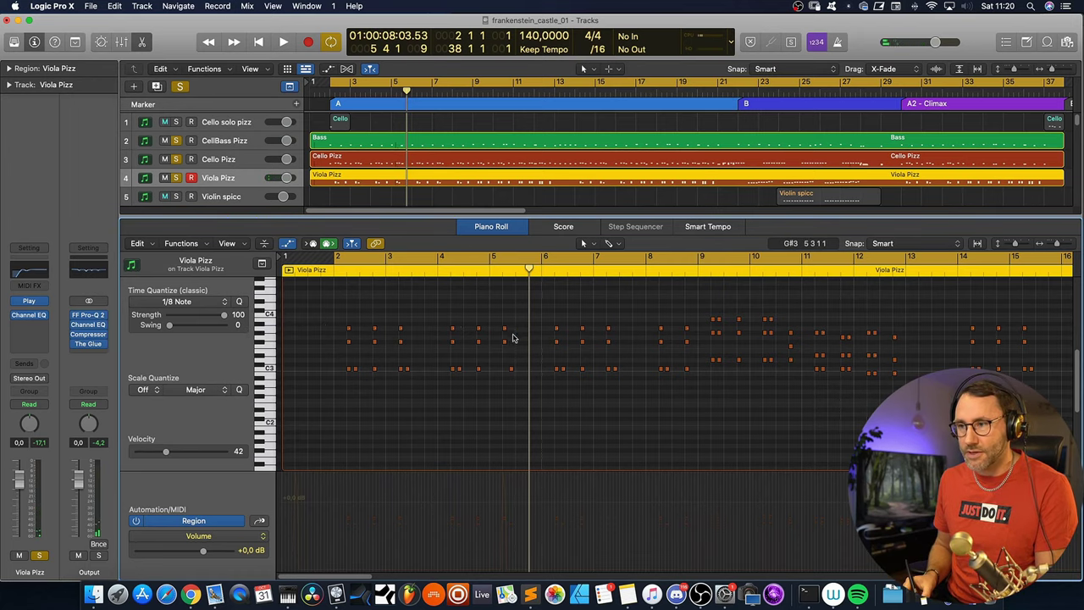
Select the high Viola Pizz notes, narrowing to the three near bar 4, and audition them.
left_click_drag(512, 338, 330, 319)
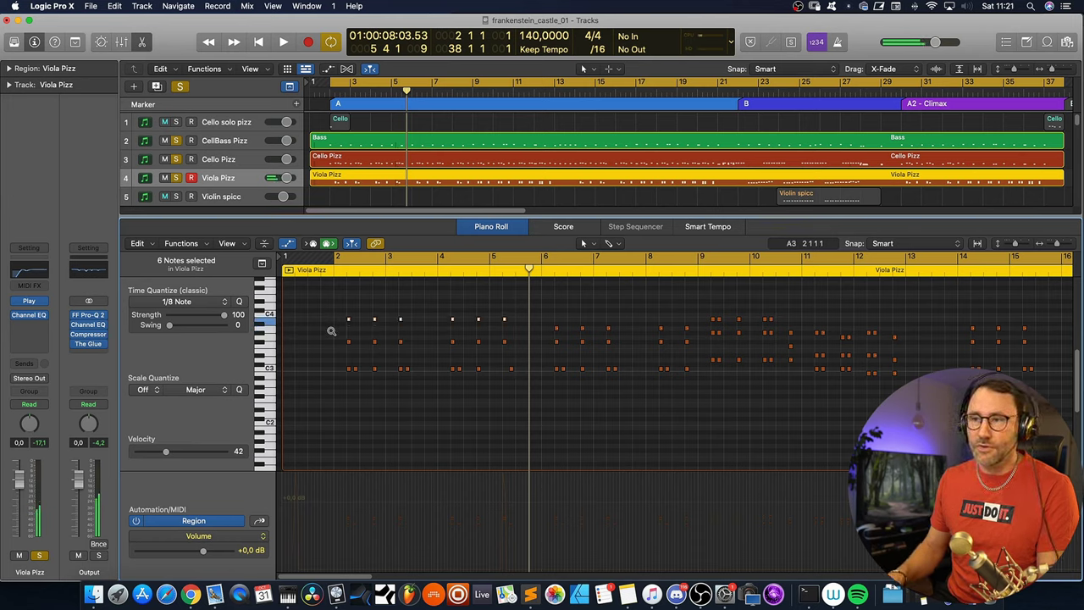
key("space")
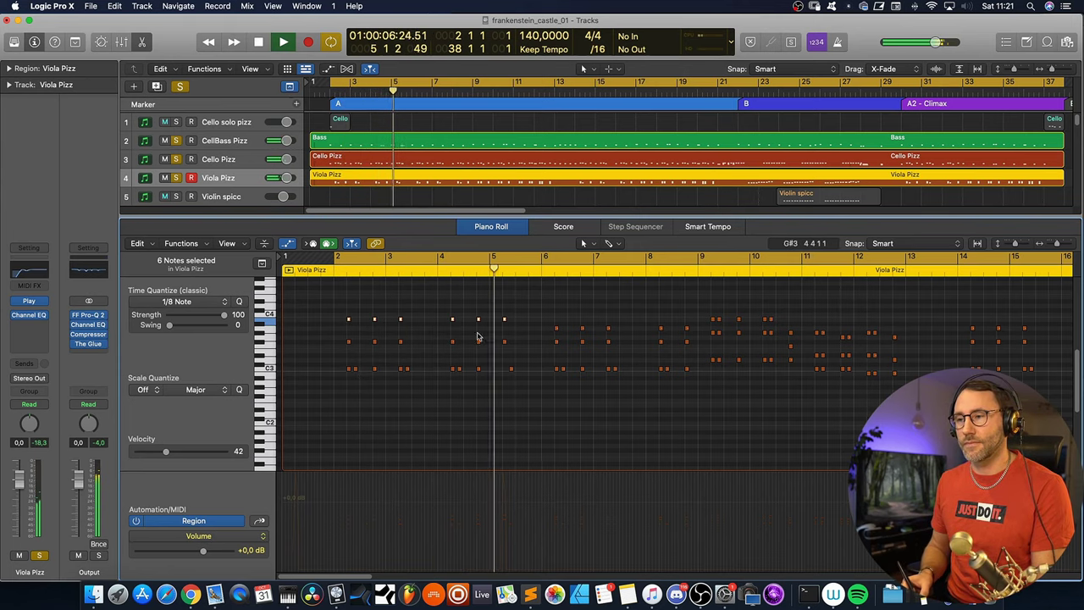
key("space")
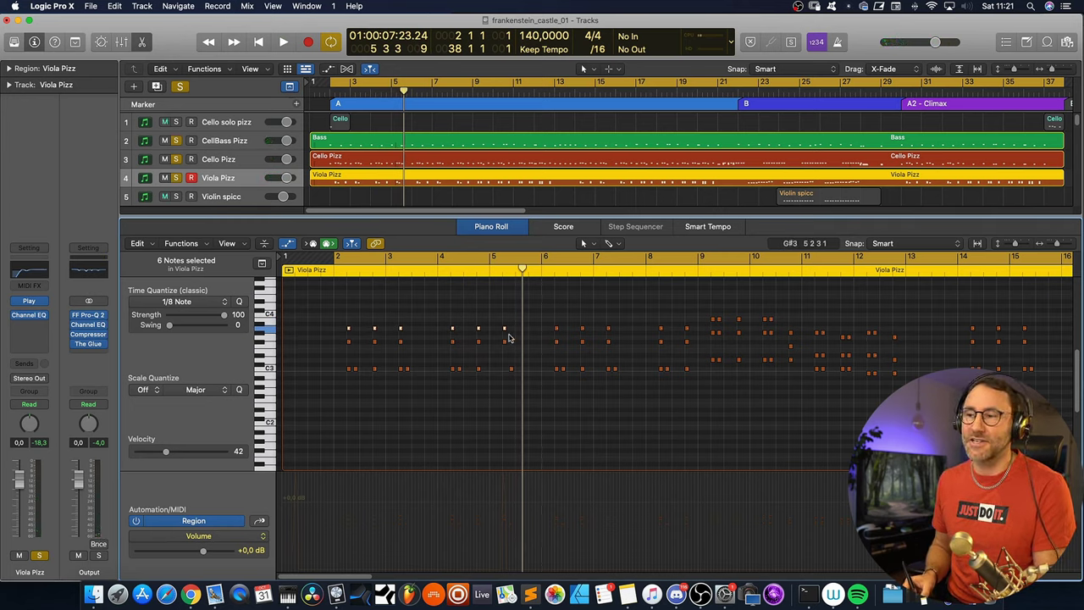
left_click_drag(510, 337, 428, 315)
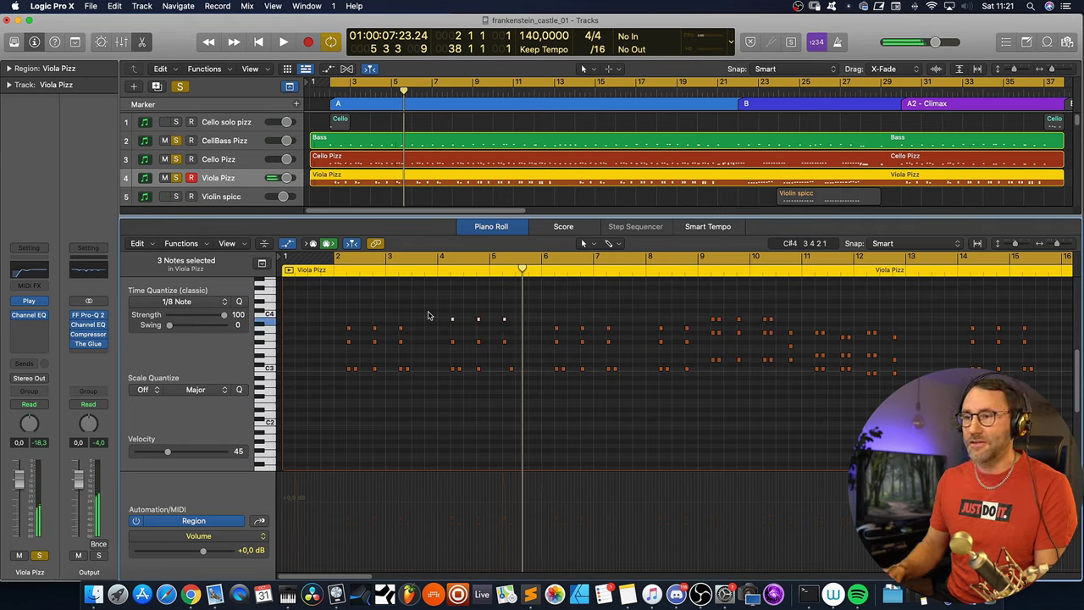
key("space")
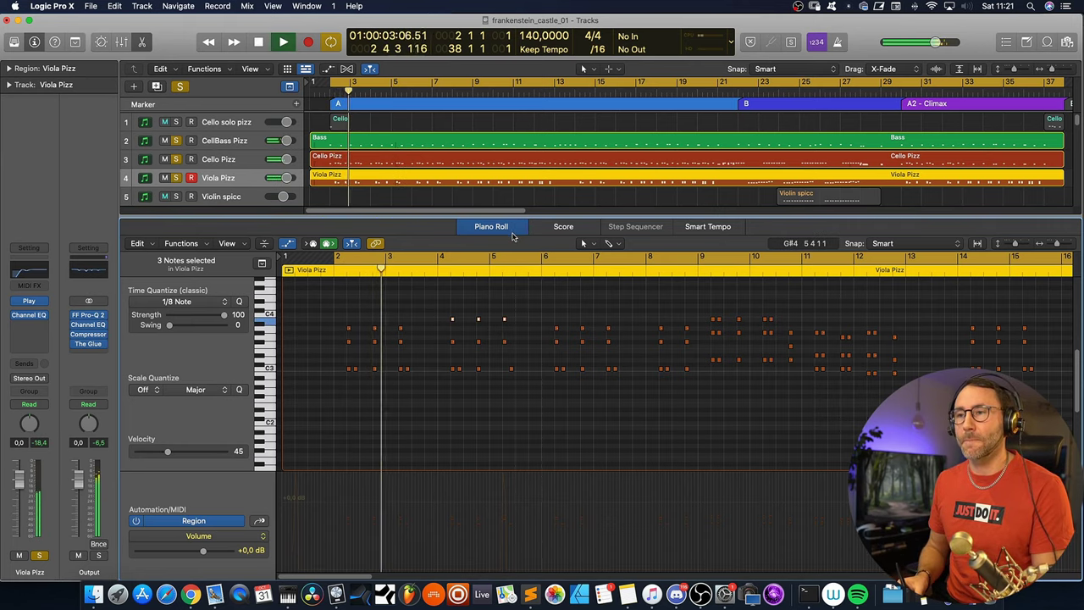
Hide the note editor and unsolo the Viola Pizz, Cello Pizz and CellBass Pizz tracks.
key("e")
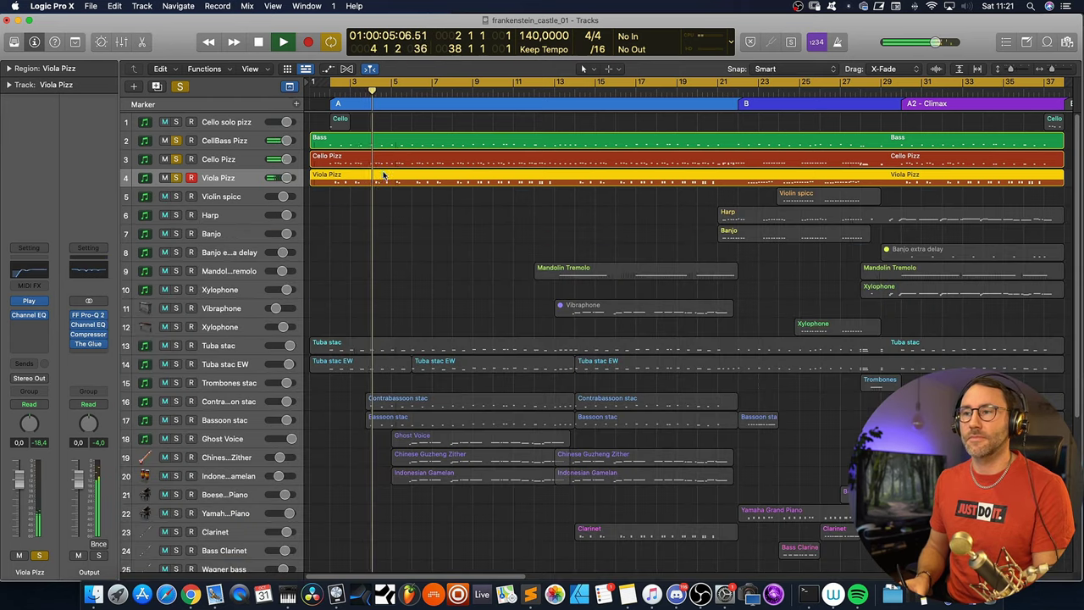
key("e")
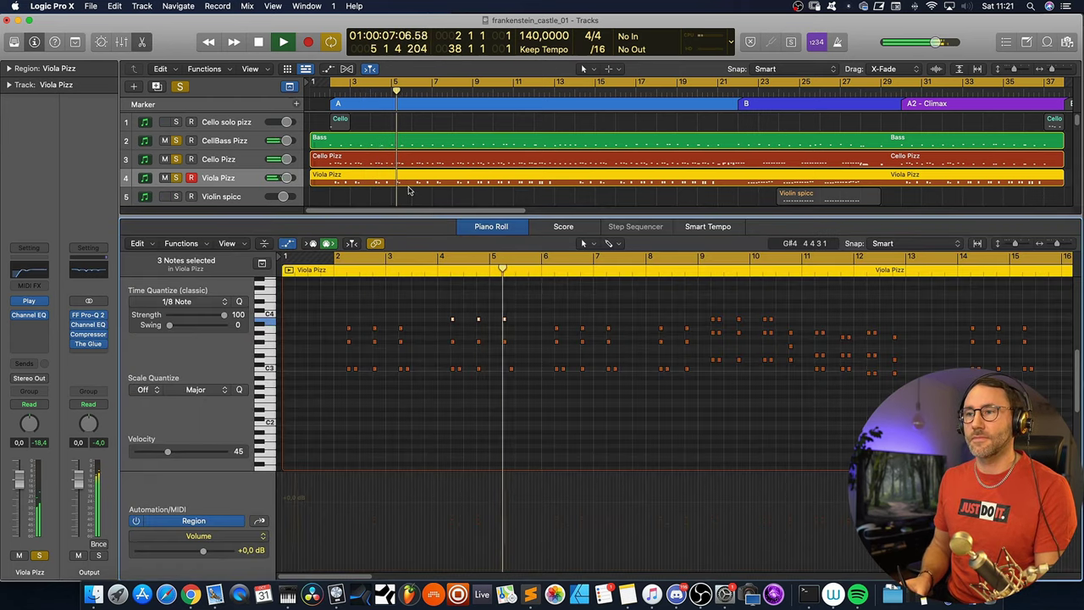
key("e")
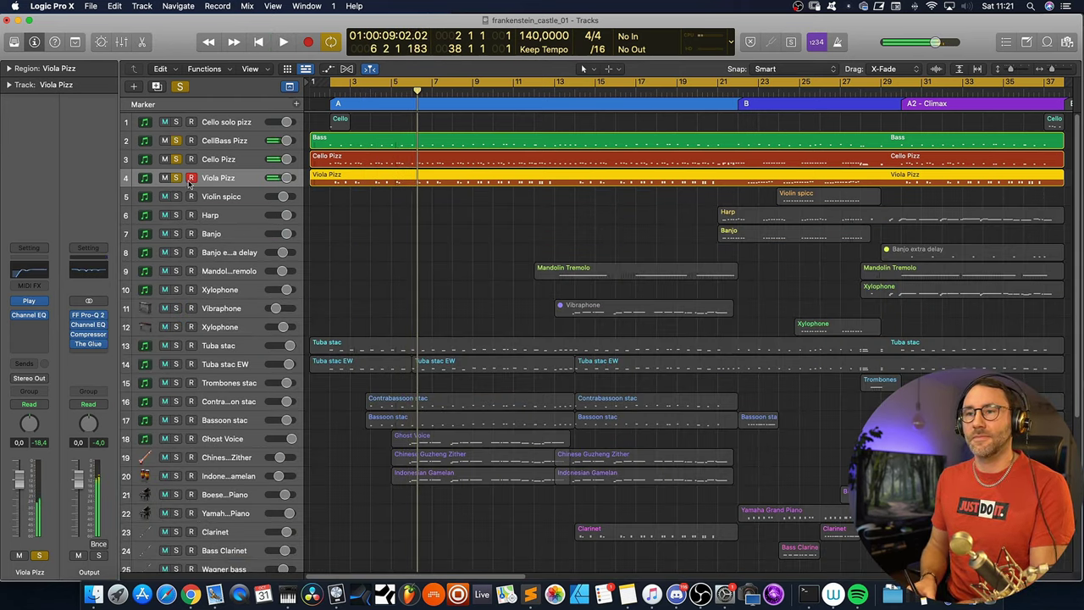
left_click(177, 178)
left_click(176, 159)
left_click(176, 140)
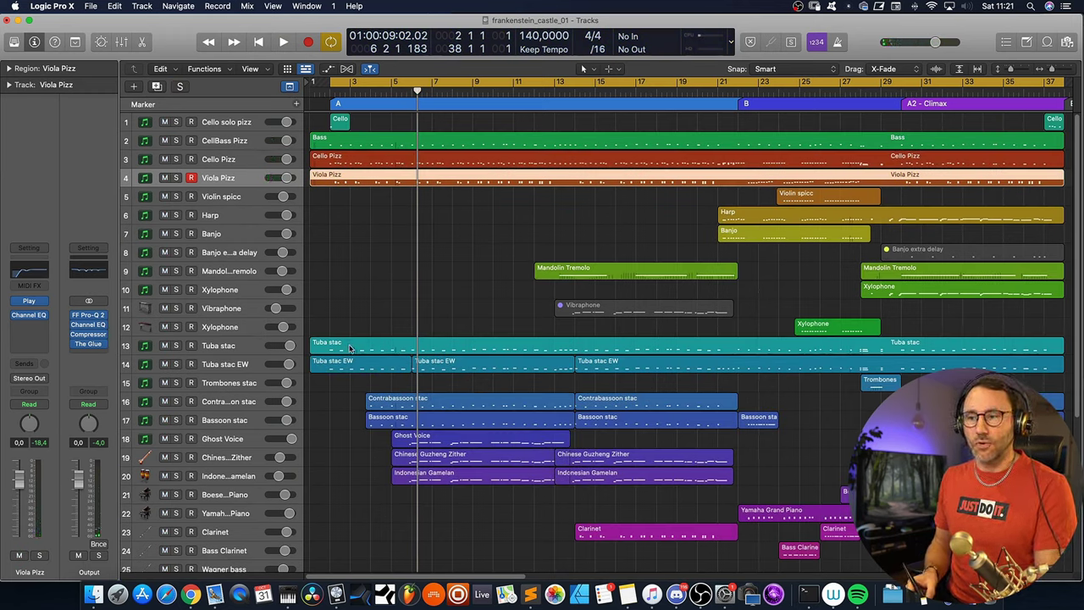
Open the Tuba stac region's notes in the editor.
left_click(176, 346)
left_click(177, 346)
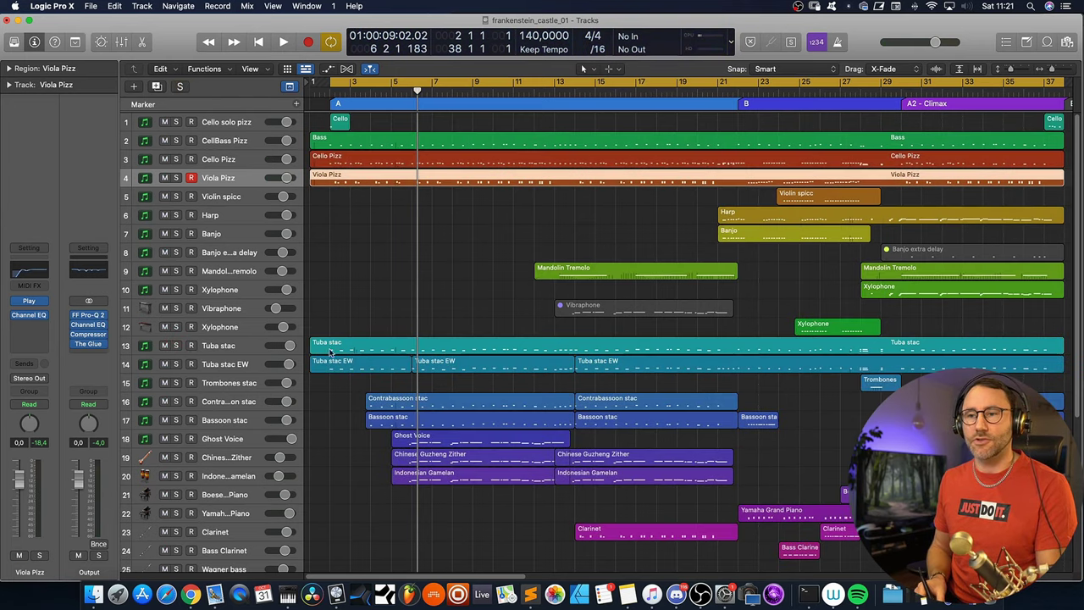
left_click(386, 347)
key("e")
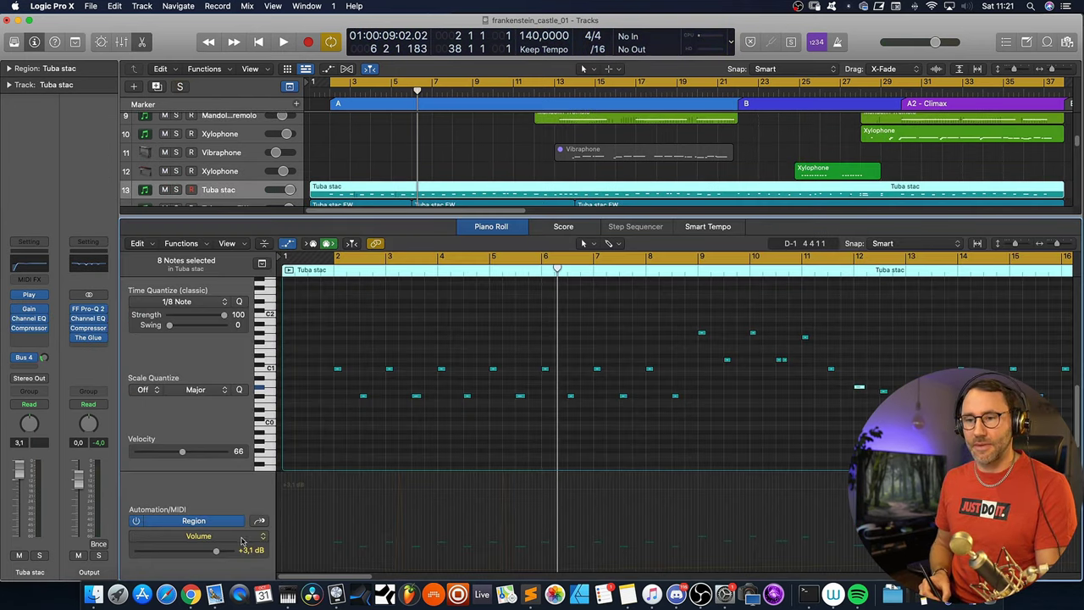
Show Note Velocity in the lower lane, check the first tuba note, then close the editor.
left_click(242, 540)
left_click(368, 571)
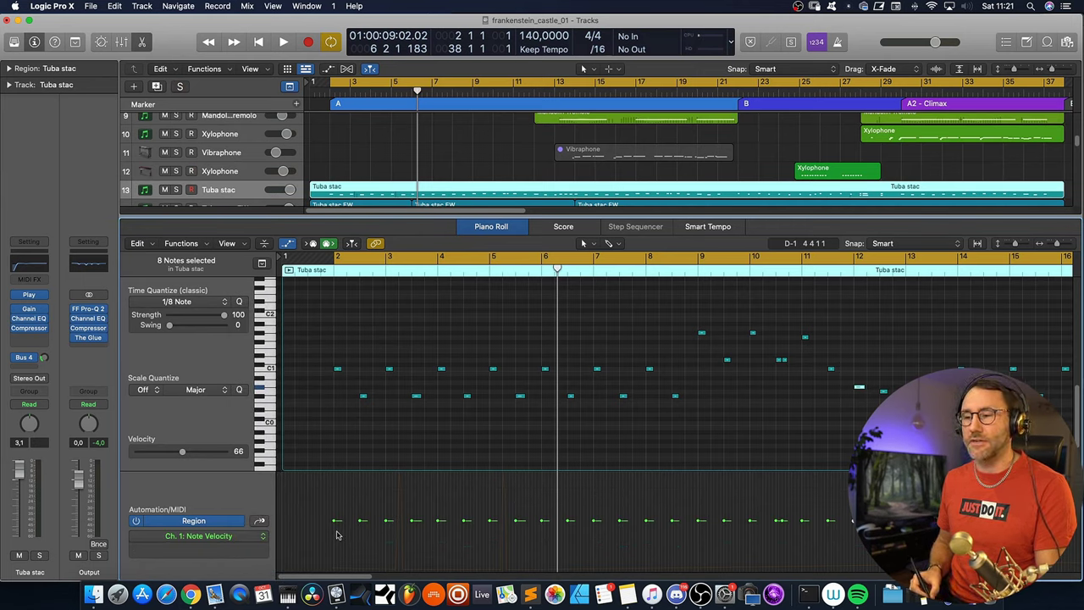
left_click(335, 521)
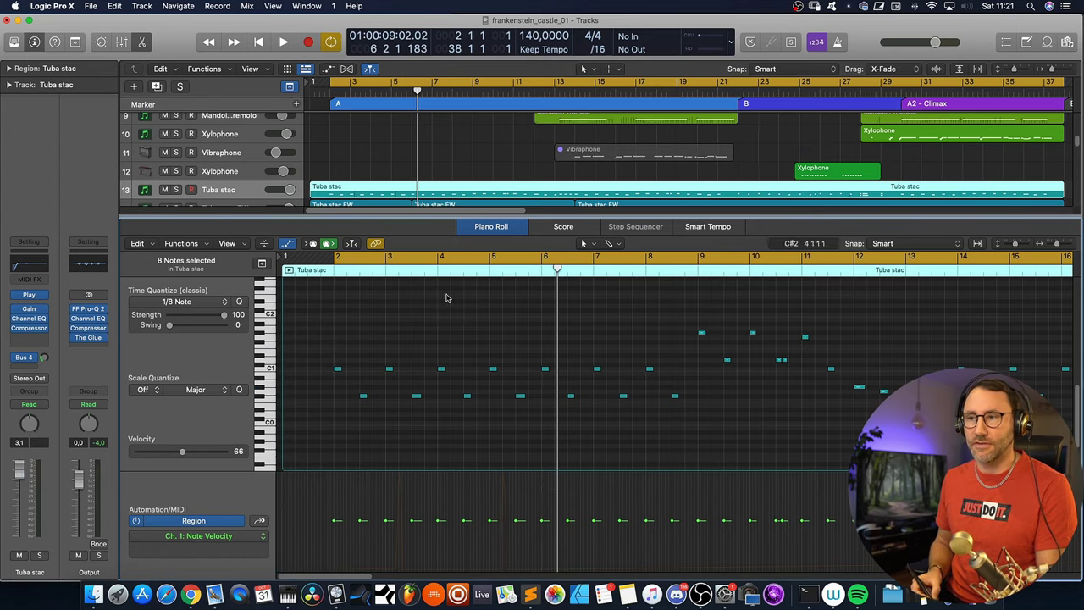
left_click(515, 229)
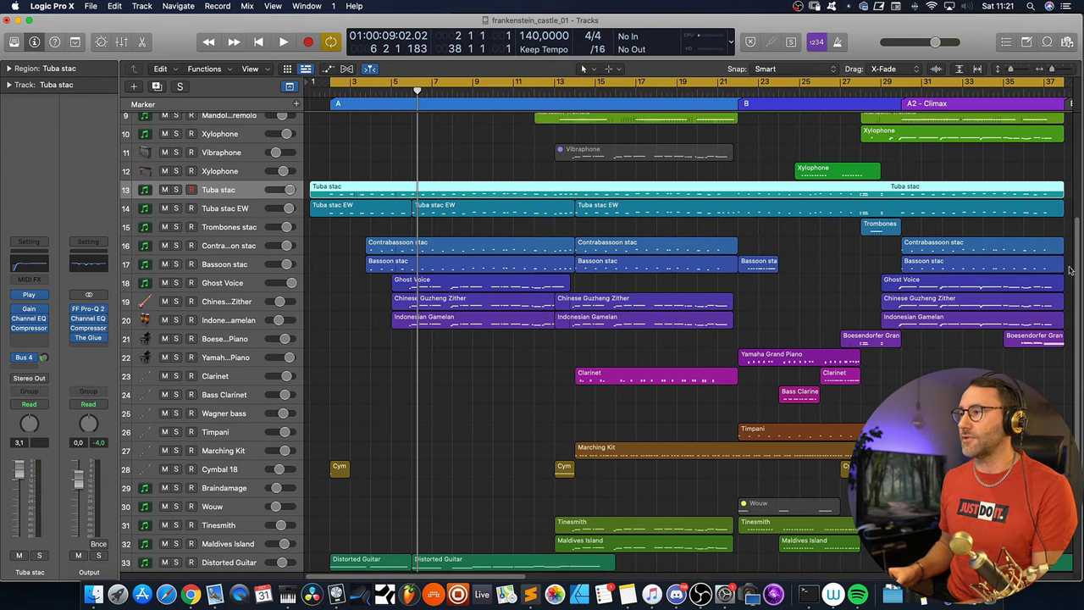
left_click_drag(1077, 271, 1072, 163)
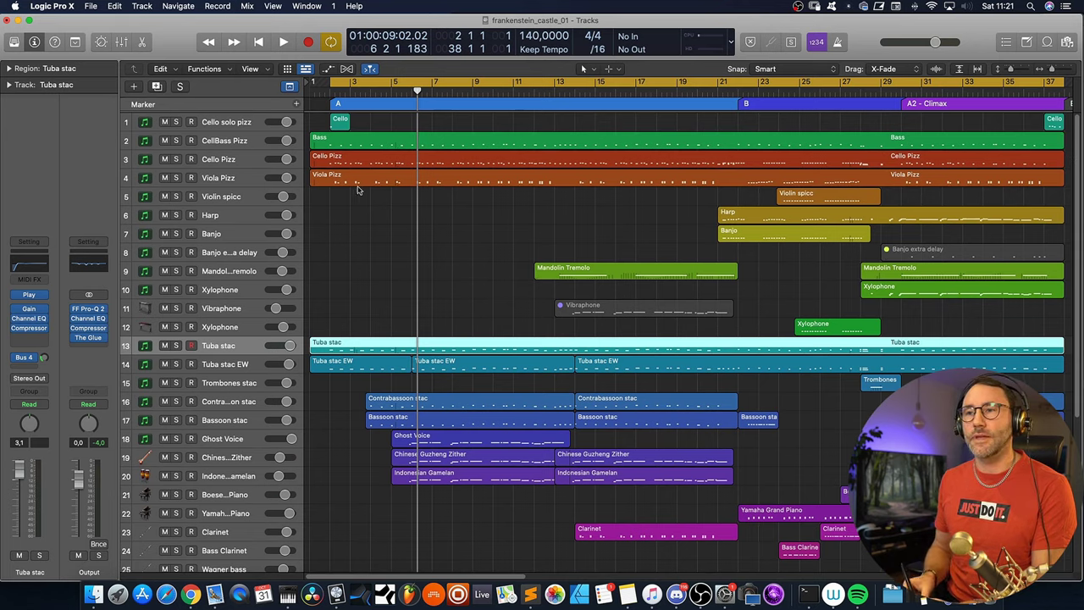
key("space")
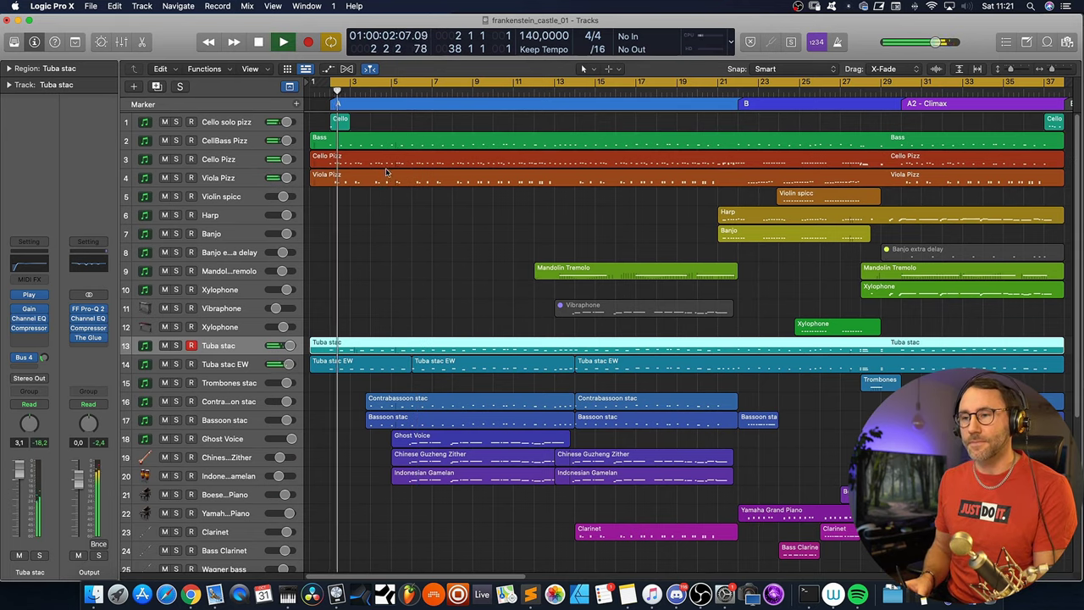
left_click(175, 346)
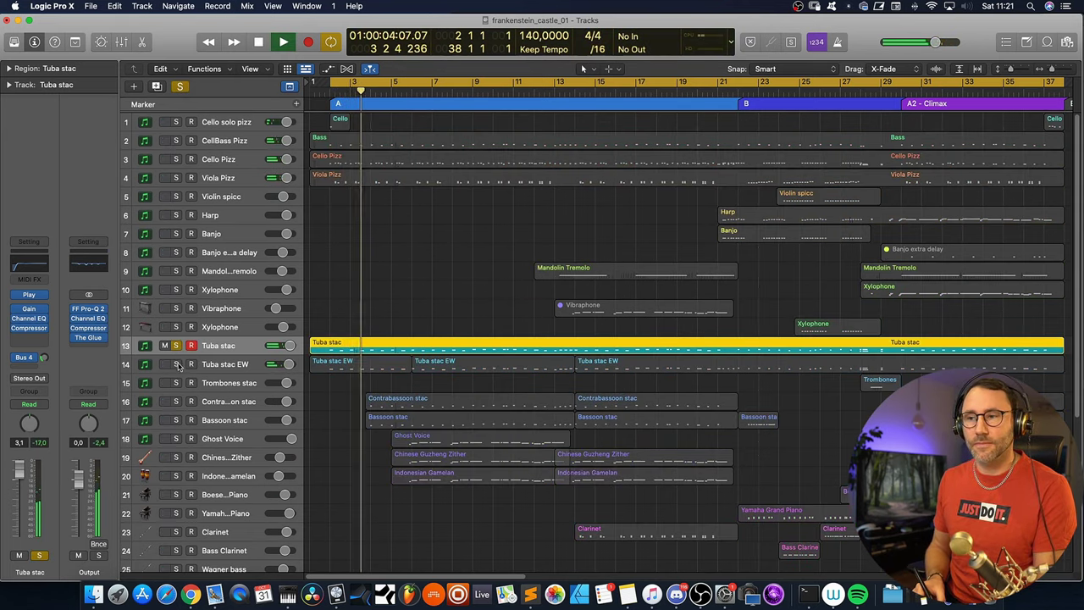
left_click(176, 365)
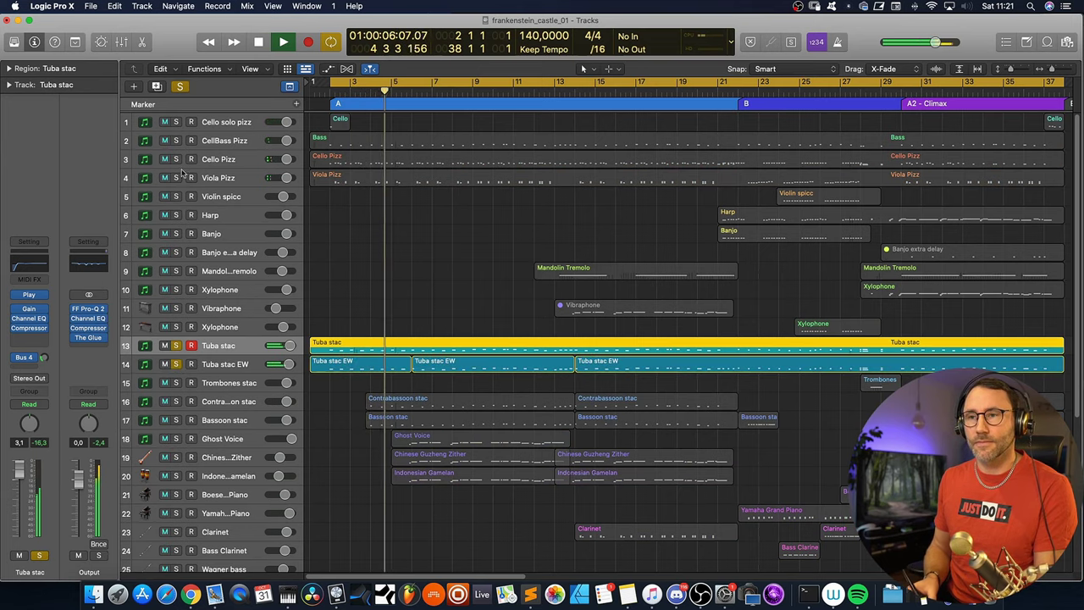
left_click(175, 141)
left_click_drag(176, 158, 175, 178)
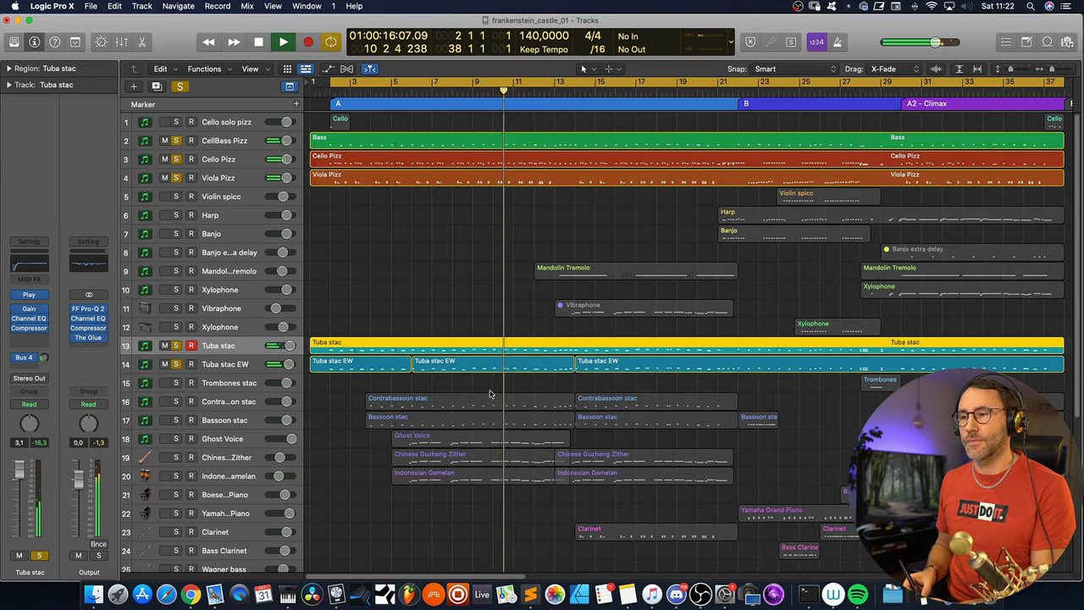
key("space")
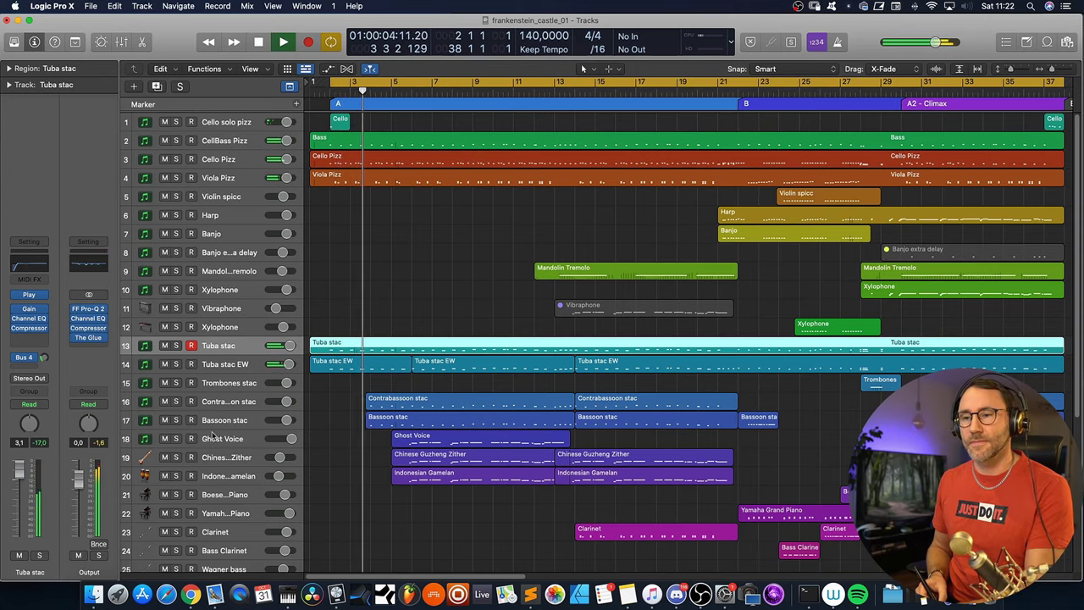
key("space")
left_click_drag(176, 401, 175, 420)
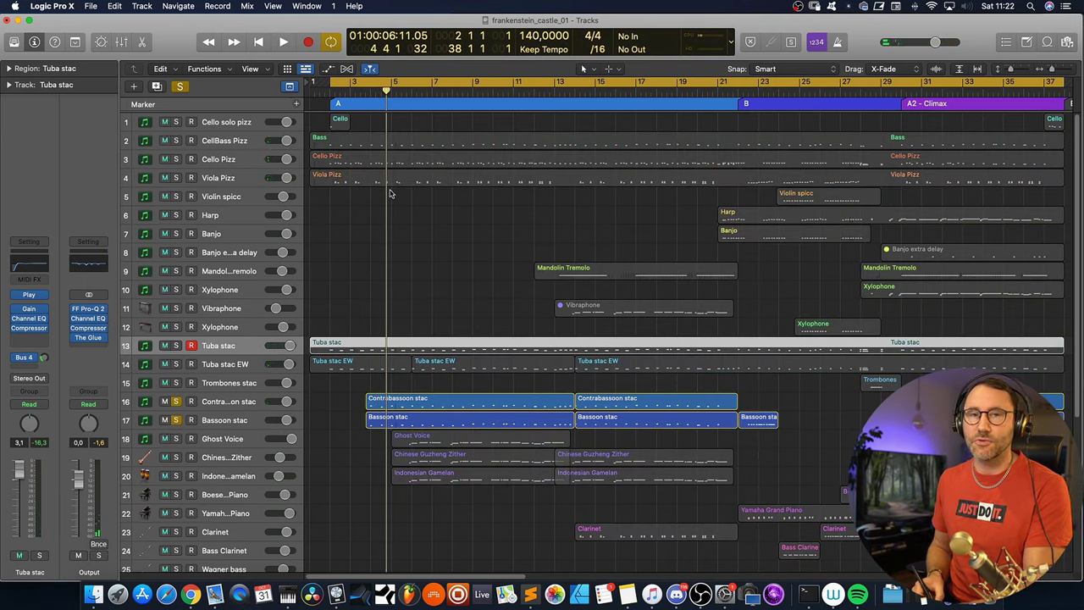
key("space")
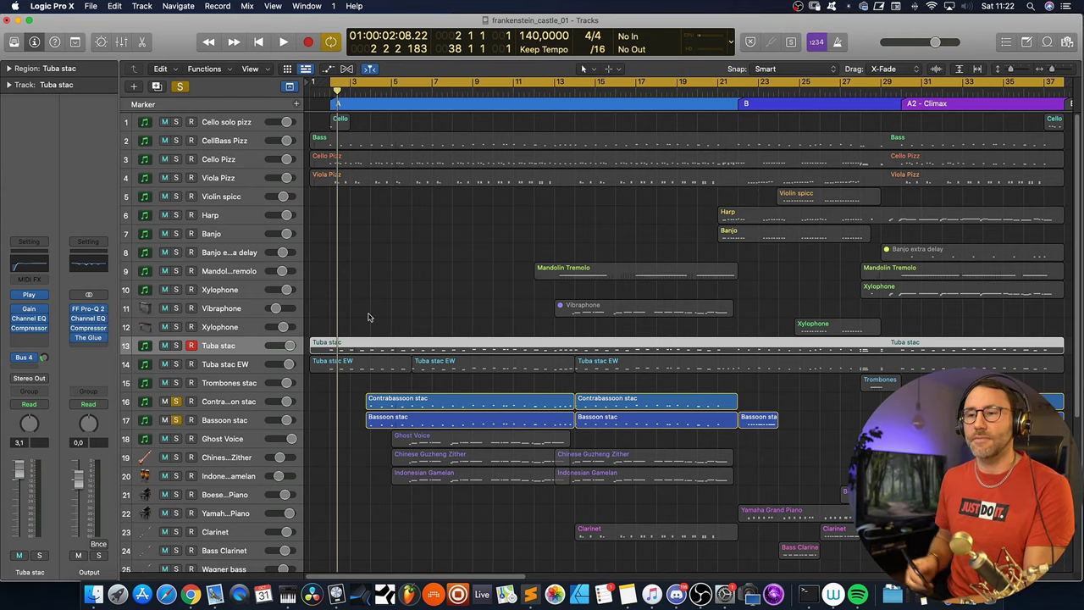
left_click(176, 421)
left_click(176, 401)
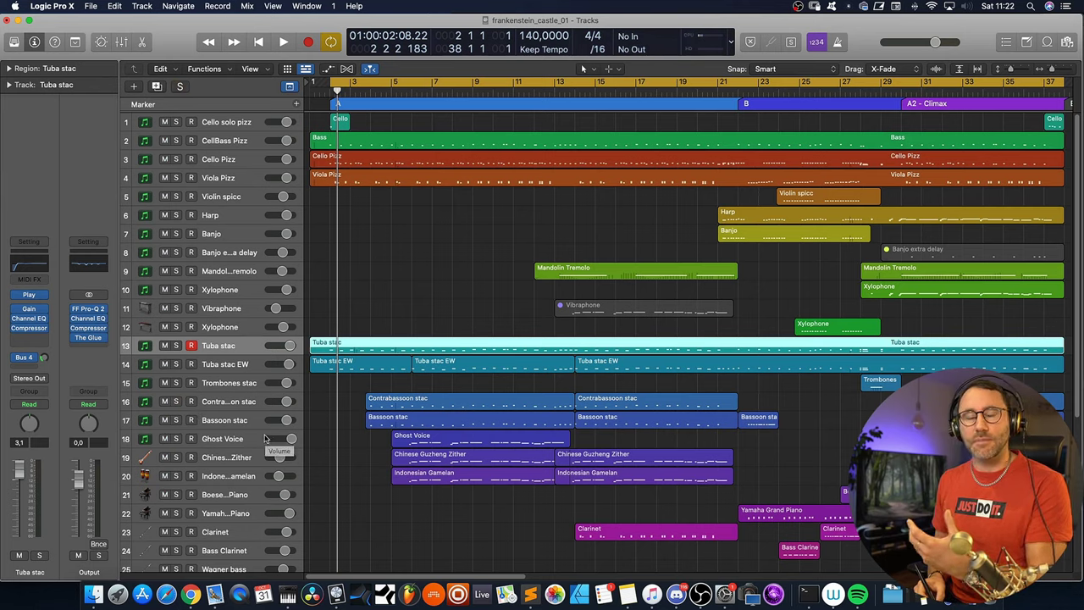
key("space")
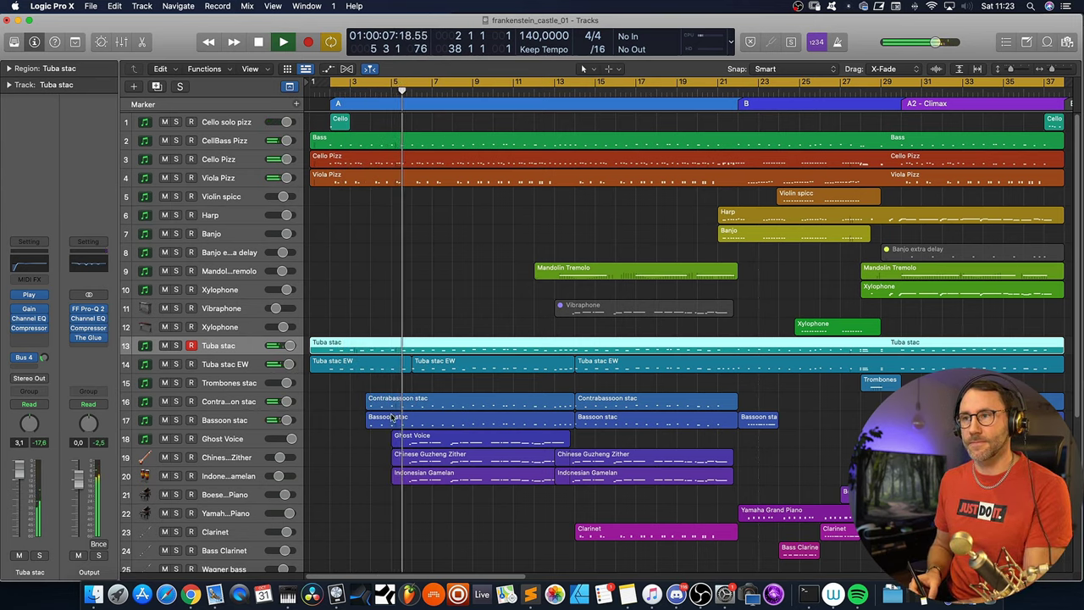
Stop playback, select the Ghost Voice track, set the playhead to bar 5 and disable Cycle.
scroll(726, 347, "down", 6)
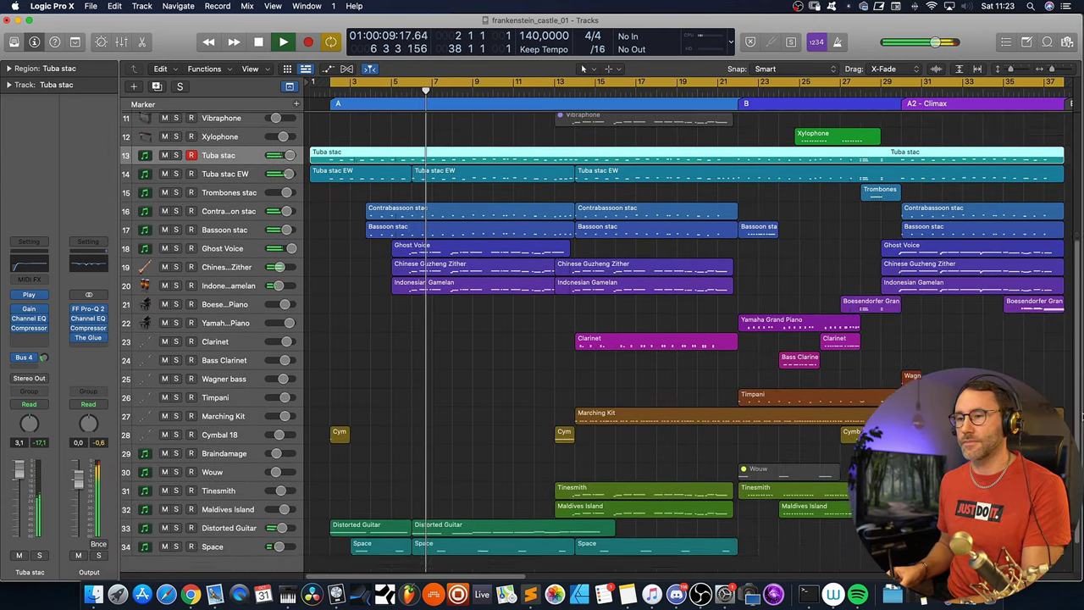
key("space")
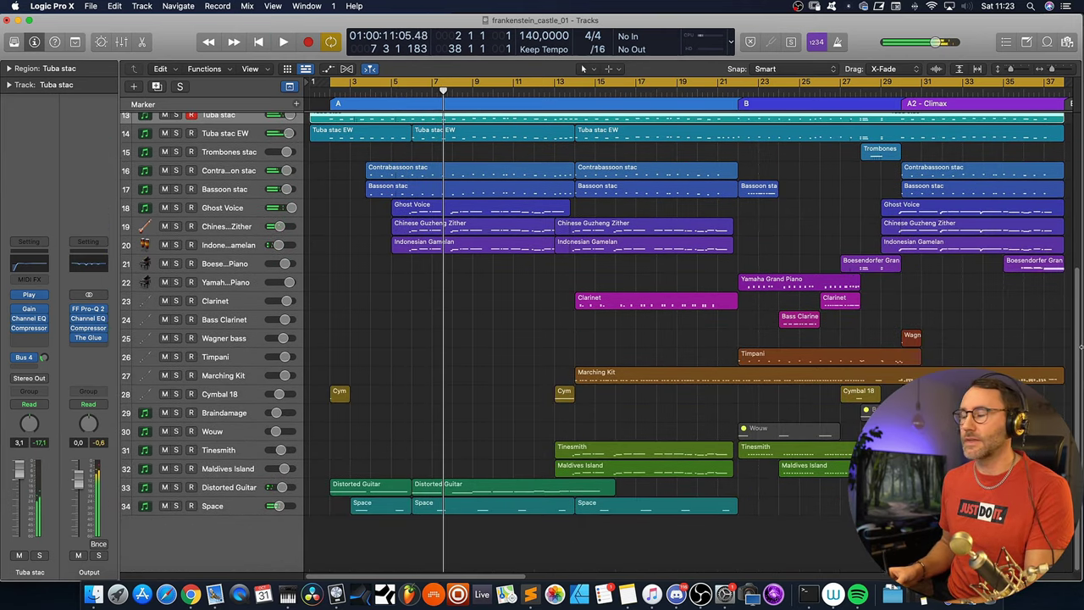
scroll(1074, 350, "up", 5)
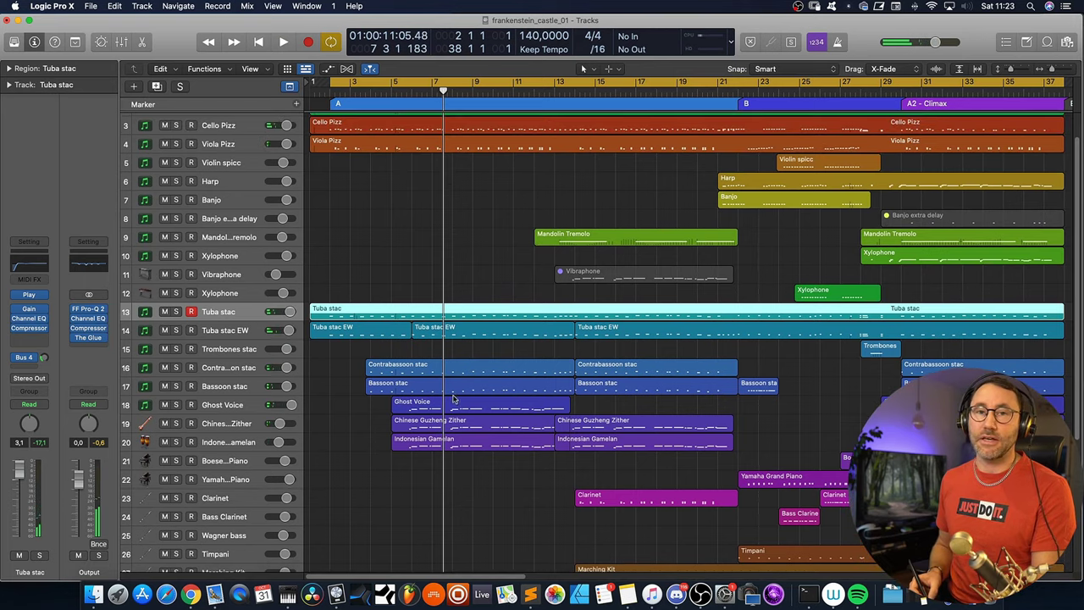
left_click(223, 409)
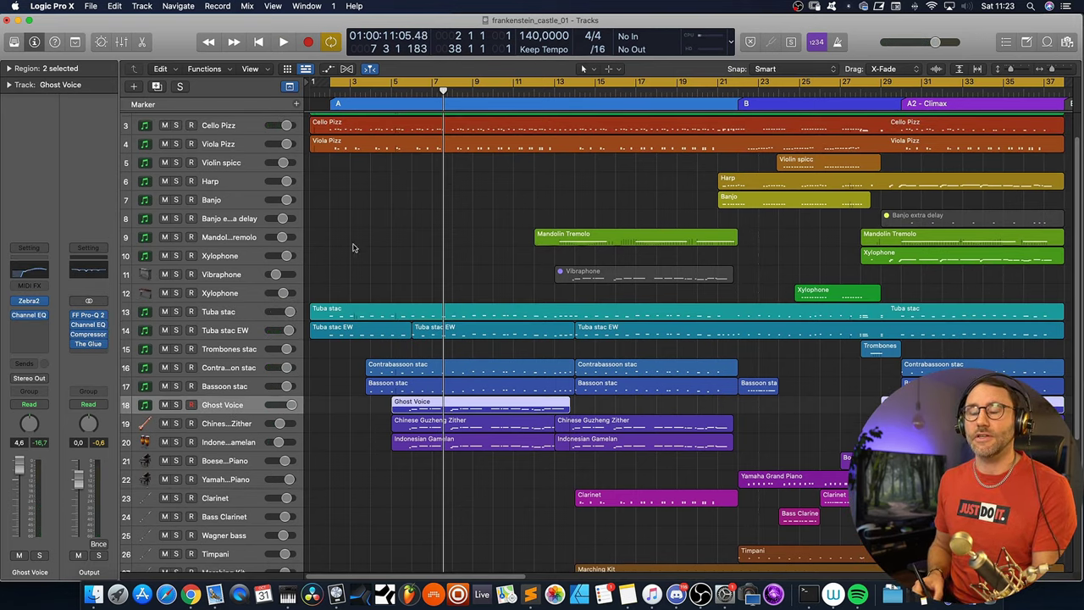
left_click(407, 88)
key("c")
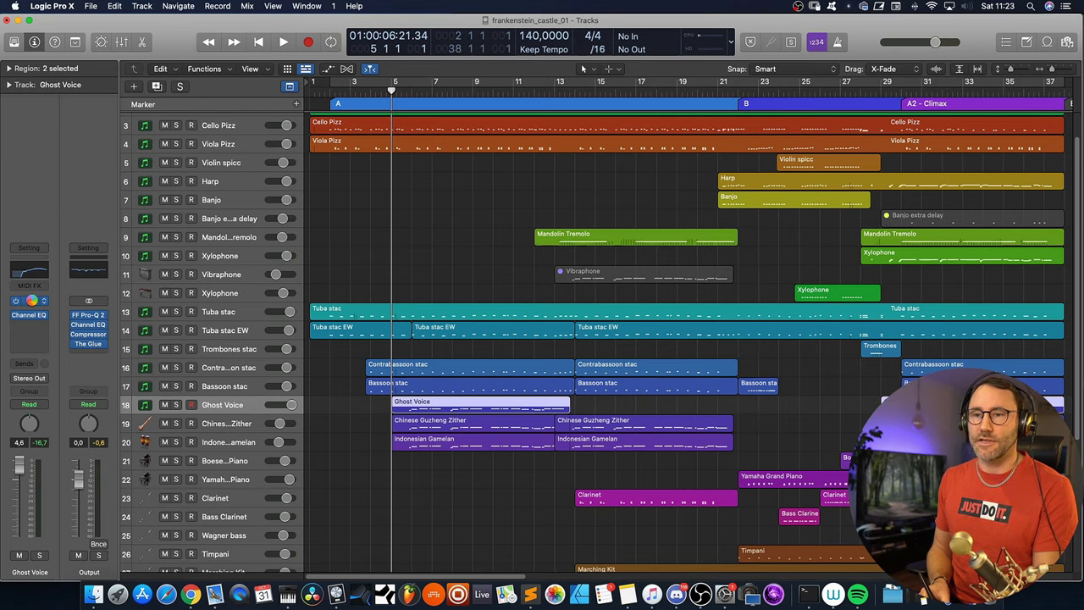
Open the Ghost Voice Zebra2 synth, view the first oscillator's wavetable settings, then close it.
left_click(32, 300)
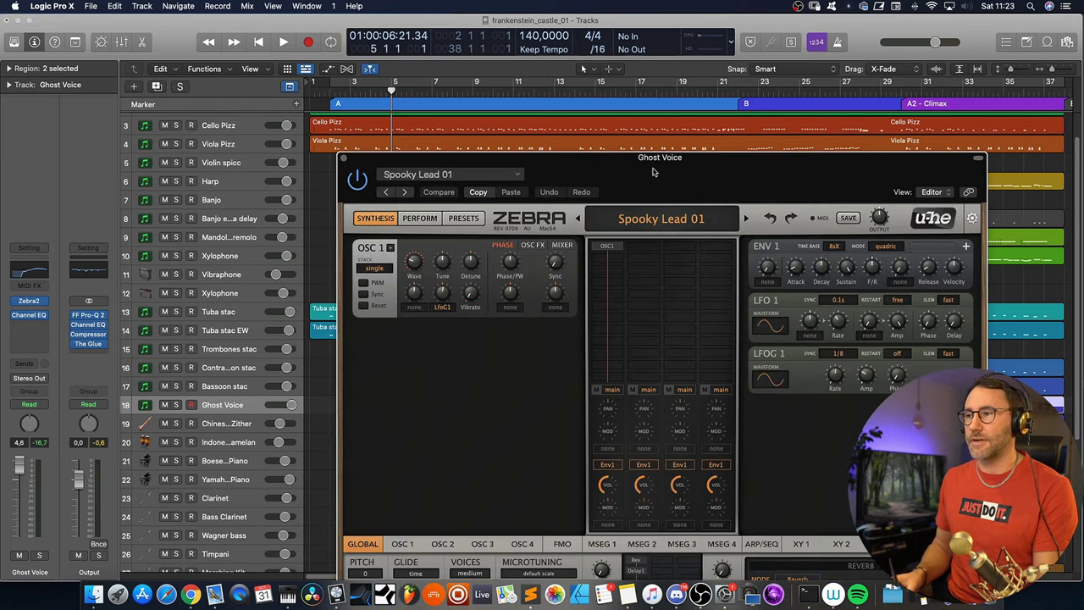
left_click_drag(652, 172, 535, 12)
left_click(296, 410)
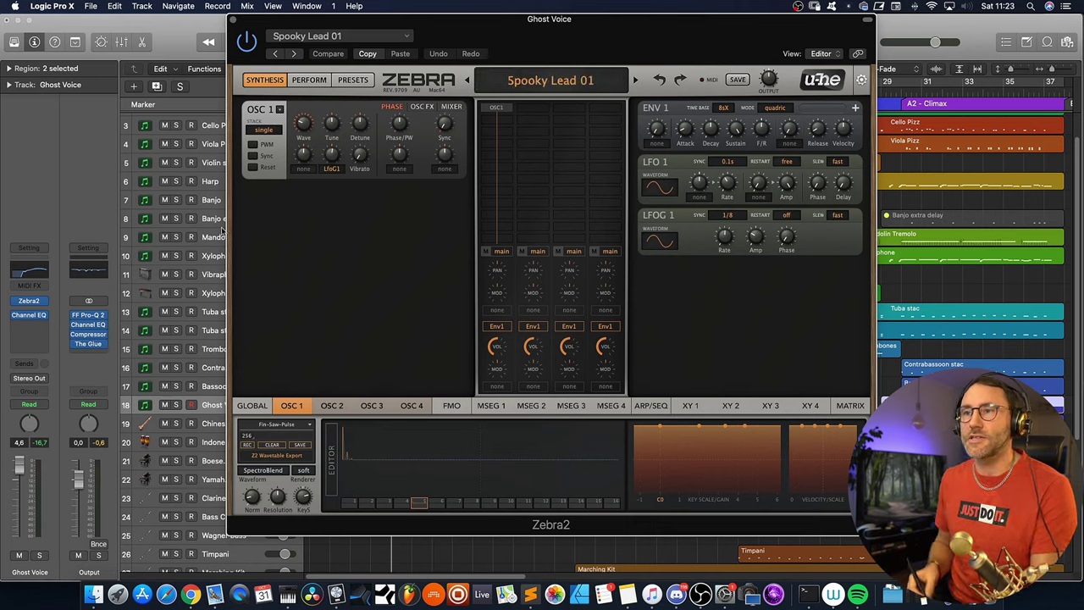
left_click(238, 19)
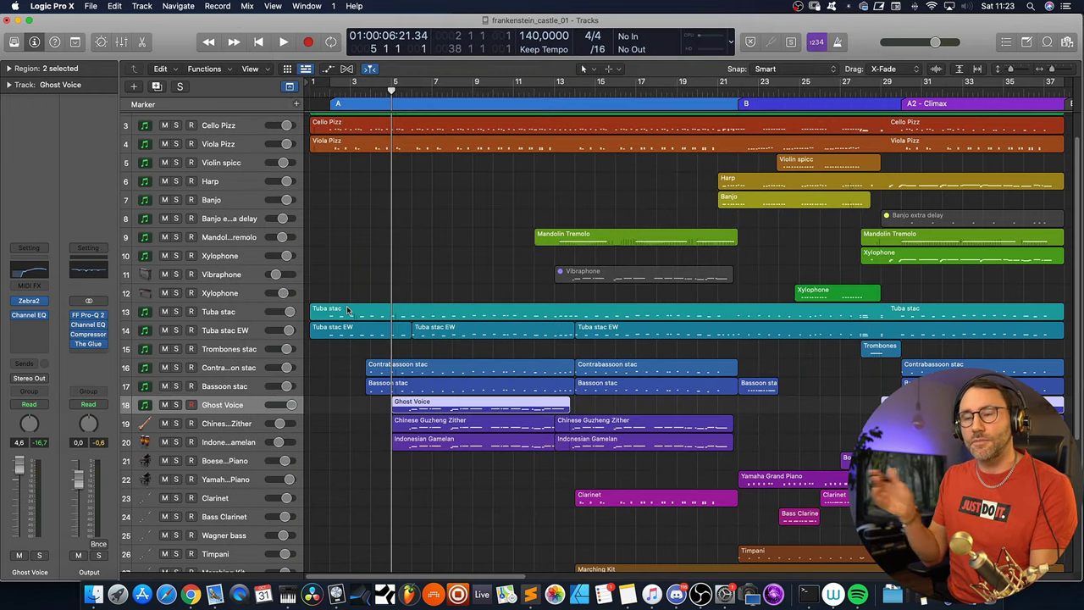
Solo Ghost Voice and play it while viewing its Zebra2 Spooky Lead 01 patch.
key("space")
left_click(176, 406)
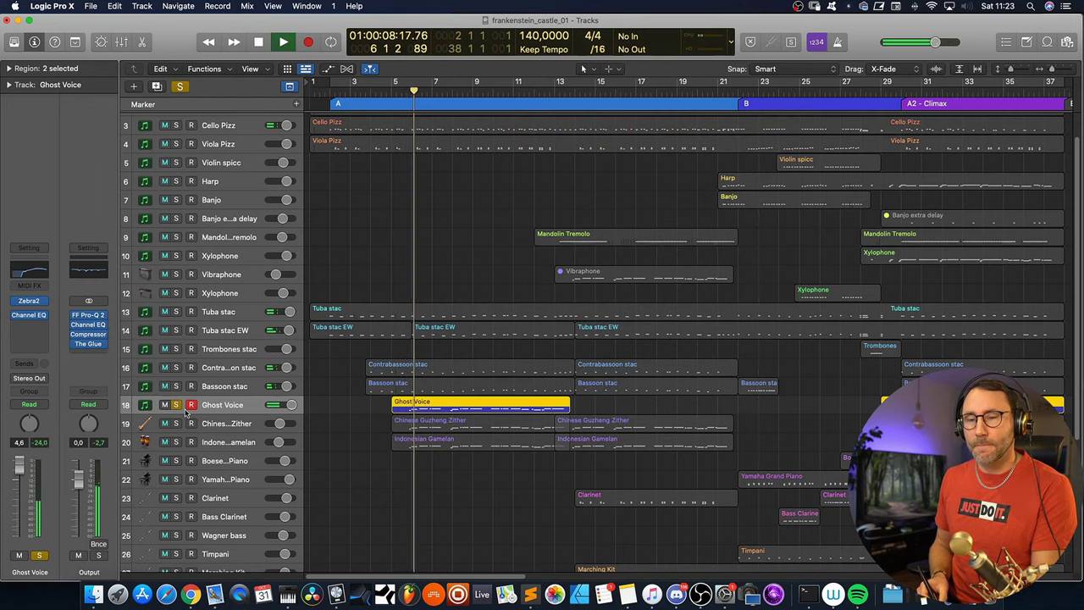
left_click(39, 301)
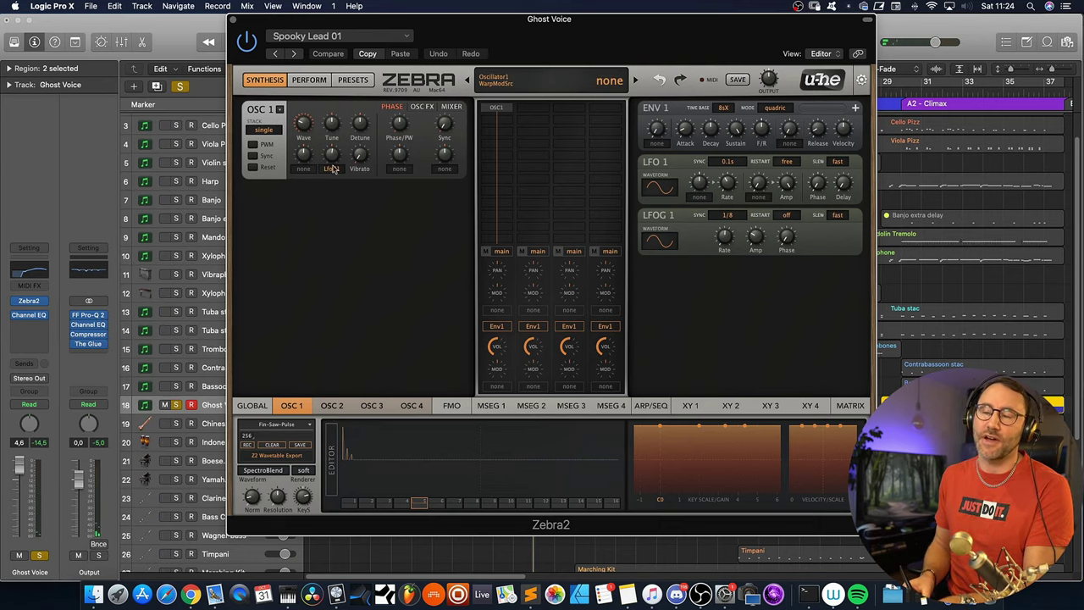
key("super+w")
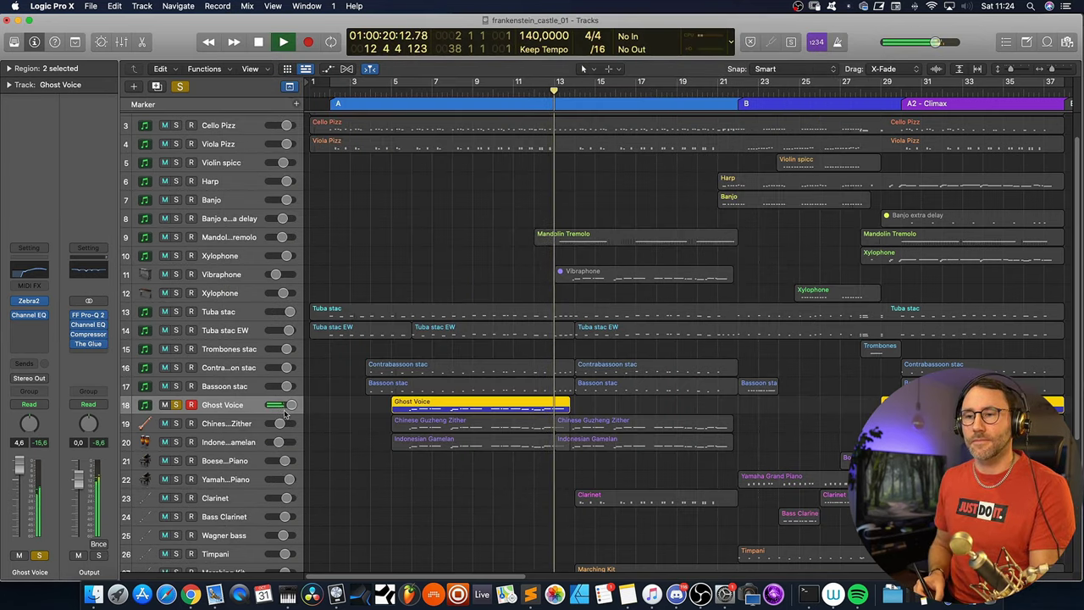
Move the playhead back to bar 5 and replay the soloed Ghost Voice melody.
key("space")
left_click(394, 111)
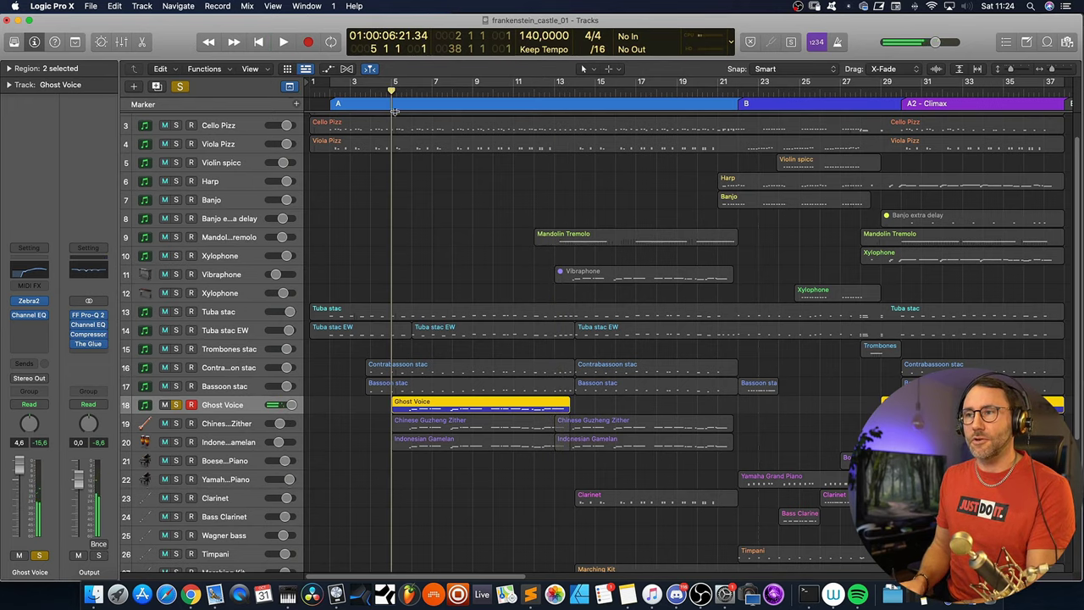
left_click(30, 301)
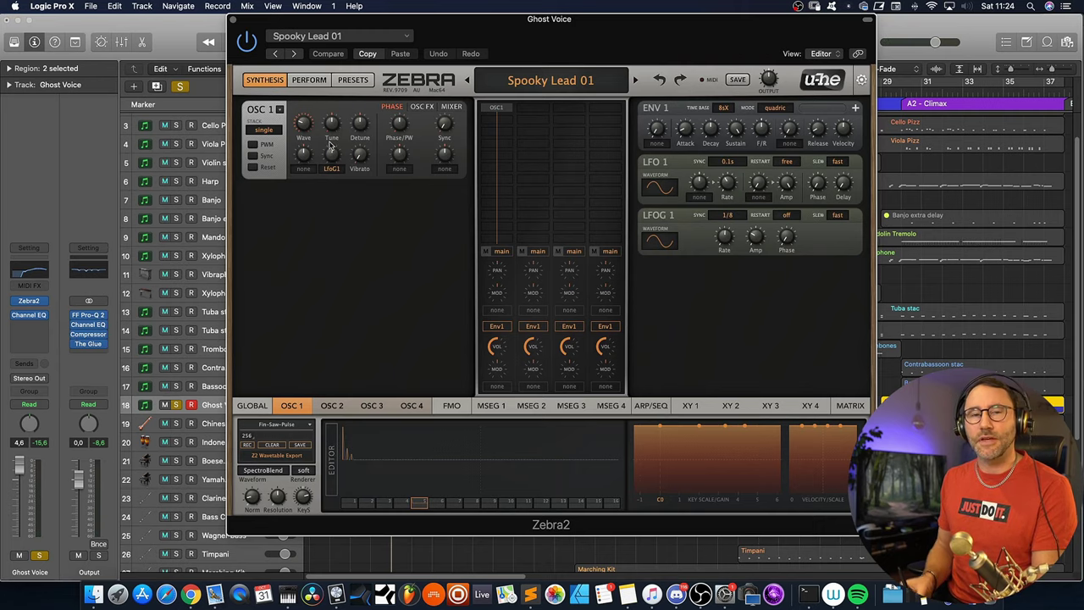
left_click(234, 19)
left_click(177, 405)
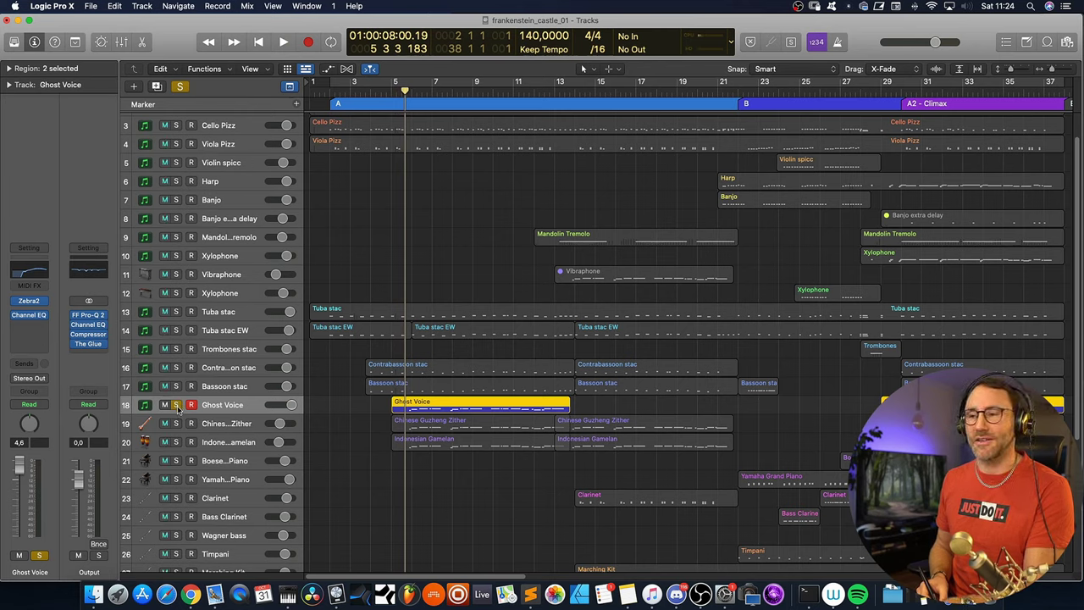
key("space")
left_click(176, 405)
key("space")
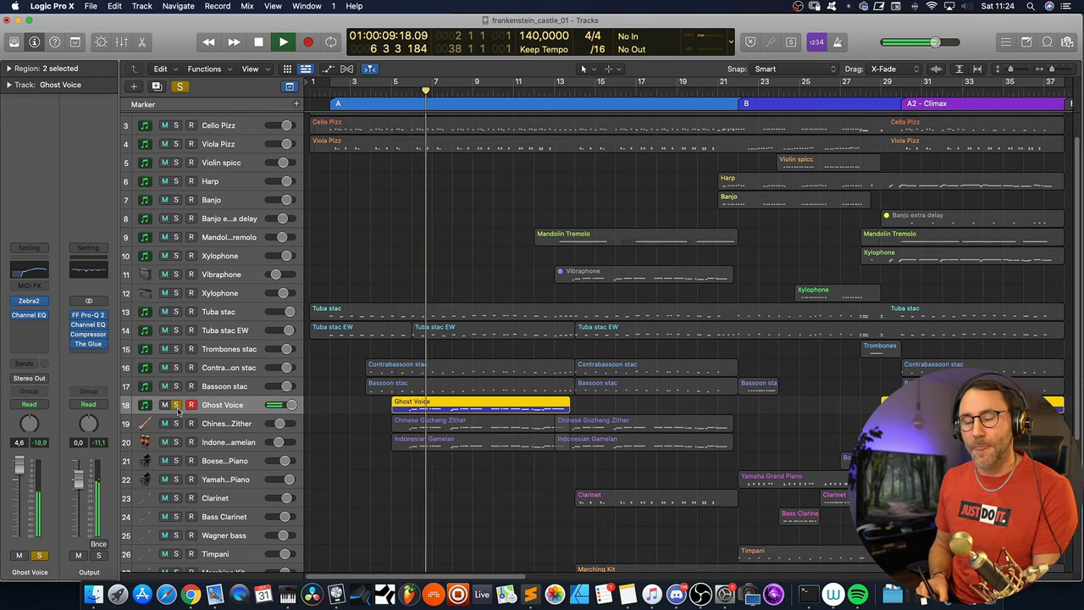
Solo the Chinese Guzheng Zither alongside Ghost Voice and play both from marker A.
key("space")
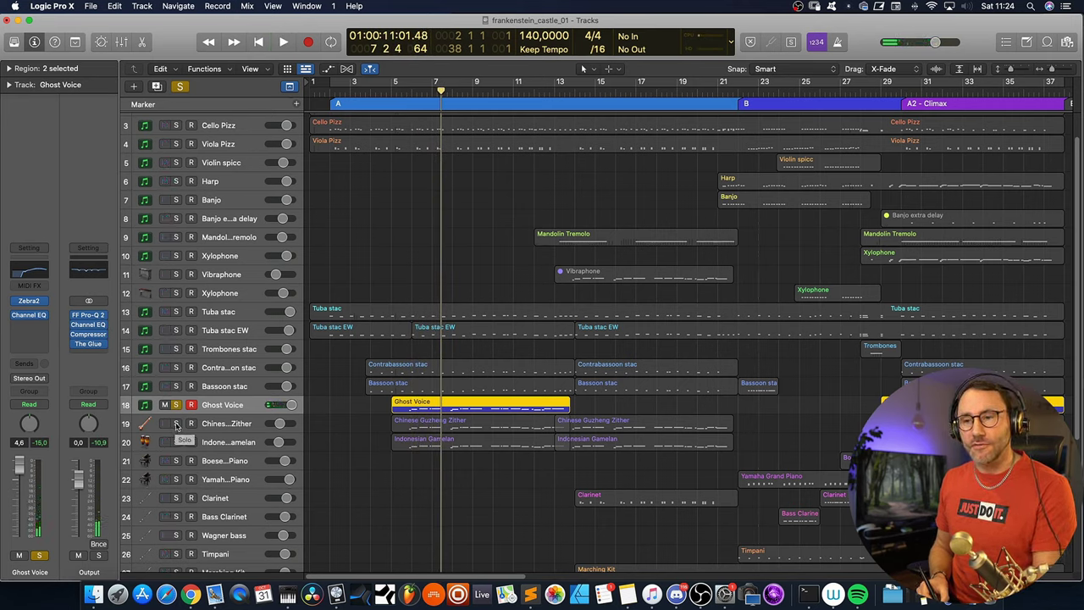
left_click(177, 424)
left_click_drag(302, 375, 351, 386)
left_click(221, 424)
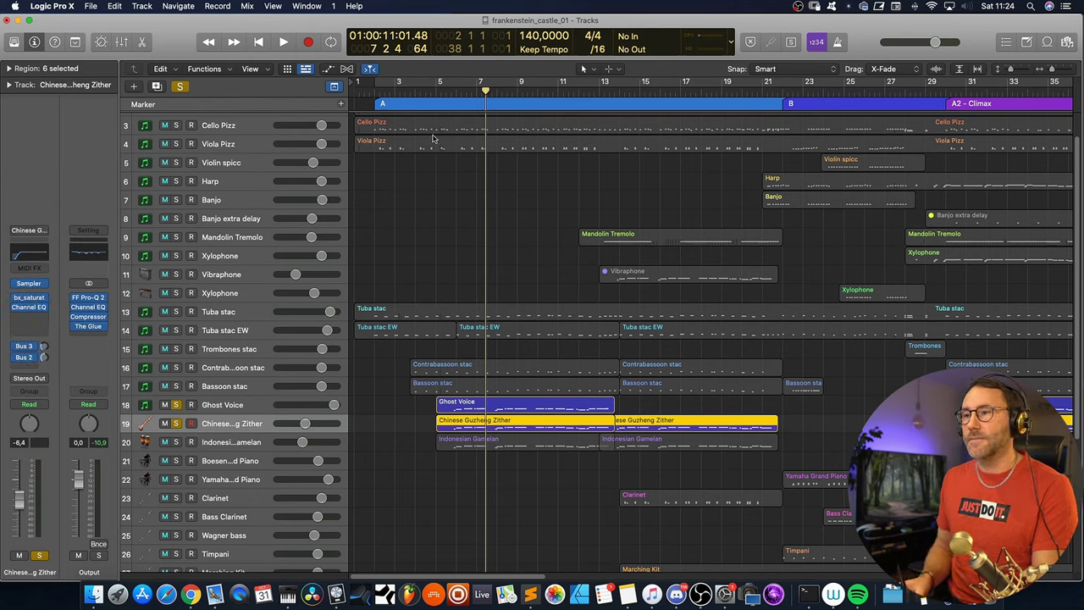
left_click(435, 103)
key("space")
key("space")
left_click(437, 85)
left_click(176, 405)
key("space")
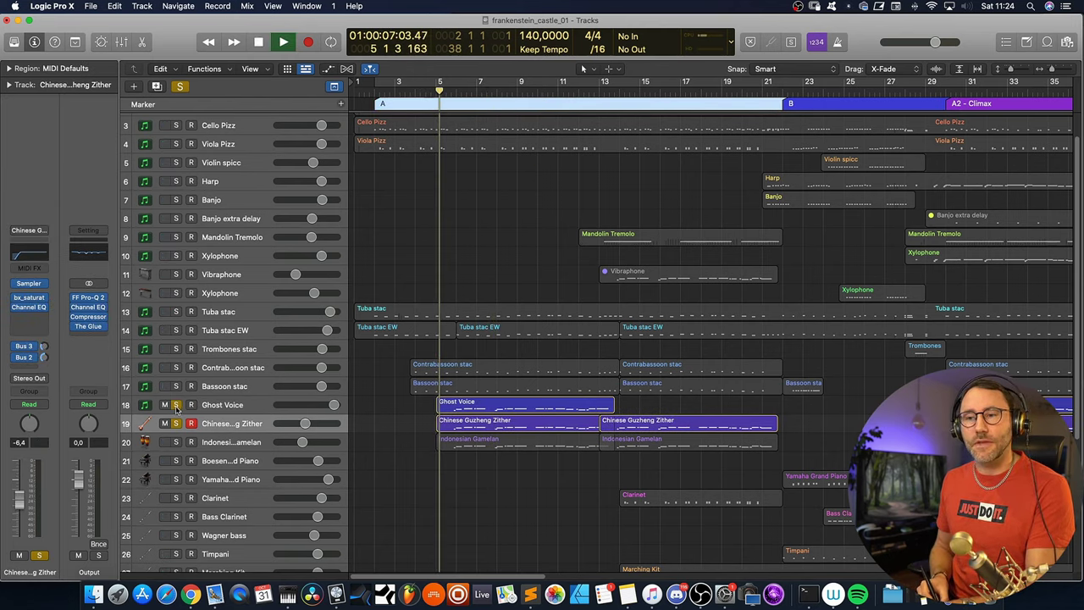
Show the first Chinese Guzheng Zither region's notes and listen with Ghost Voice soloed again.
left_click(500, 428)
double_click(500, 428)
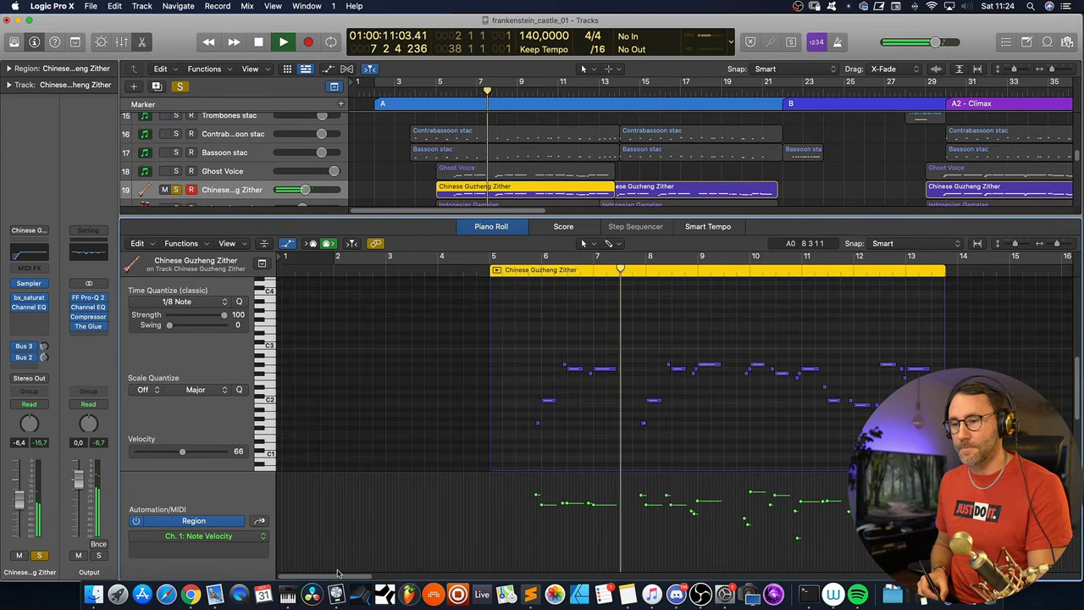
scroll(543, 508, "right", 5)
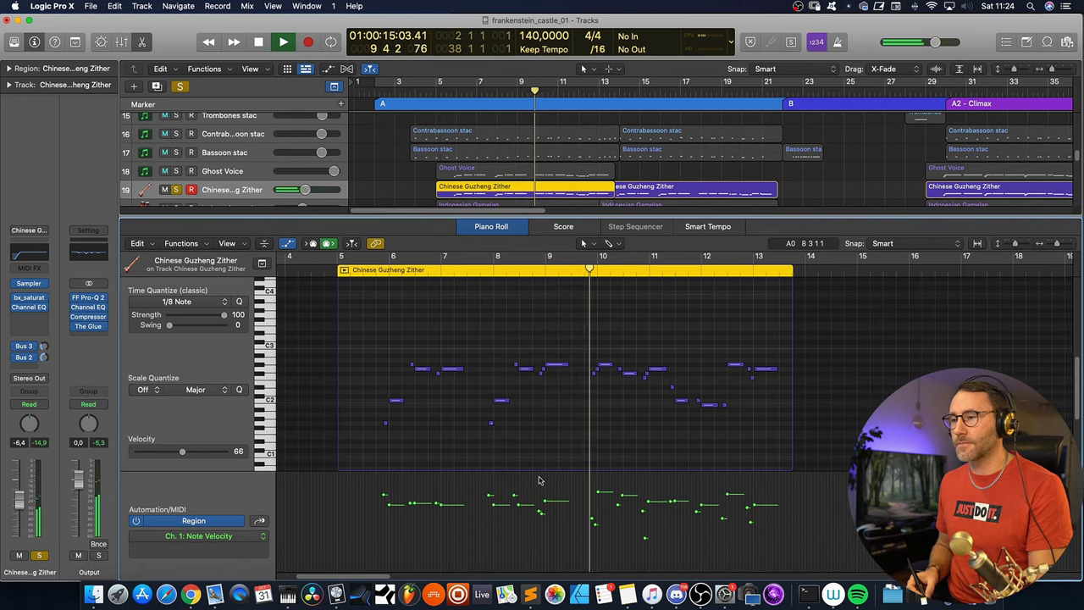
left_click(176, 171)
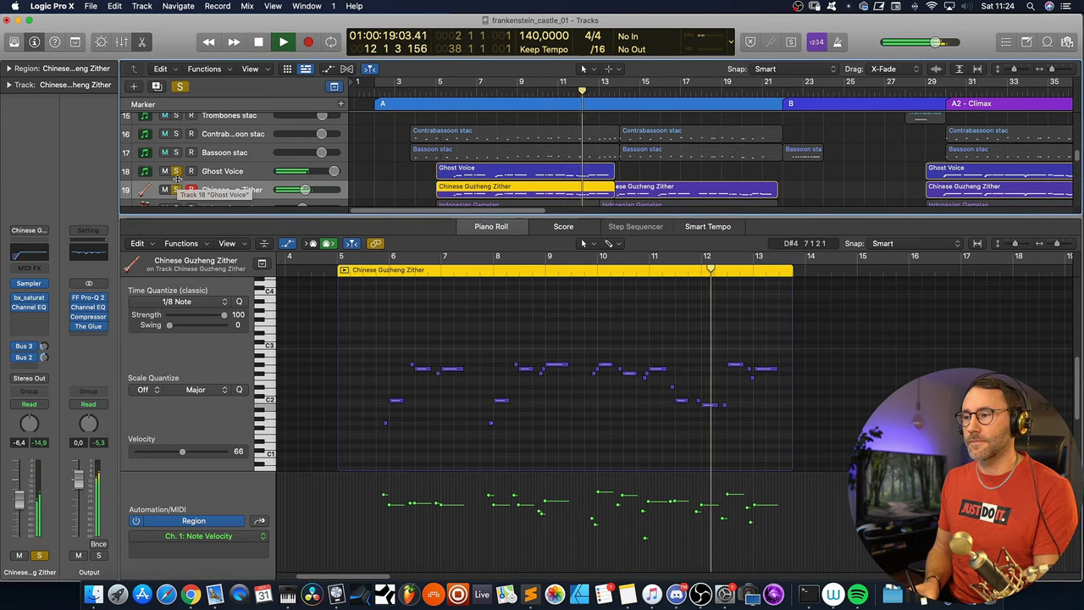
scroll(672, 176, "down", 1)
scroll(672, 175, "down", 5)
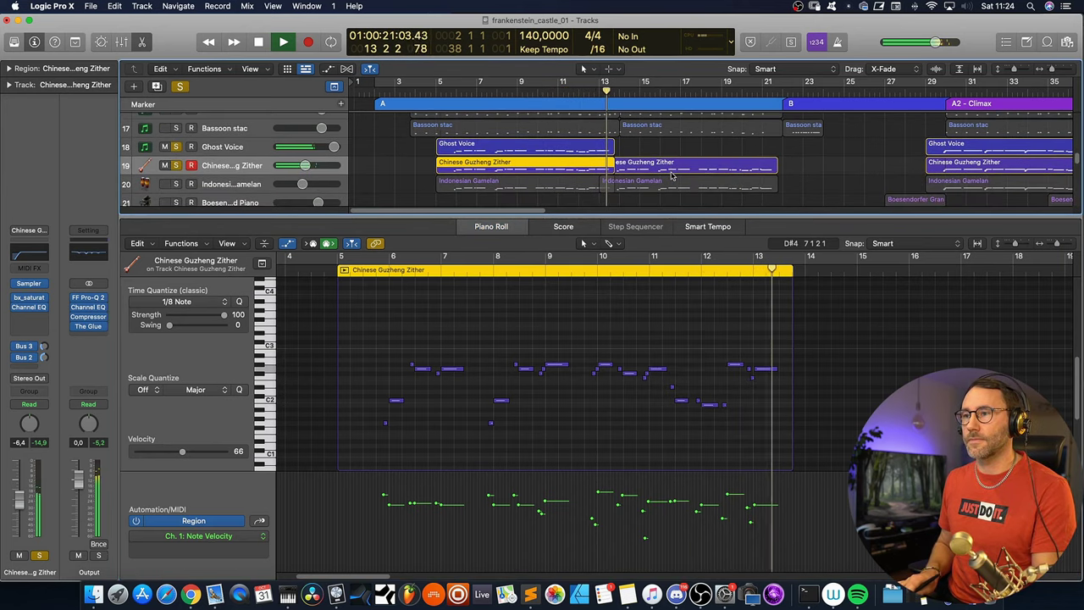
key("space")
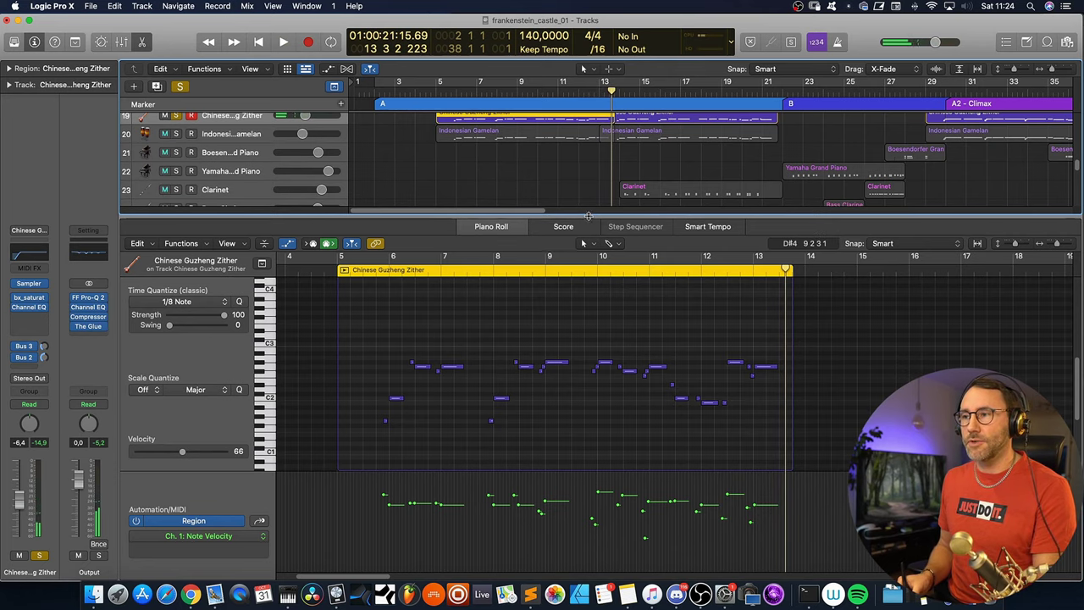
left_click_drag(583, 227, 559, 295)
scroll(546, 265, "up", 6)
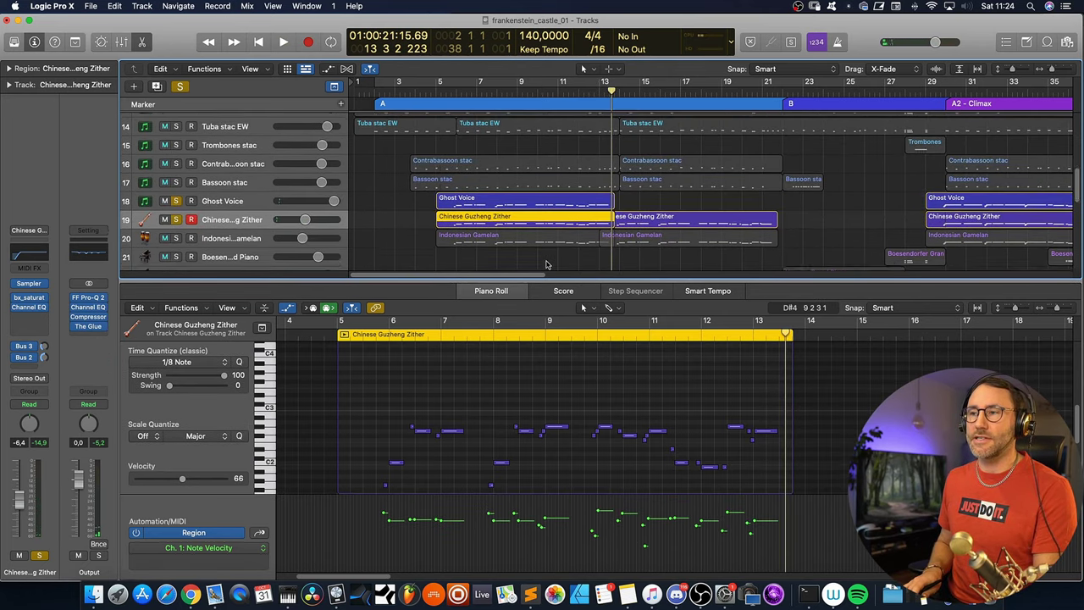
Solo the Indonesian Gamelan alone and play it from bar 5.
left_click(213, 226)
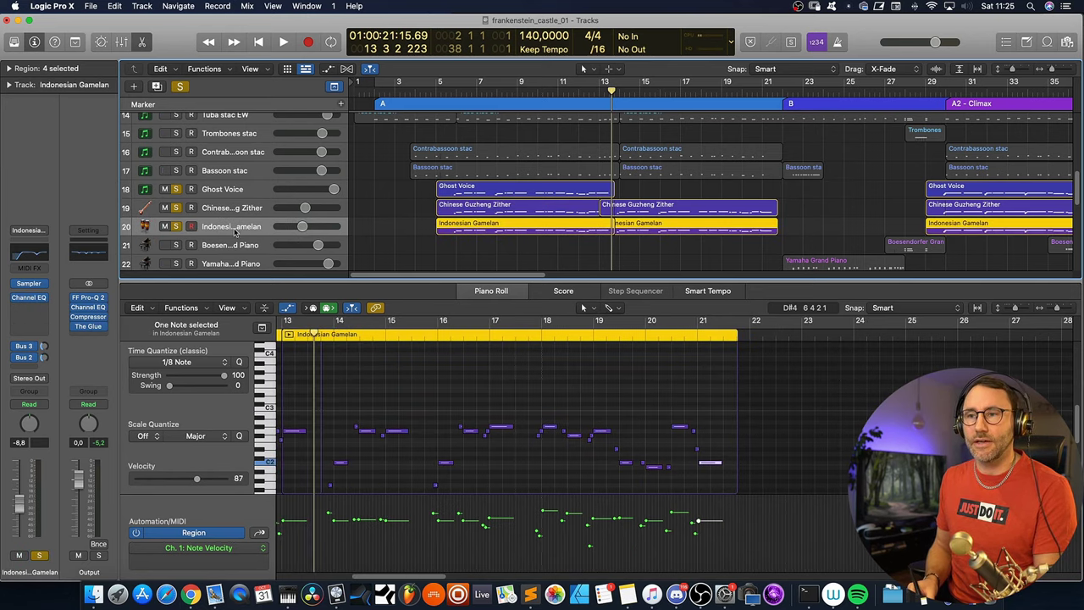
left_click_drag(347, 209, 366, 209)
key("comma")
key("comma")
key("comma")
key("comma")
key("comma")
key("comma")
key("comma")
left_click_drag(166, 210, 165, 189)
left_click_drag(474, 94, 465, 91)
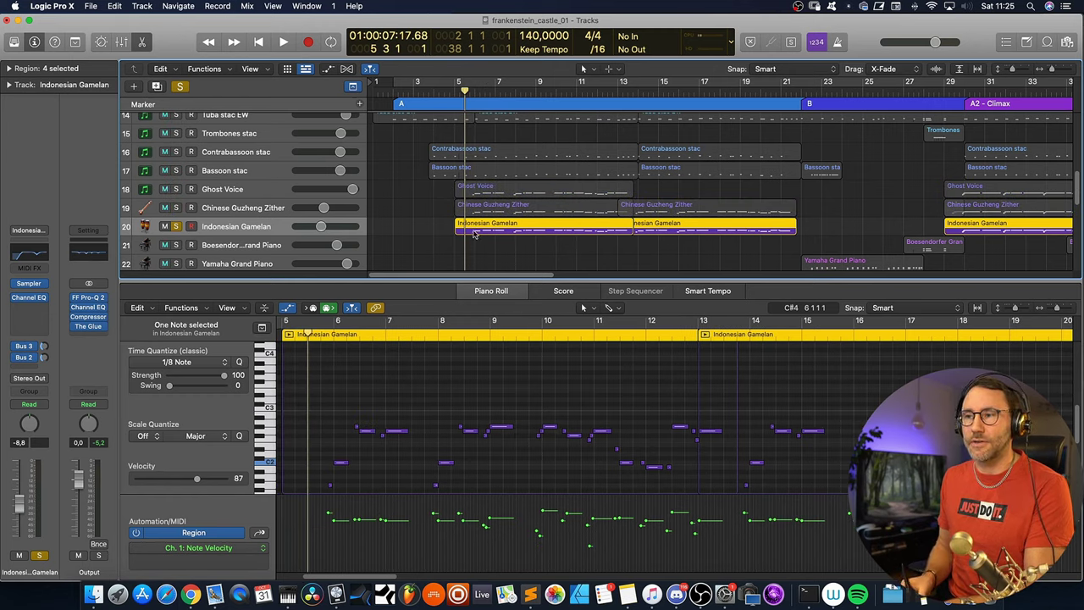
key("space")
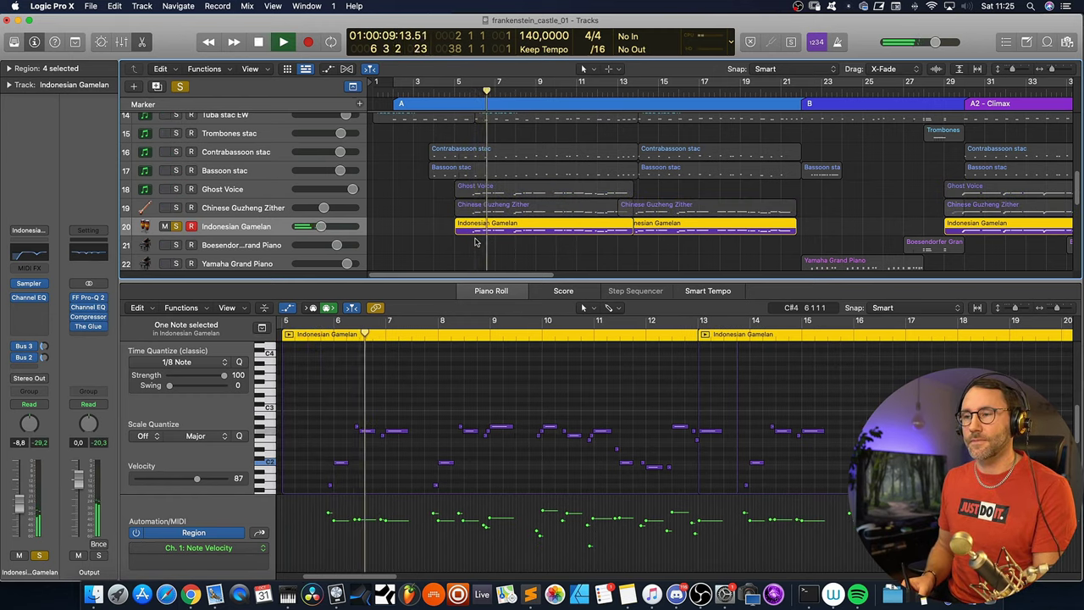
key("space")
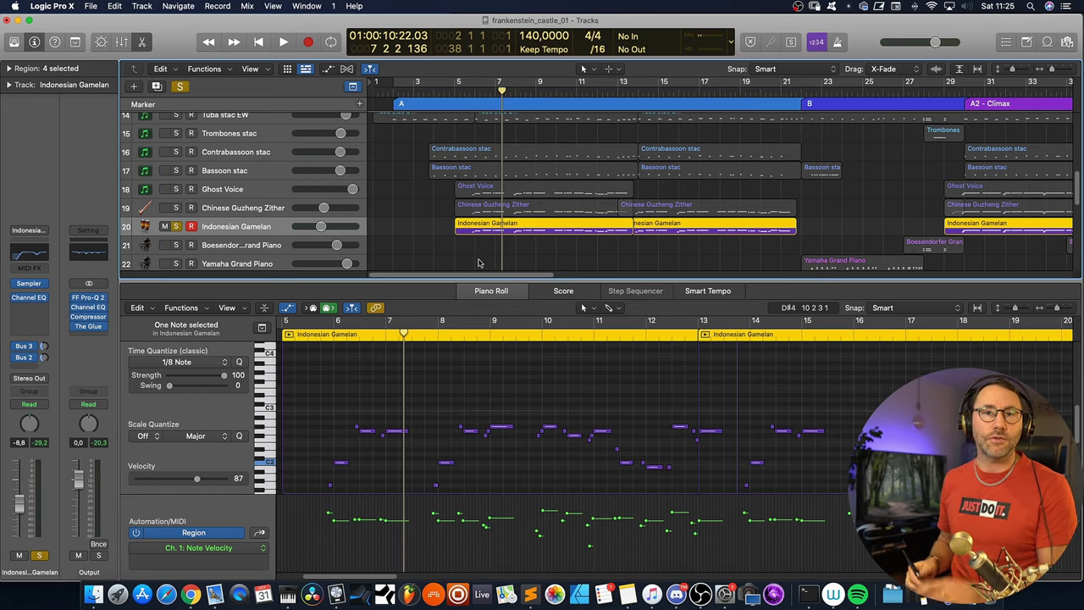
Zoom the arrangement in and back out, then unsolo Indonesian Gamelan.
key("super+Right")
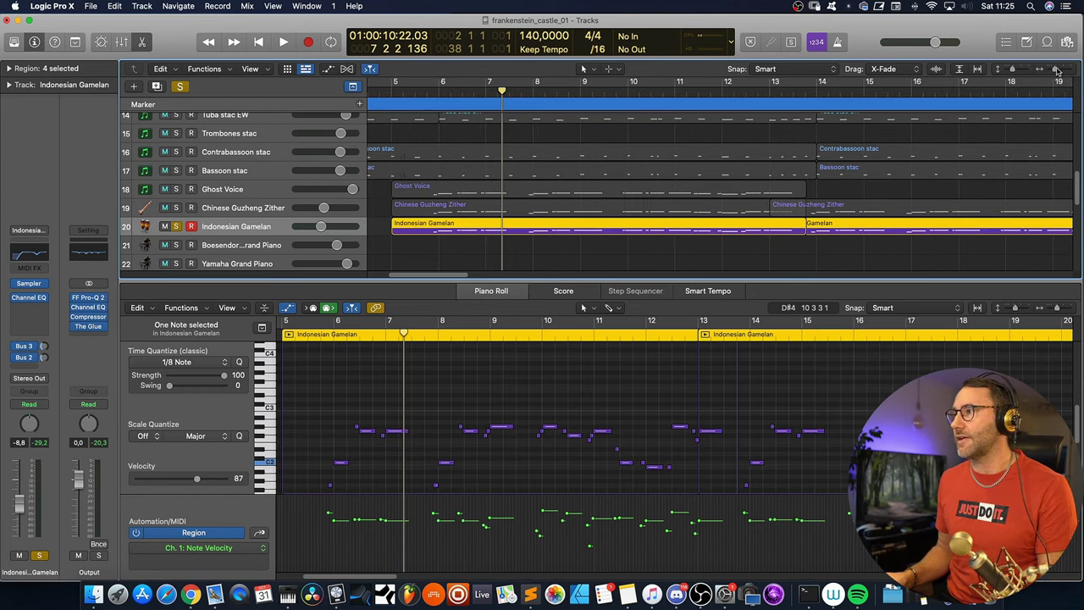
key("super+Left")
left_click(176, 227)
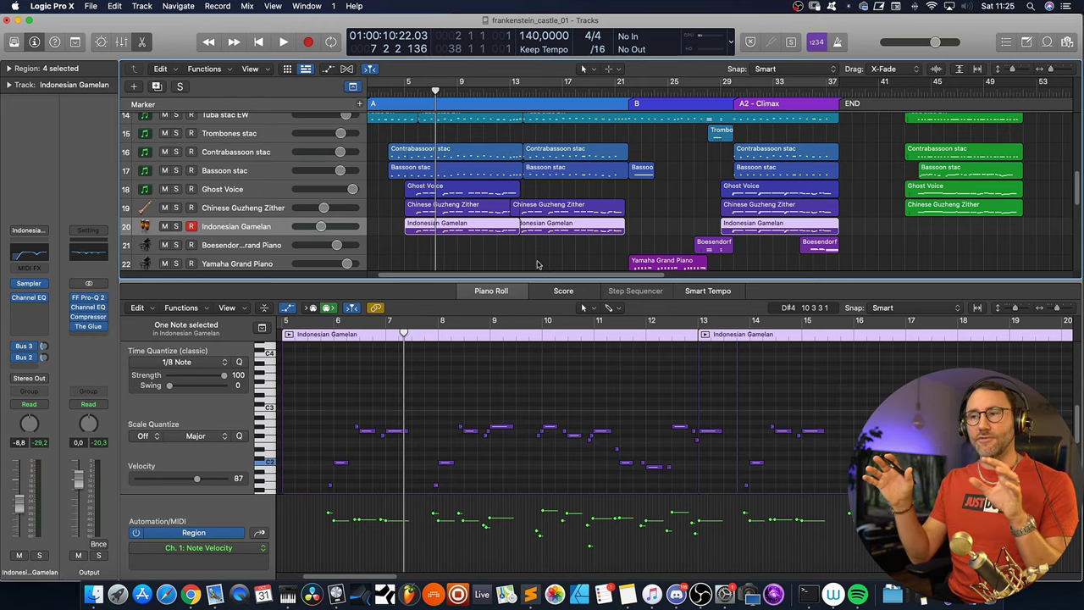
Solo Indonesian Gamelan, Chinese Guzheng Zither and Ghost Voice, playing from bar 5.
left_click(418, 89)
left_click(406, 89)
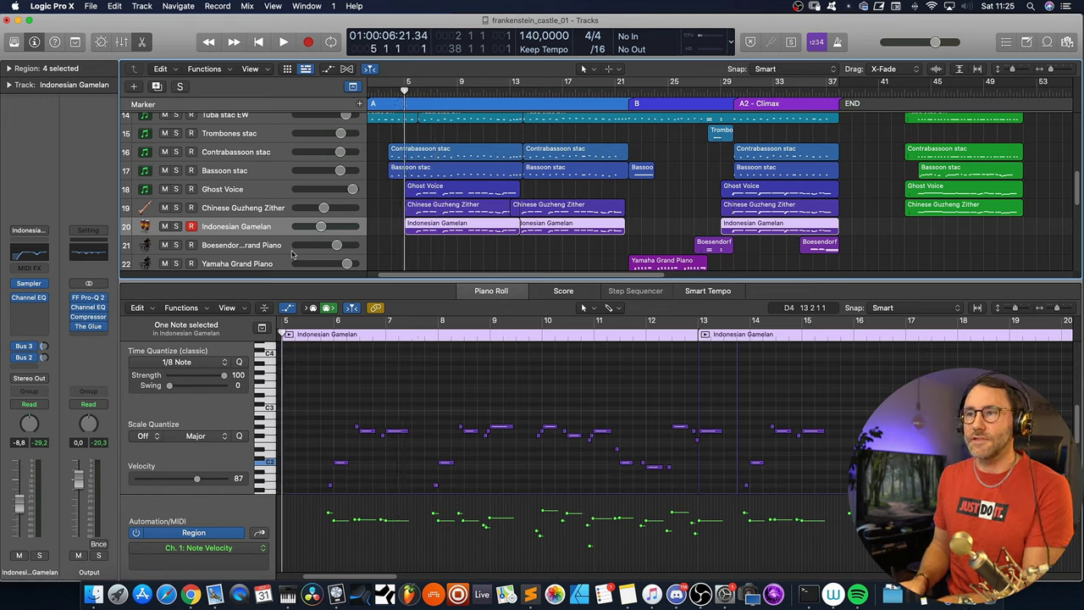
left_click(176, 226)
left_click(175, 208)
left_click(175, 189)
key("space")
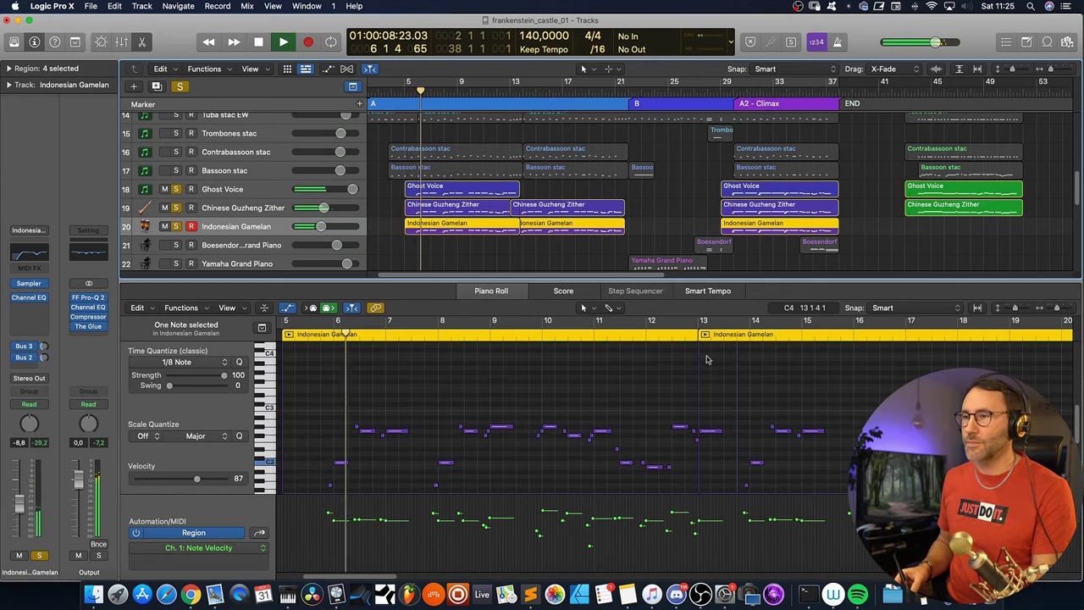
Hide the note editor, then view the two Chinese Guzheng Zither regions' notes.
key("e")
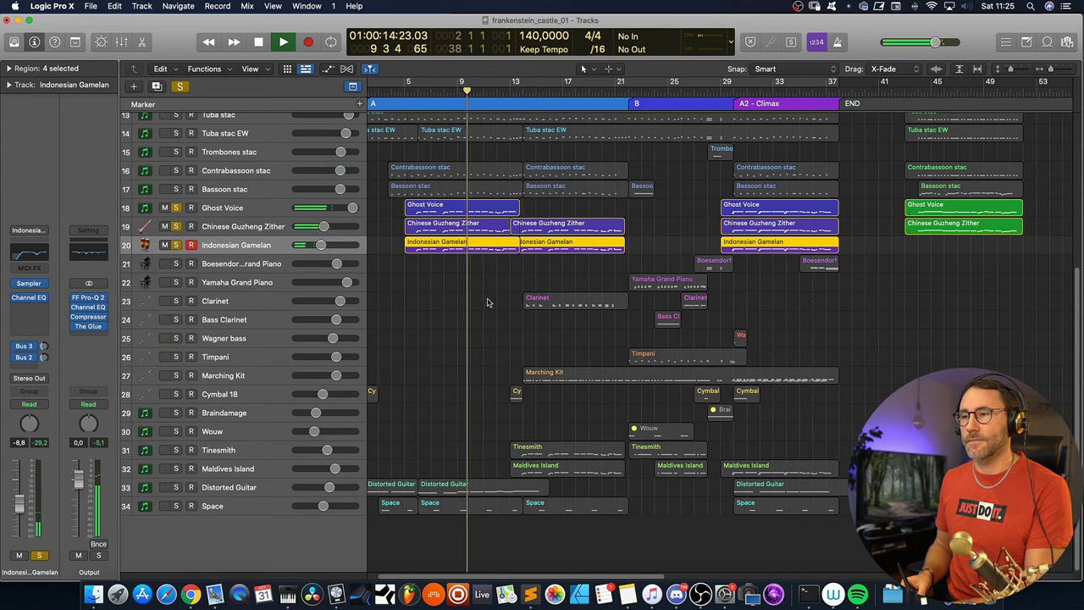
double_click(487, 225)
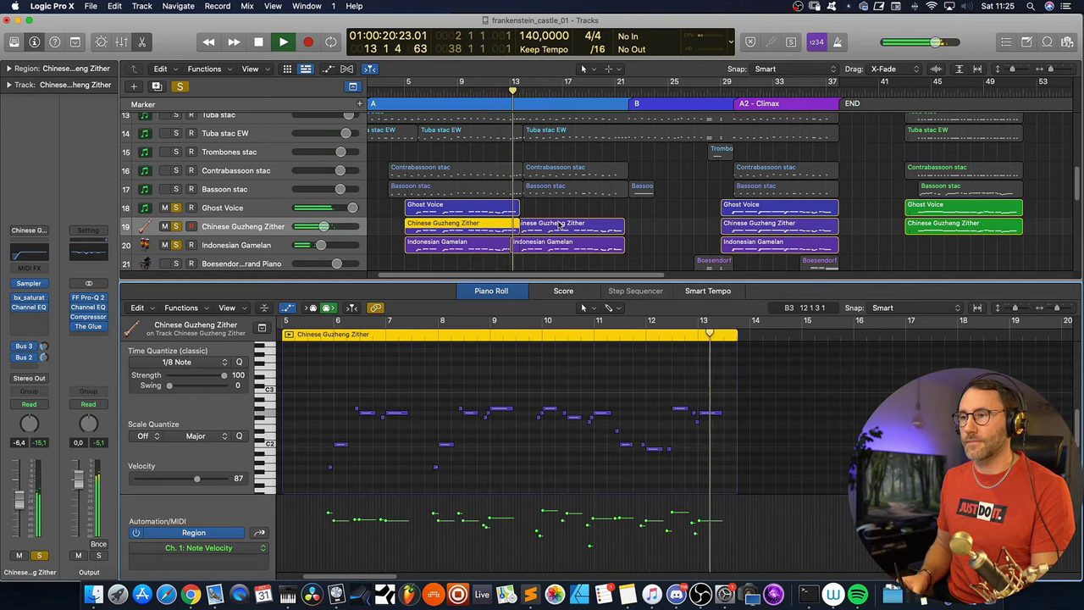
left_click(564, 227)
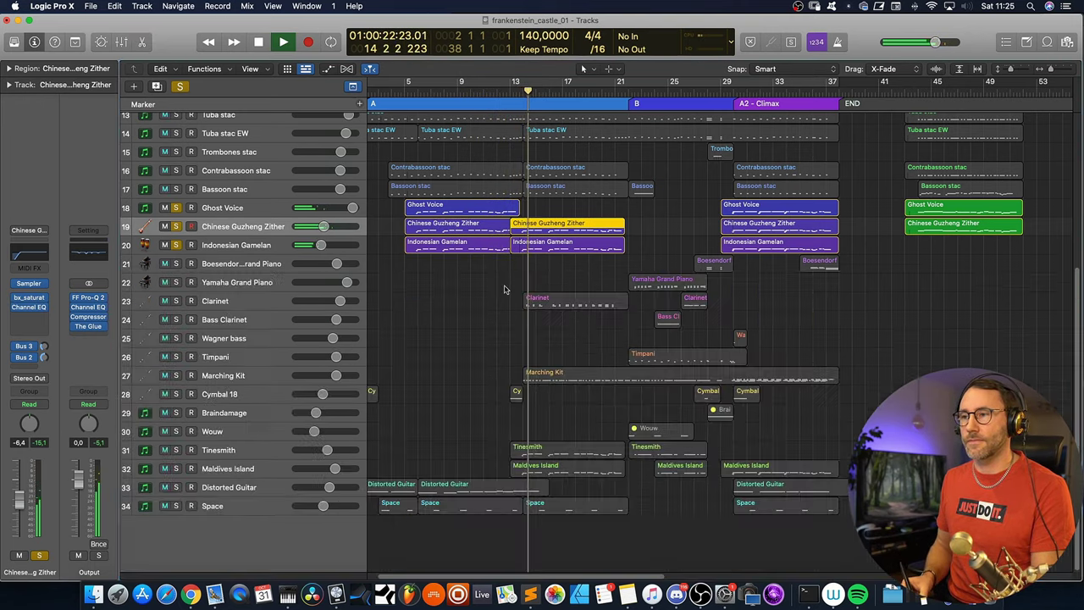
key("space")
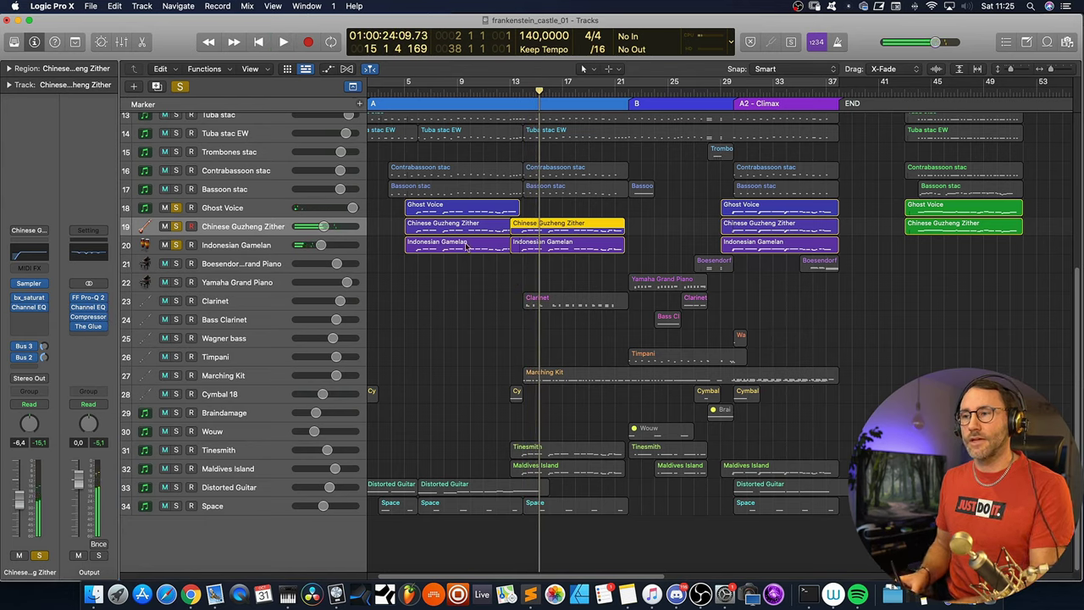
left_click(176, 245)
left_click(176, 226)
left_click(176, 208)
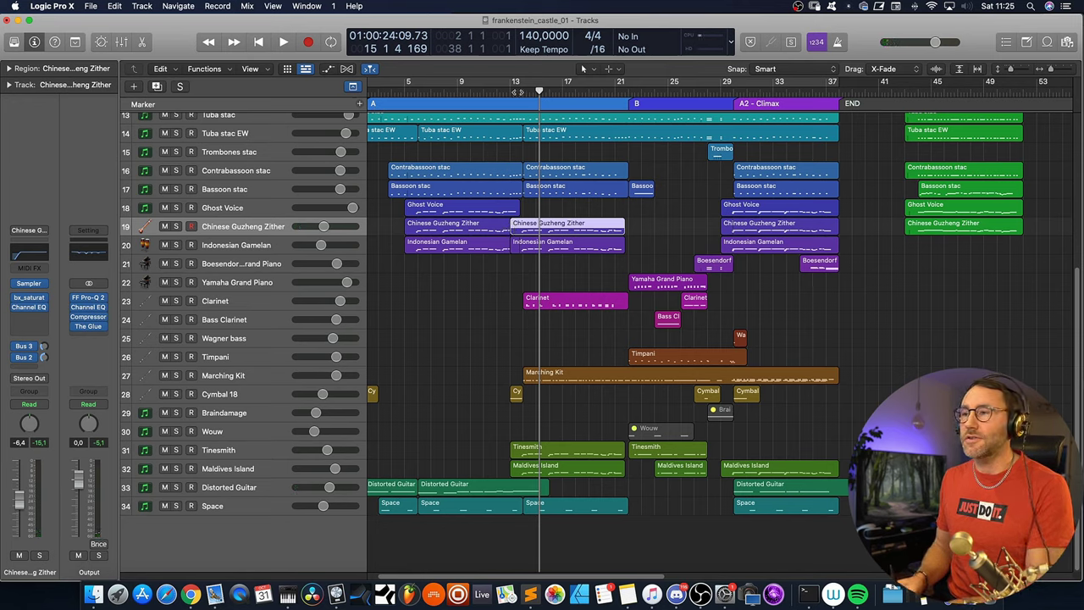
key("comma")
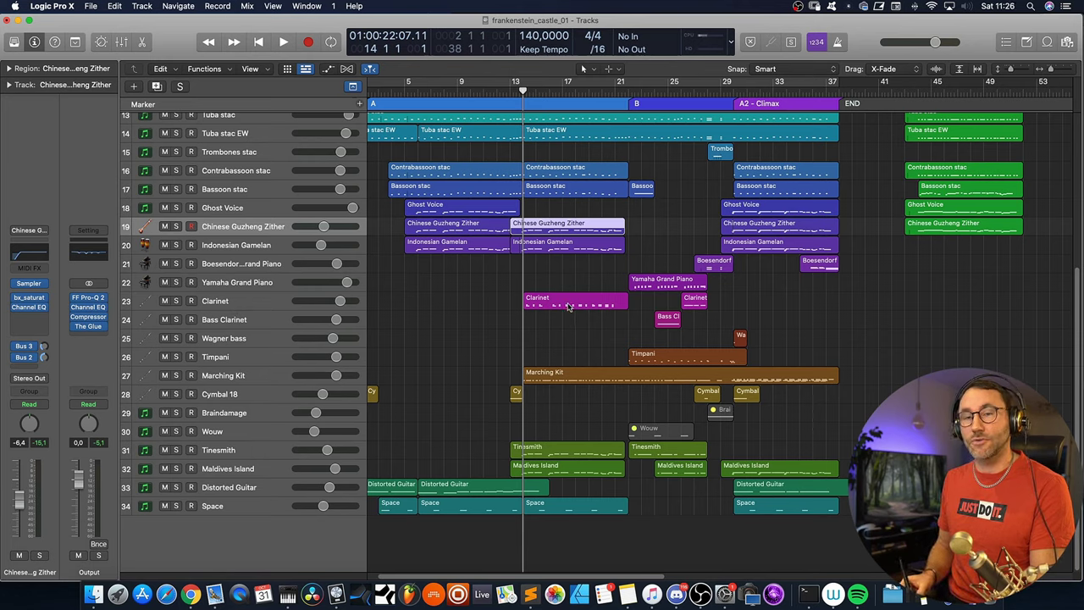
key("space")
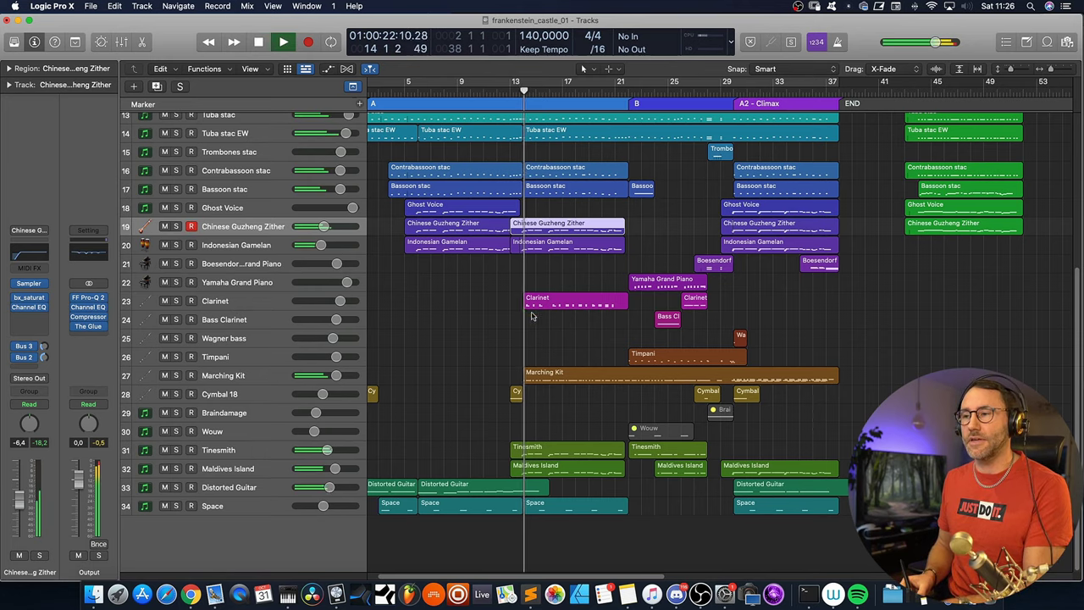
left_click(176, 300)
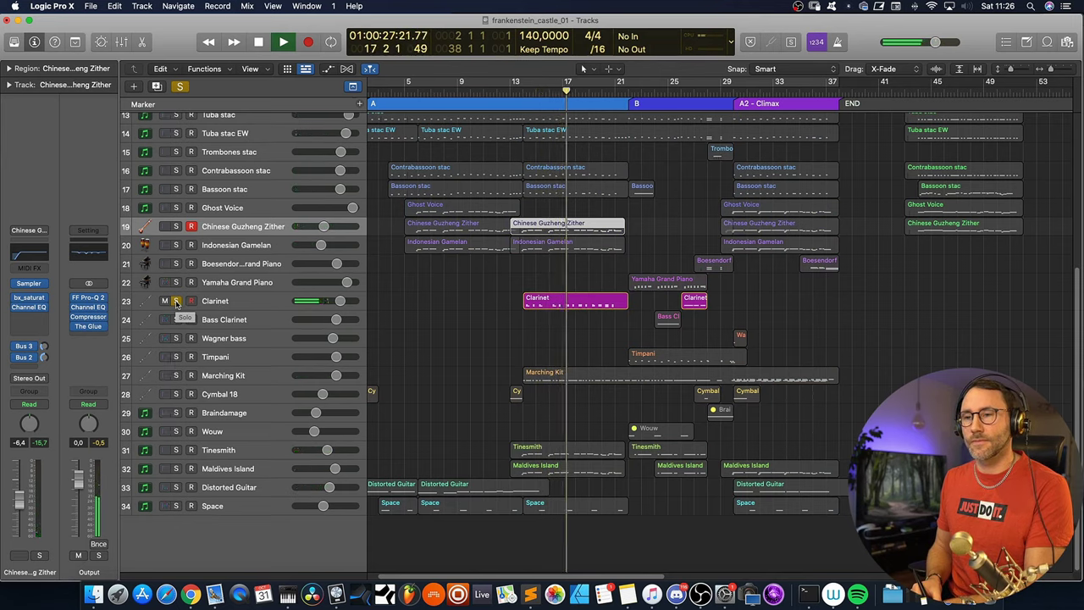
left_click(176, 301)
key("space")
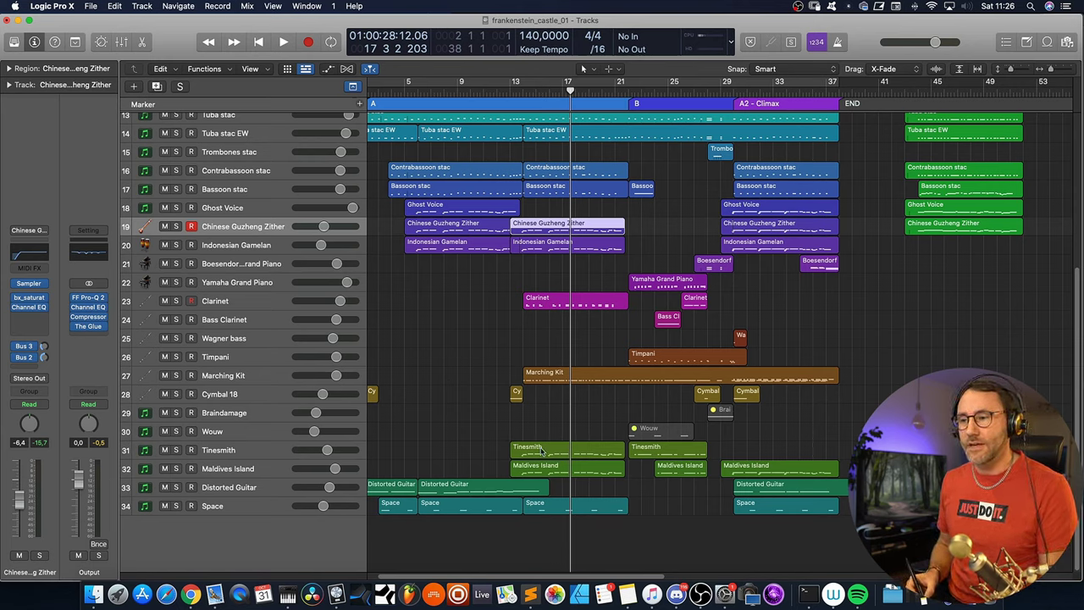
Solo the Tinesmith track and play it from bar 14.
left_click(474, 208)
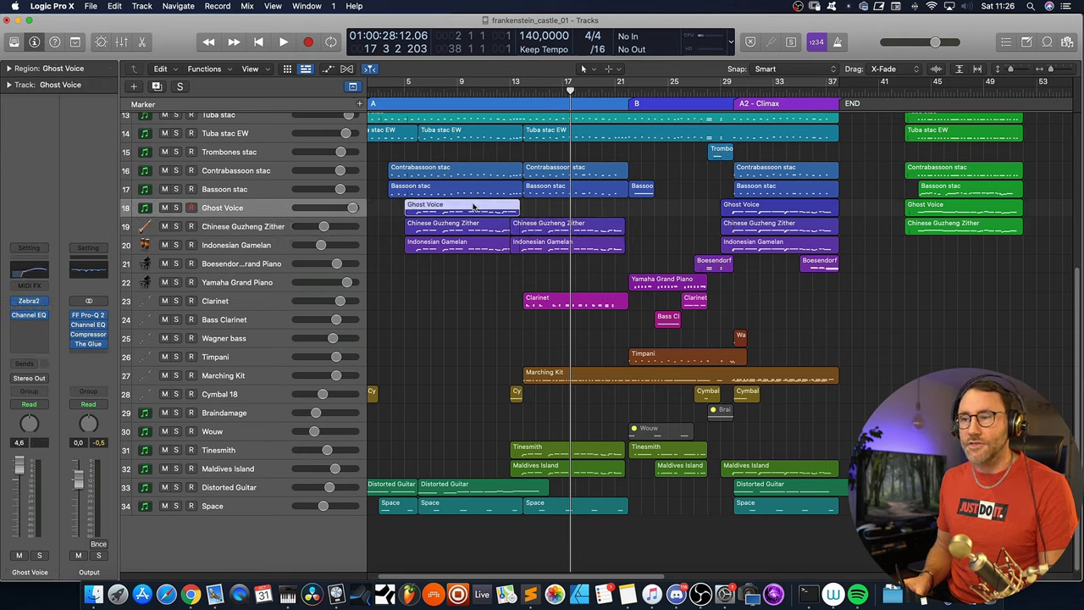
left_click(547, 456)
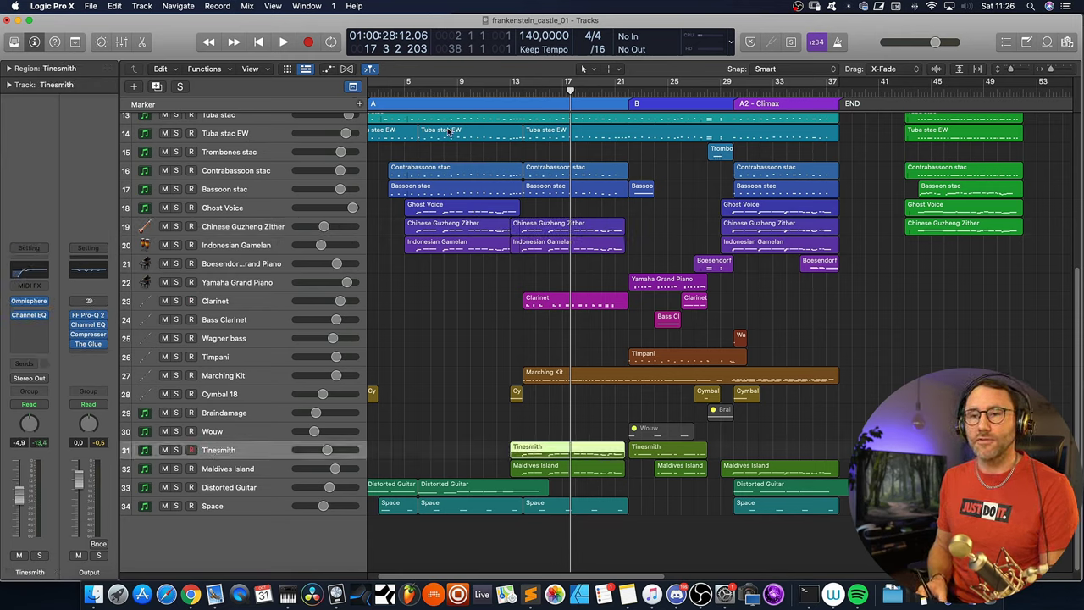
left_click(521, 91)
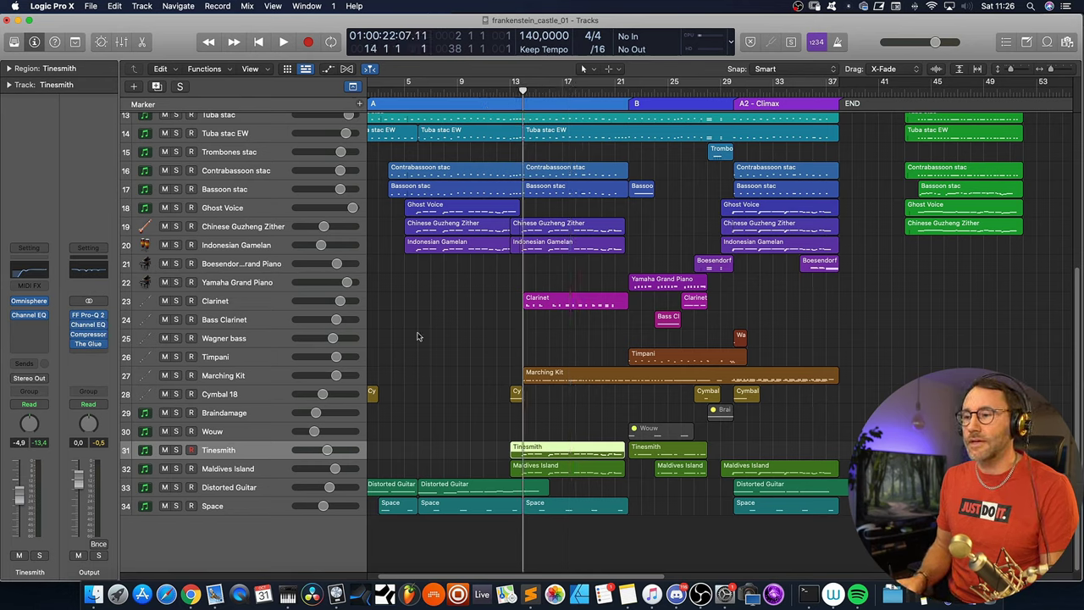
left_click(176, 451)
key("space")
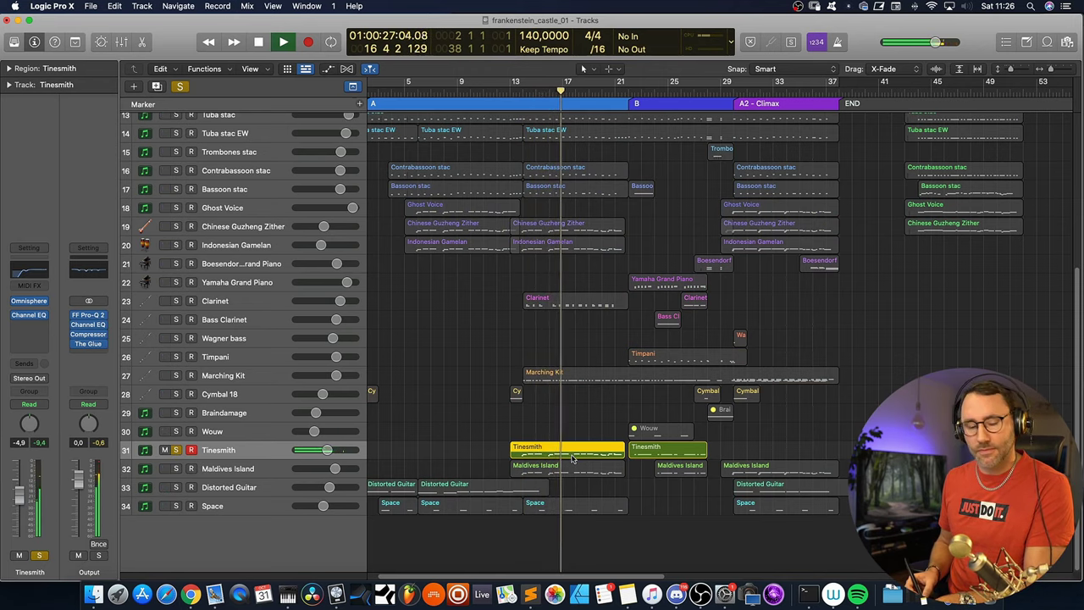
key("space")
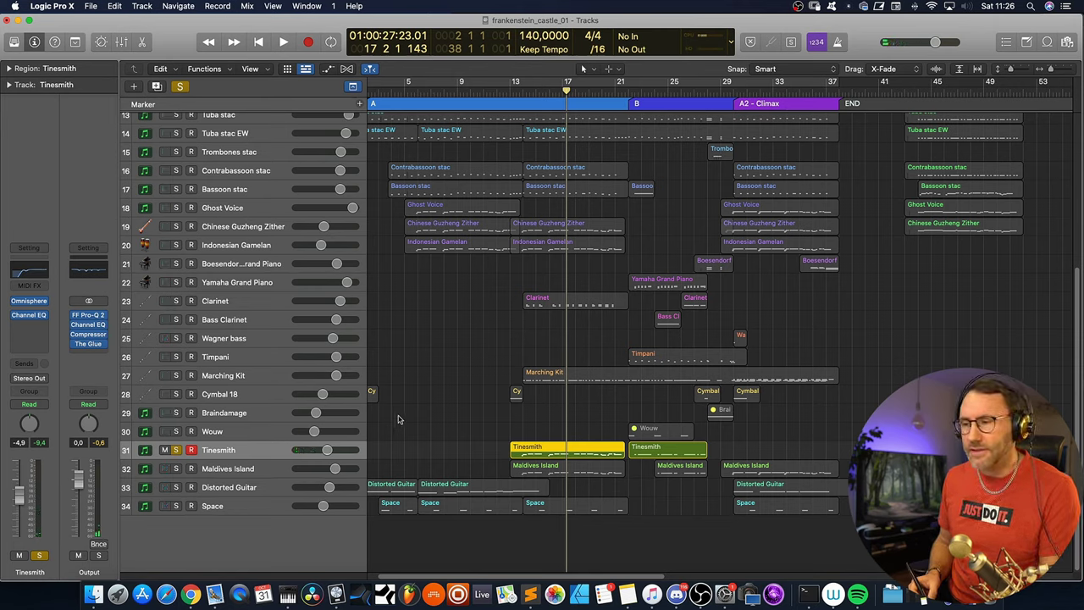
Add Maldives Island to the solo with Tinesmith and replay from around bar 13.
left_click(219, 468)
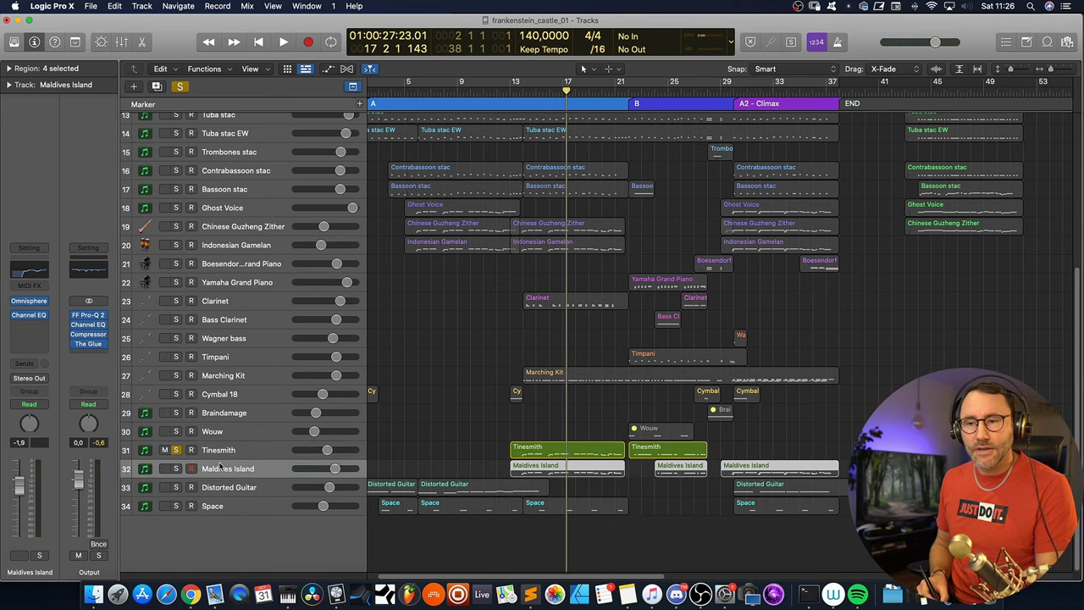
left_click(176, 469)
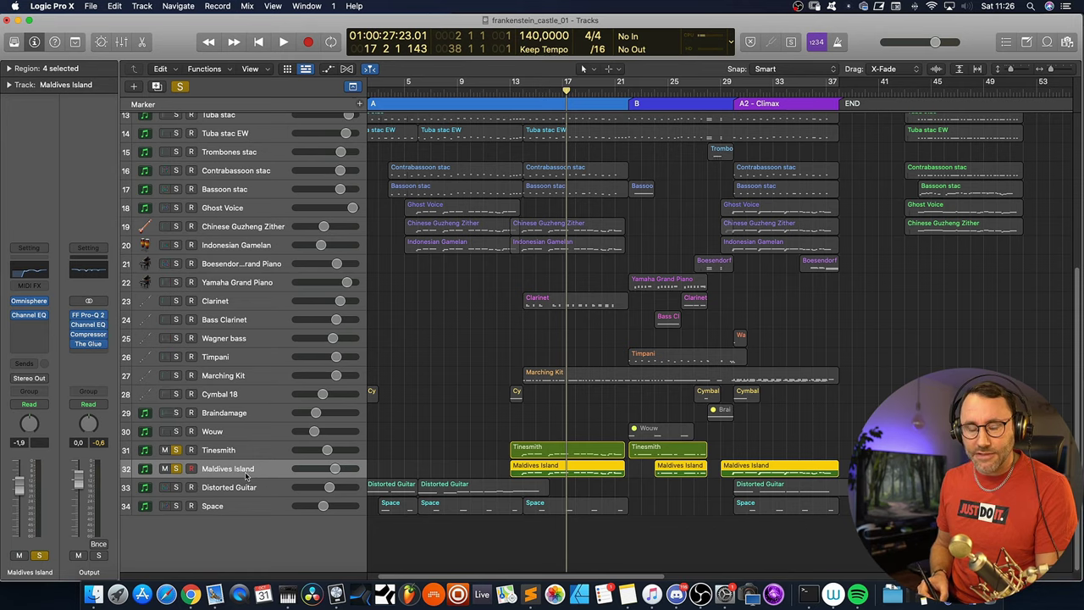
double_click(520, 92)
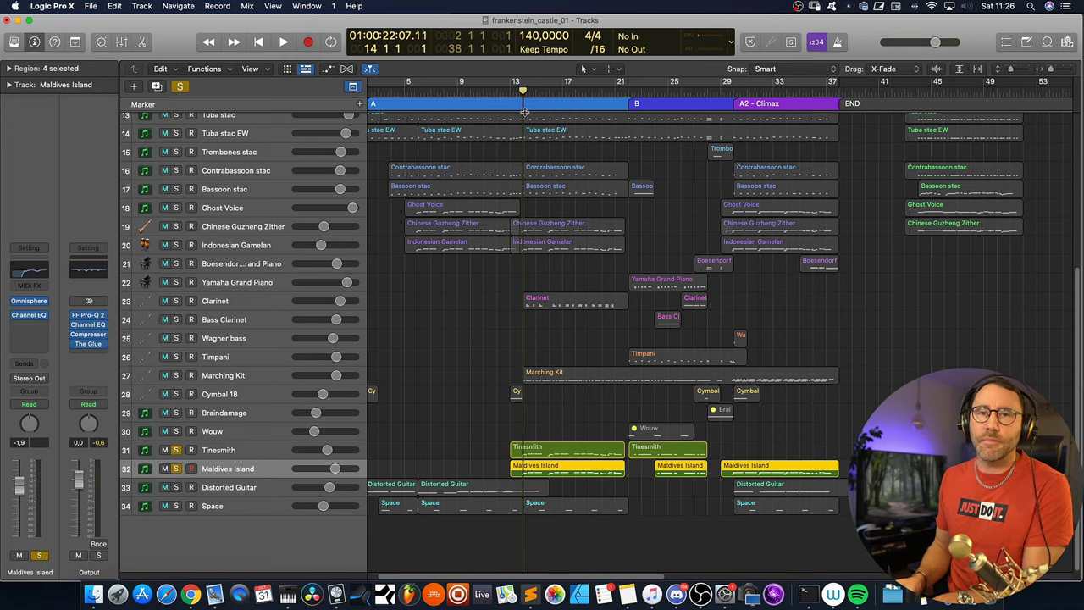
left_click(177, 450)
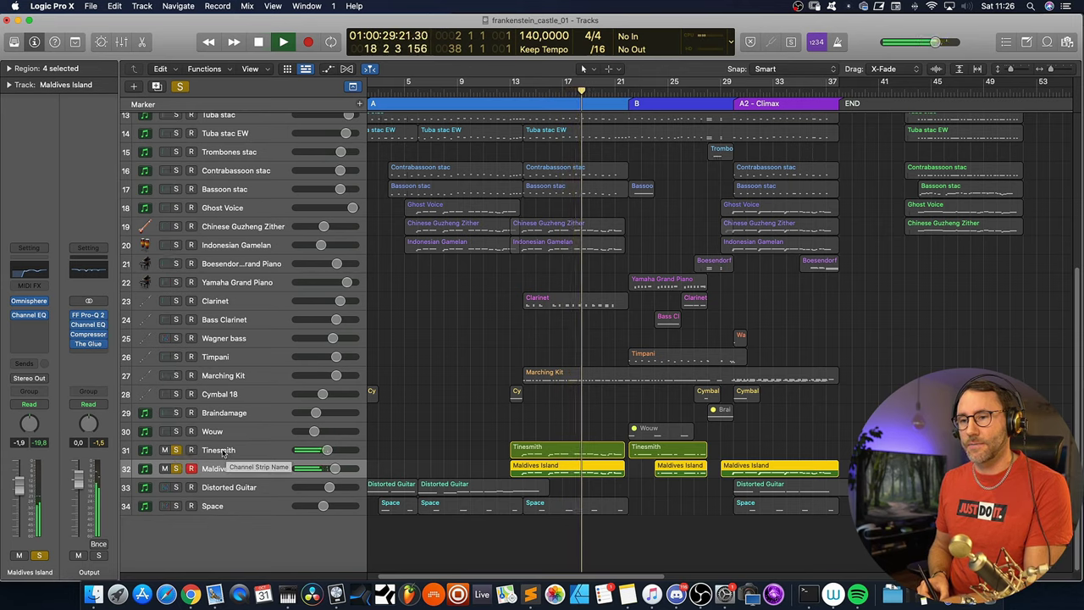
left_click(223, 453)
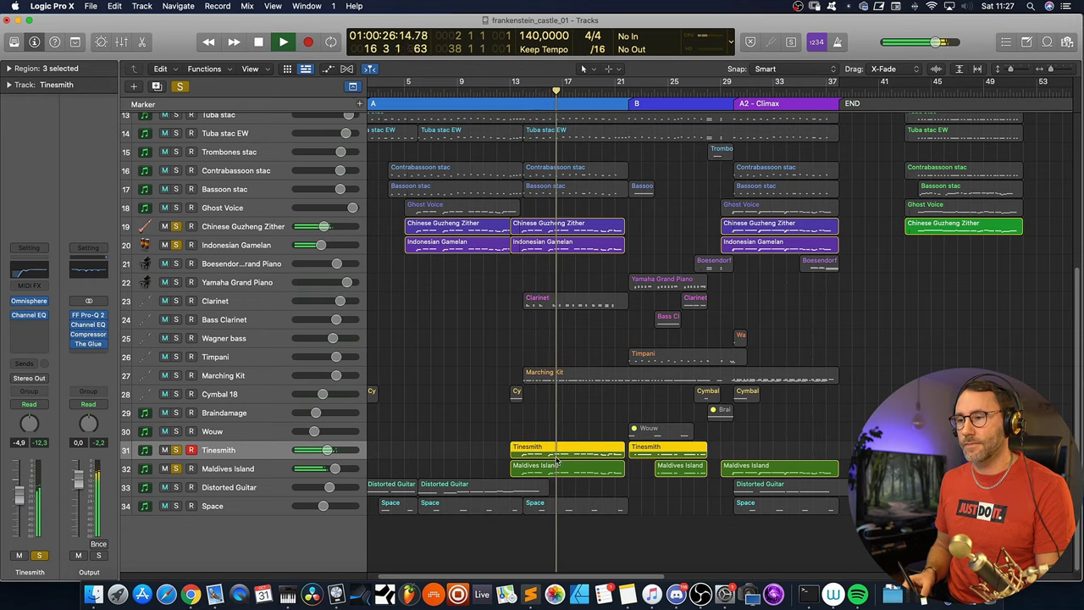
Review the Tinesmith melody notes in the note editor, then close it and stop playback.
key("p")
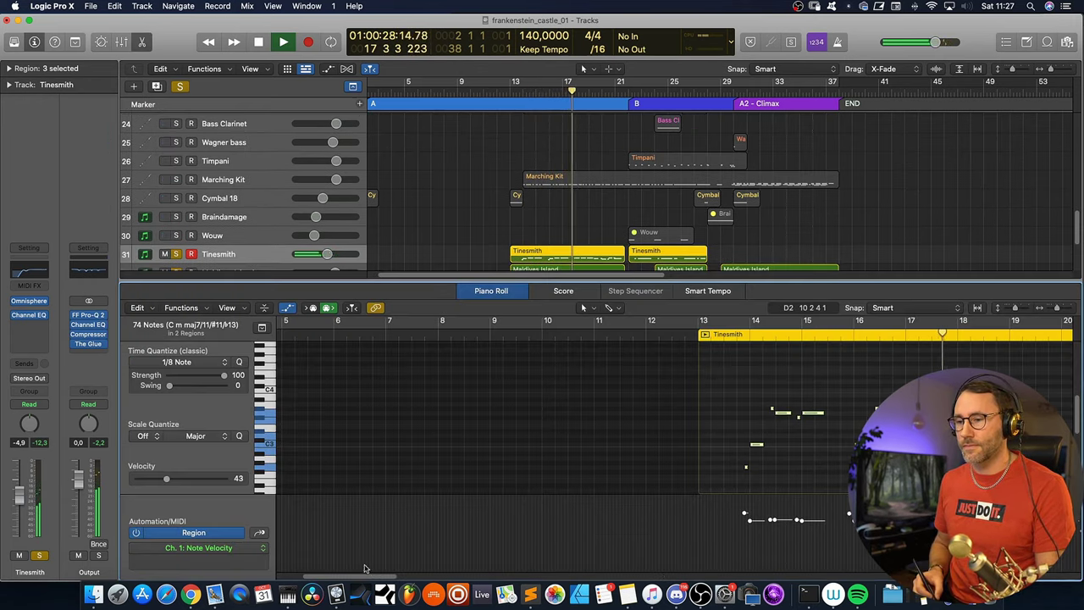
left_click_drag(363, 569, 417, 570)
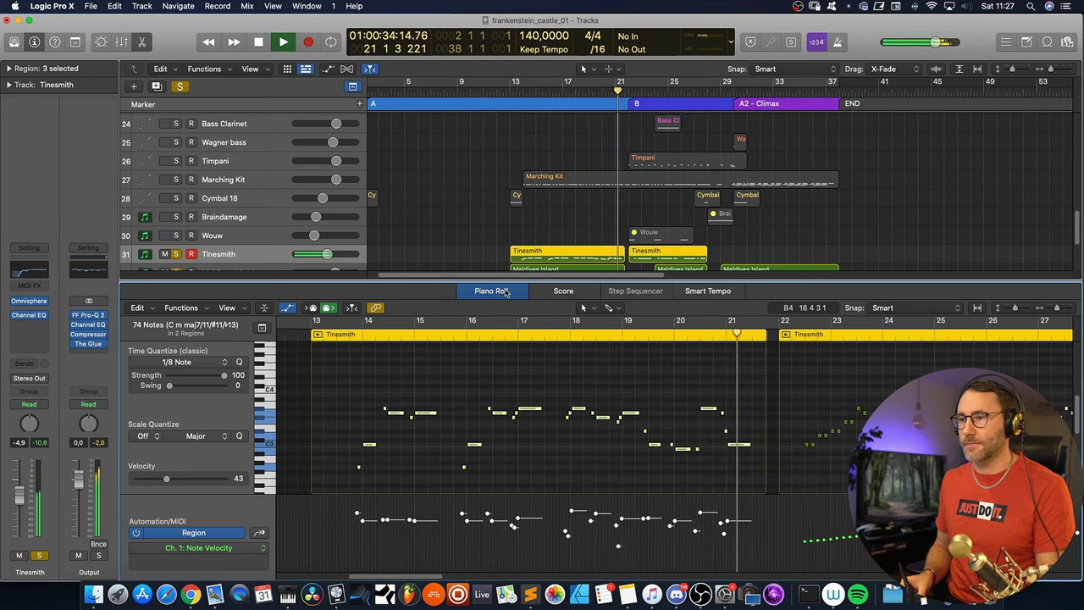
key("e")
key("space")
Unsolo Maldives Island, Tinesmith, Indonesian Gamelan and Chinese Guzheng Zither.
left_click(176, 469)
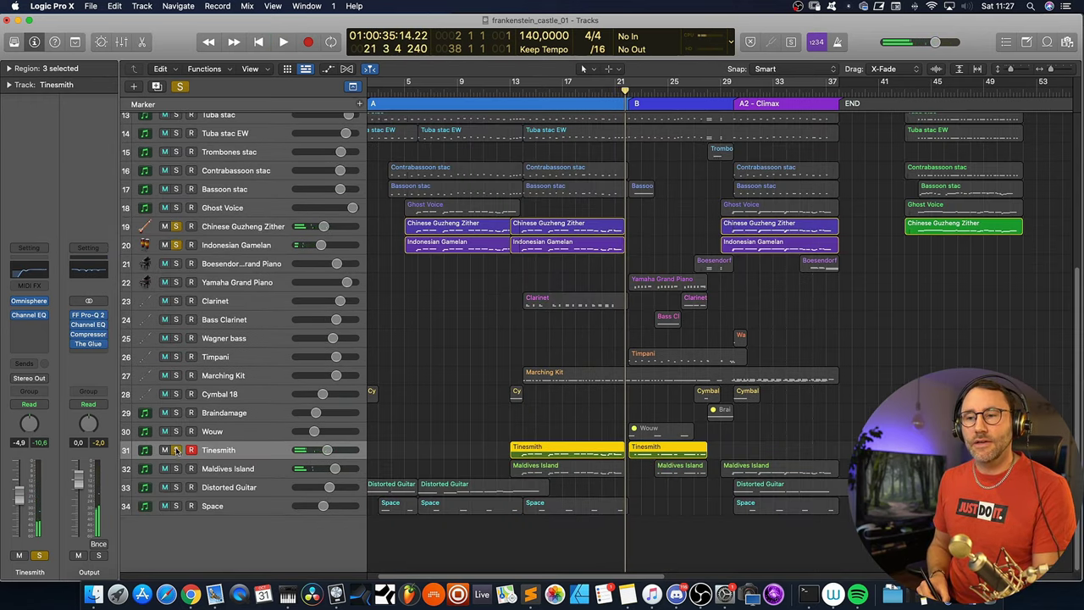
left_click(176, 450)
left_click(176, 245)
left_click(175, 226)
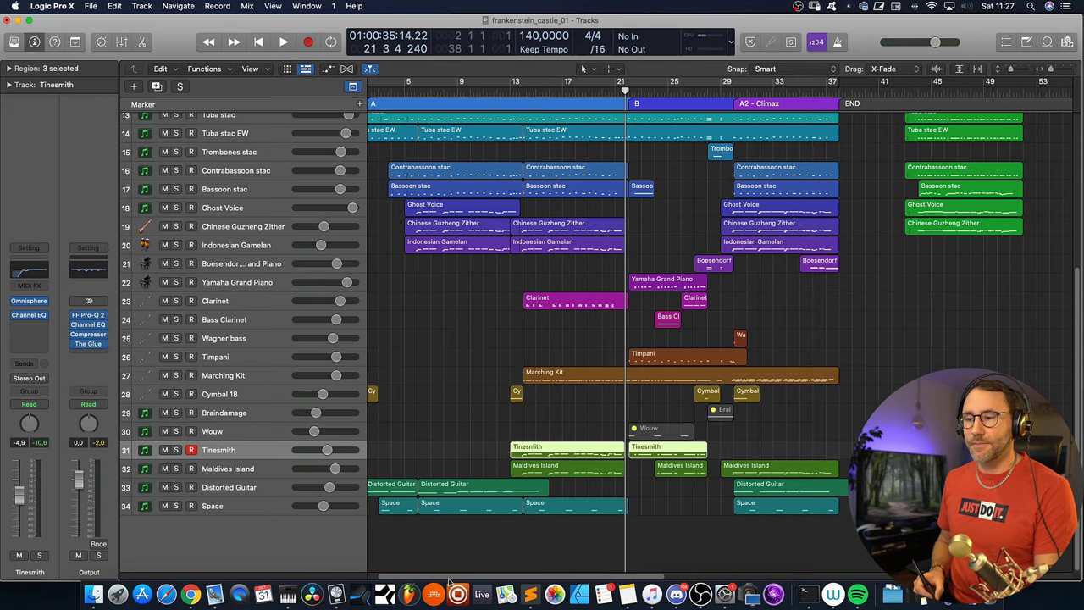
Solo the Space track from bar 2 and preview layer B of its Omnisphere Heaven's Shores patch.
left_click_drag(449, 579, 434, 578)
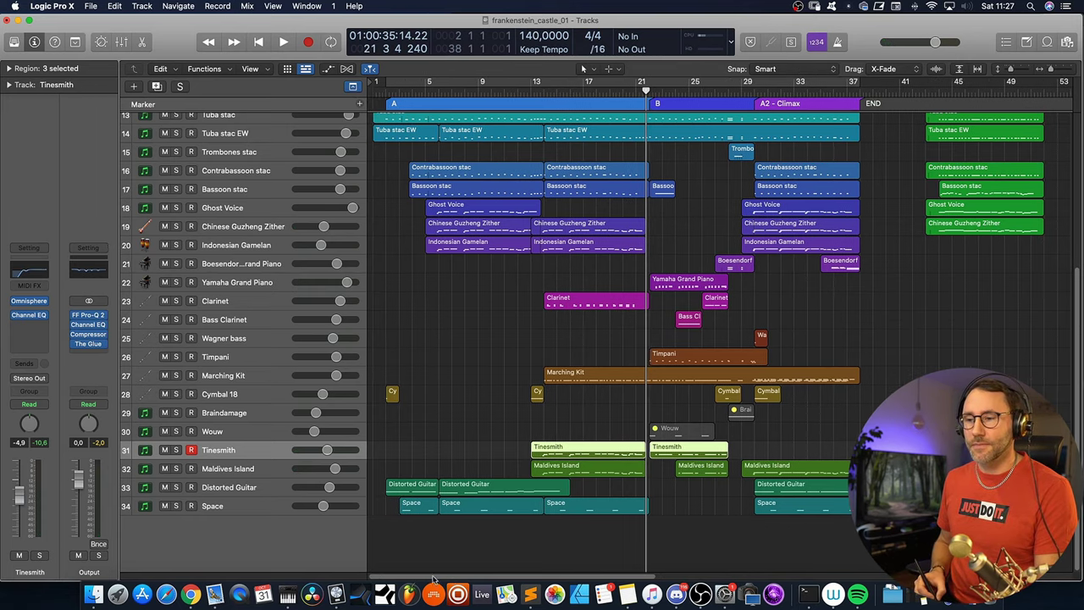
left_click(414, 508)
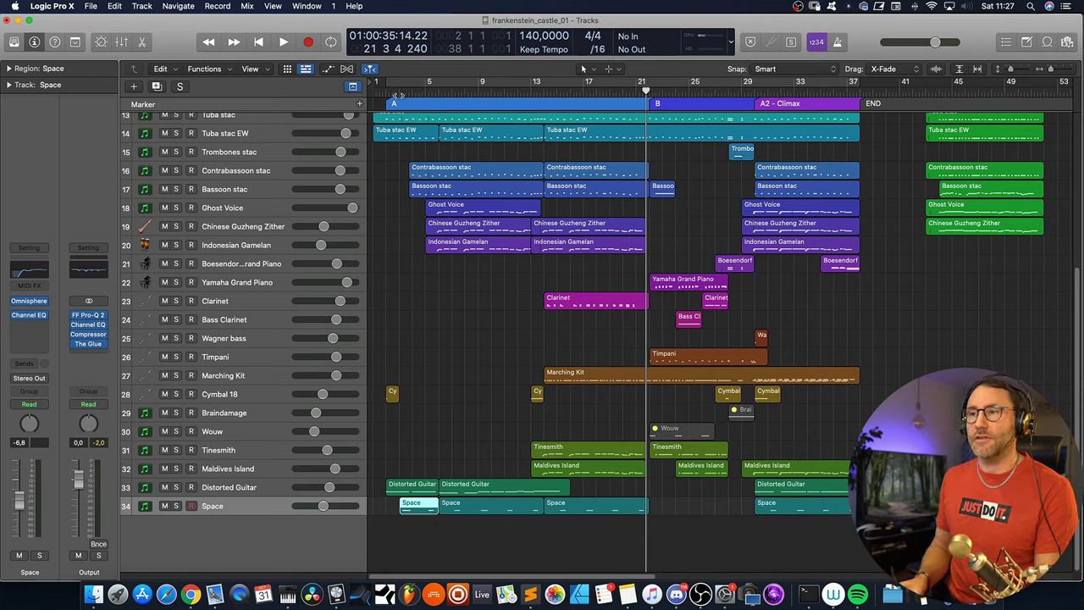
left_click(387, 91)
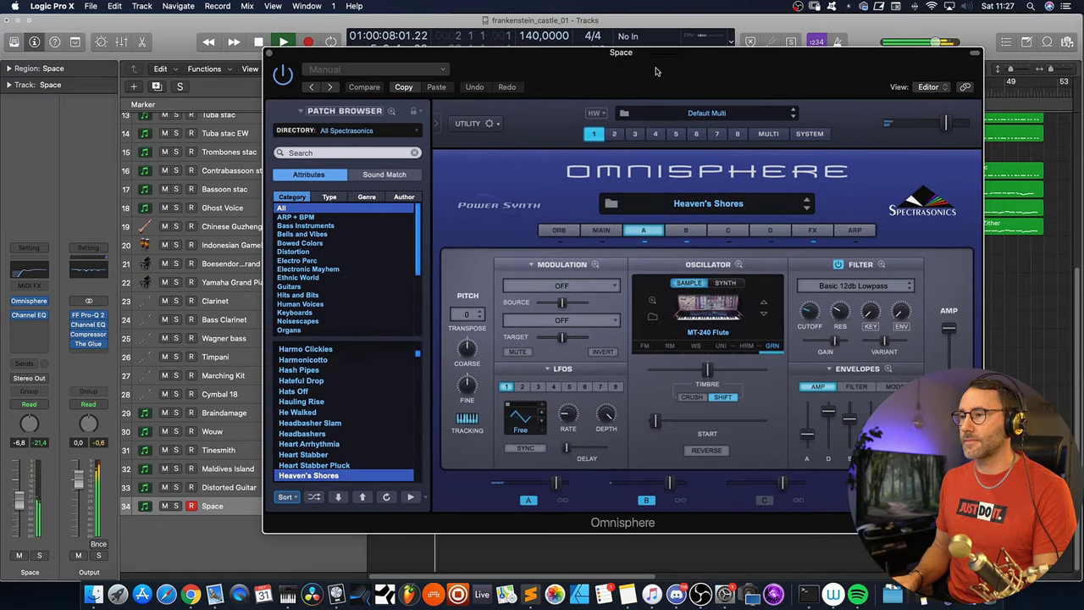
left_click(177, 506)
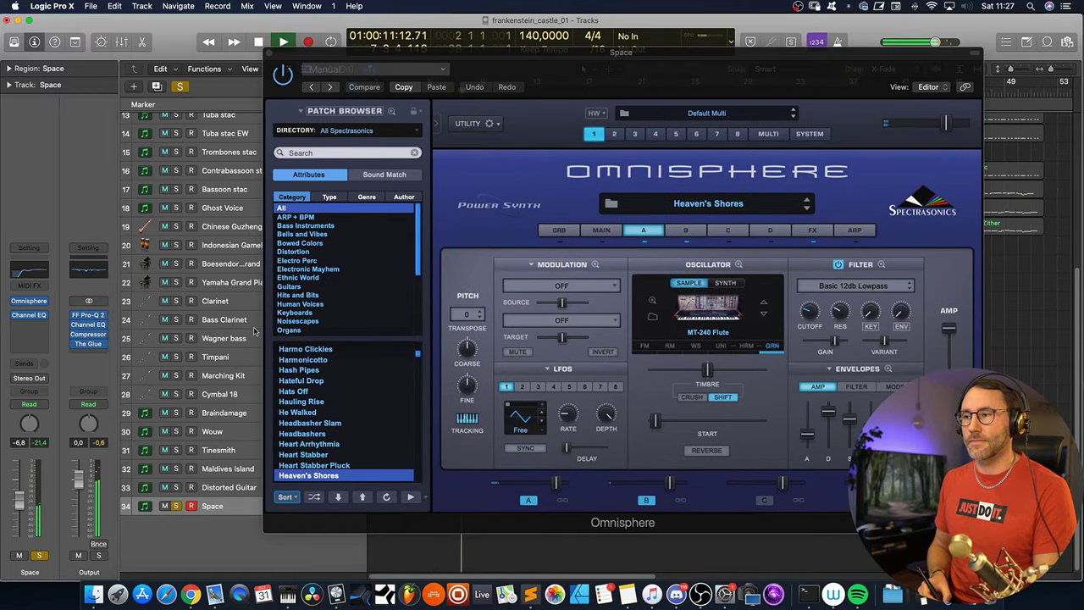
left_click(276, 54)
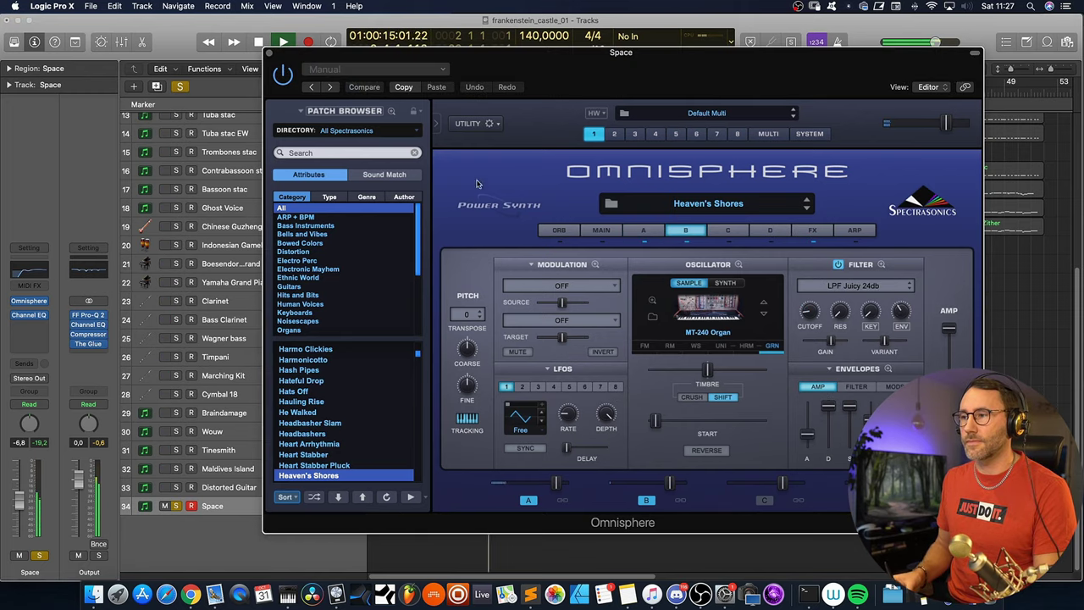
left_click(270, 52)
key("space")
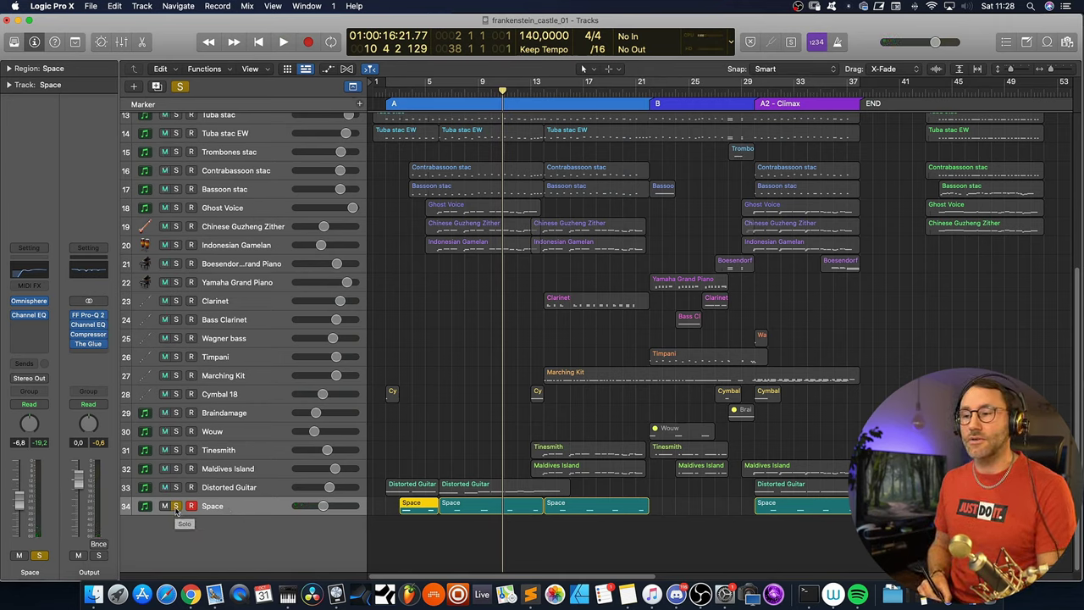
Unsolo the Space track and briefly play from bar 2.
left_click(175, 506)
left_click(388, 88)
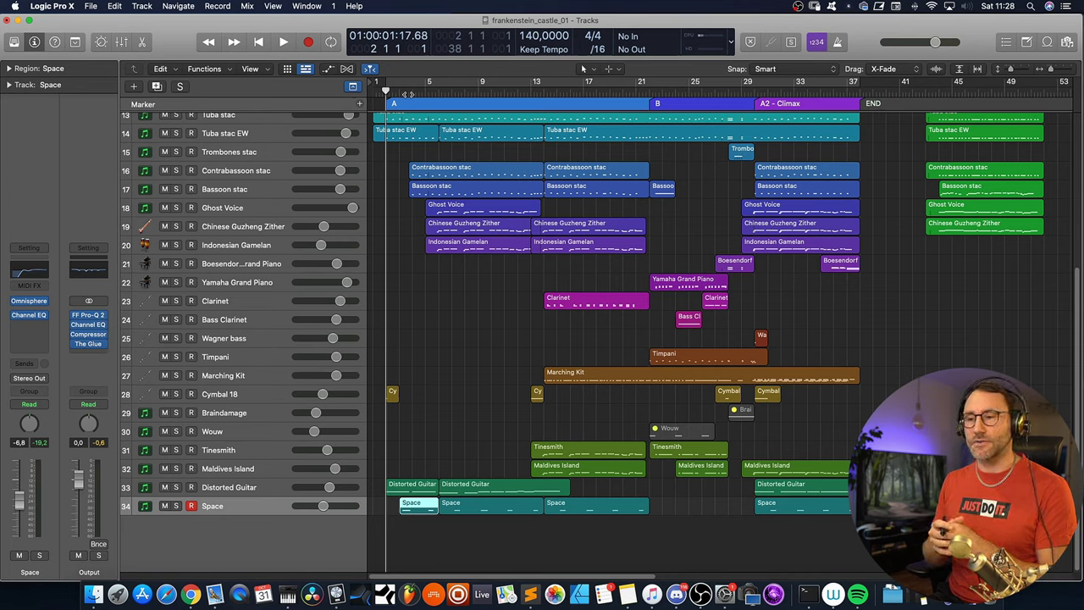
key("space")
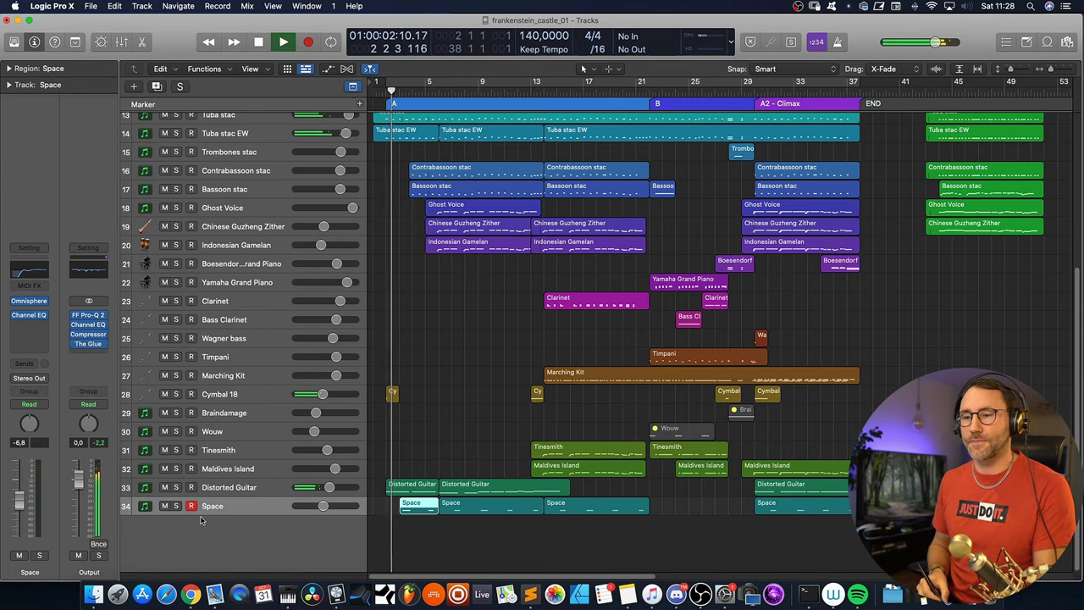
key("space")
Solo Distorted Guitar, play from bar 2 and open its region's notes.
left_click(175, 488)
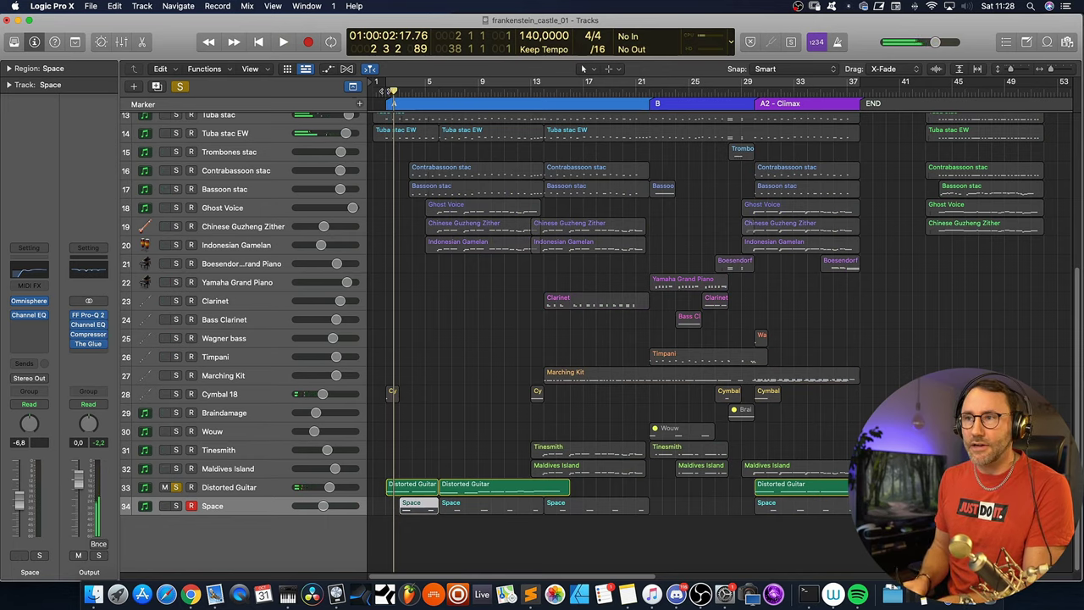
left_click(388, 92)
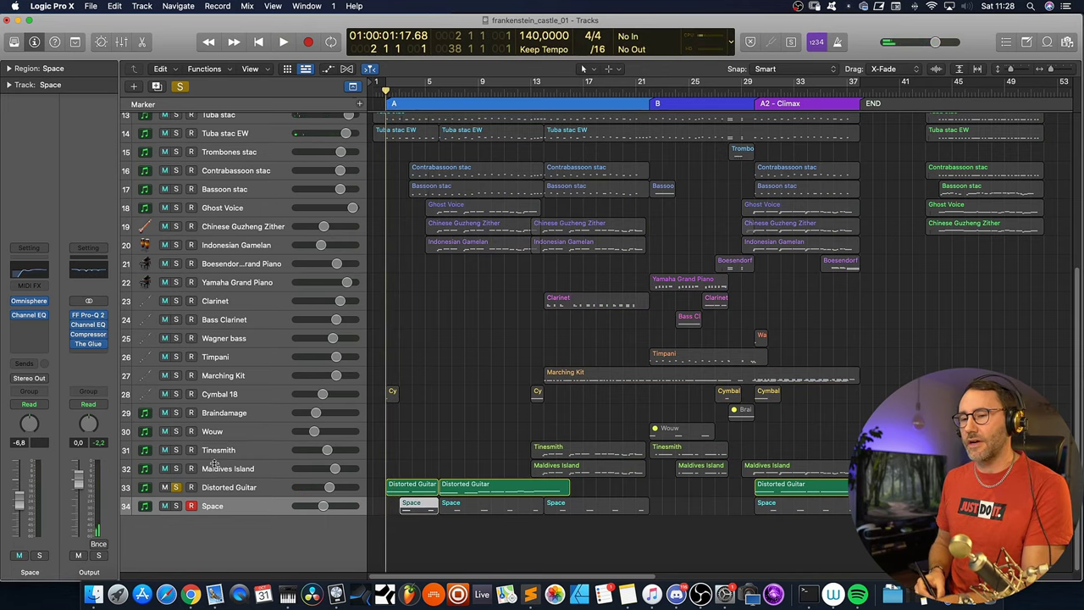
left_click(233, 488)
key("space")
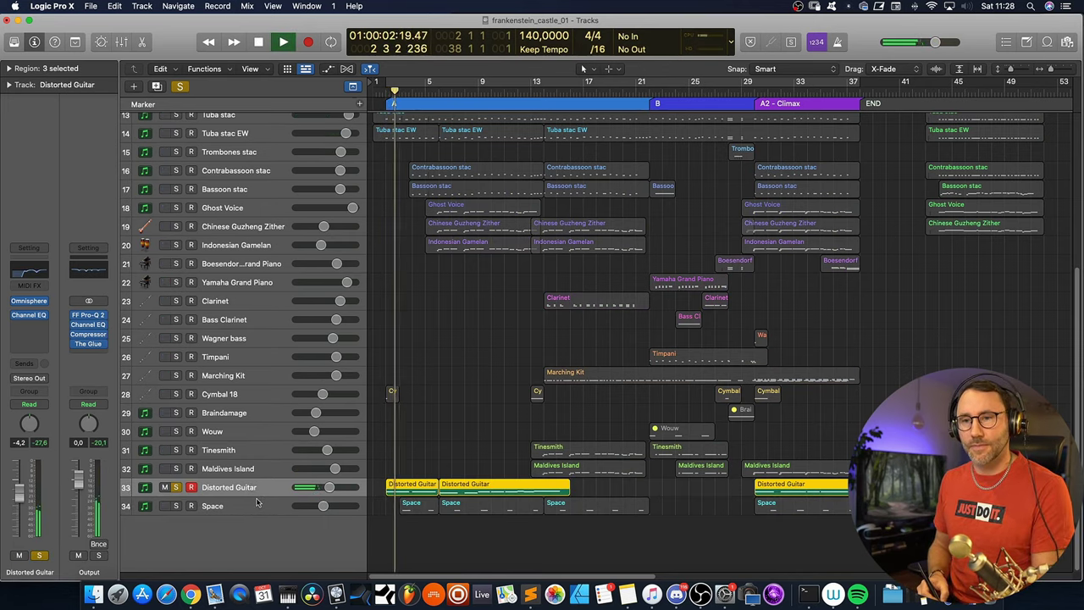
double_click(423, 486)
scroll(504, 575, "right", 10)
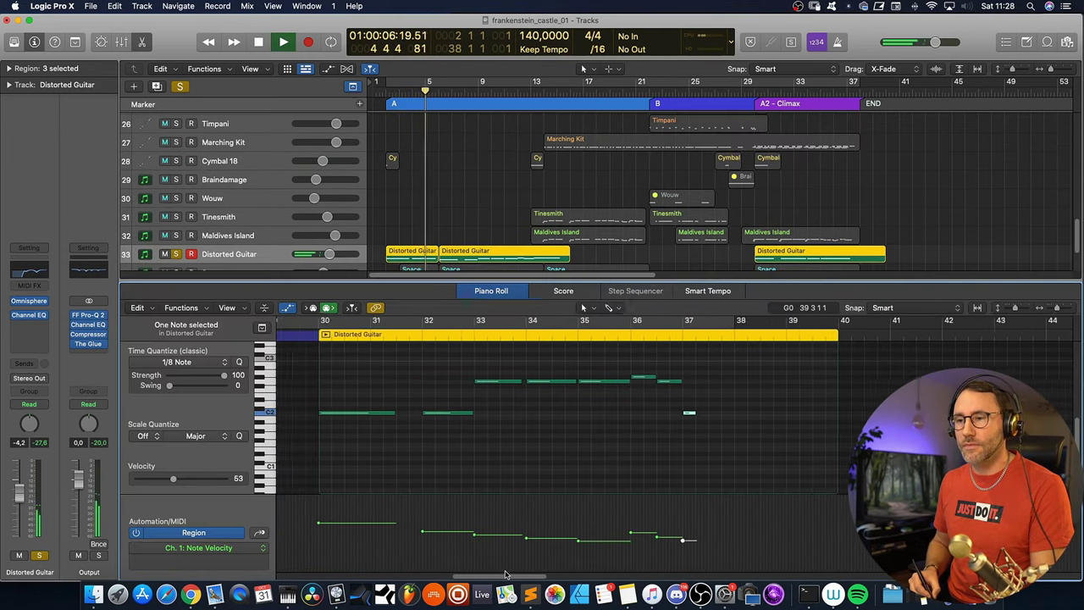
scroll(504, 575, "left", 2)
key("space")
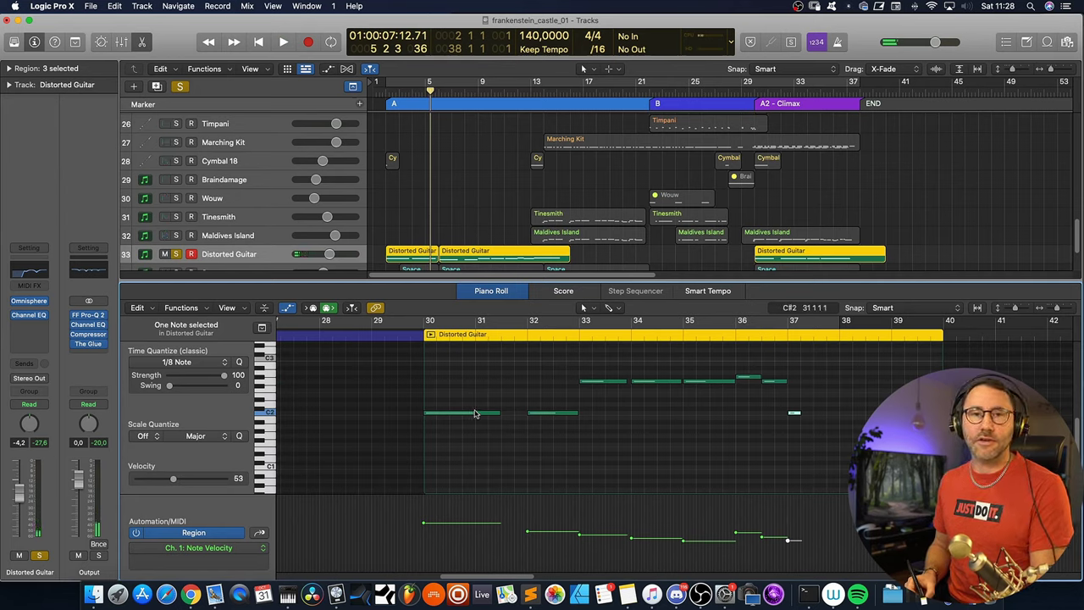
Check the velocities of the Distorted Guitar notes at bars 30, 32, 33, 34 and 35.
left_click(476, 415)
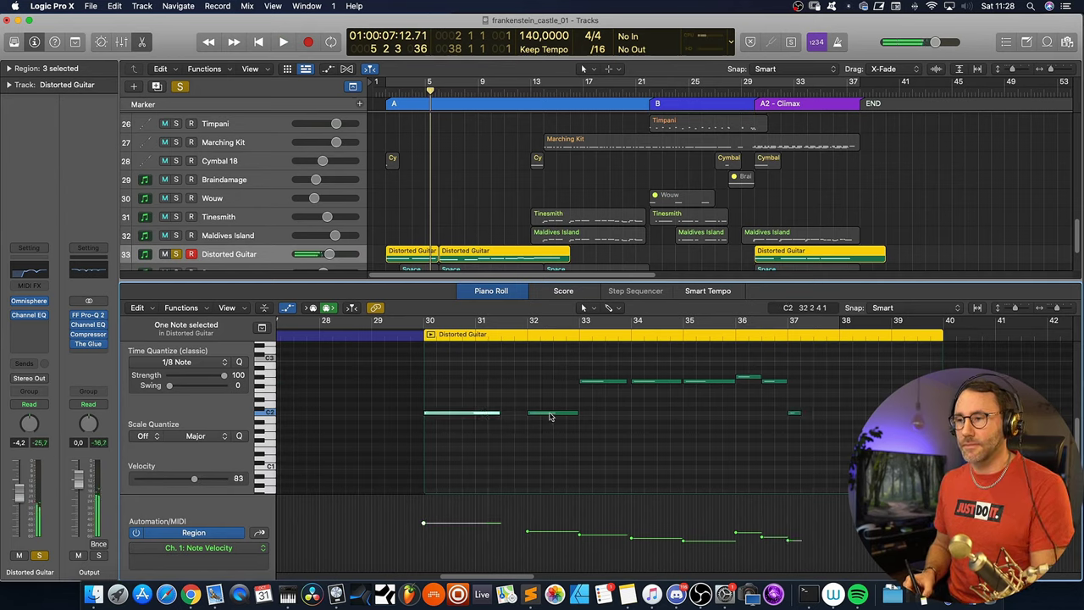
left_click(550, 415)
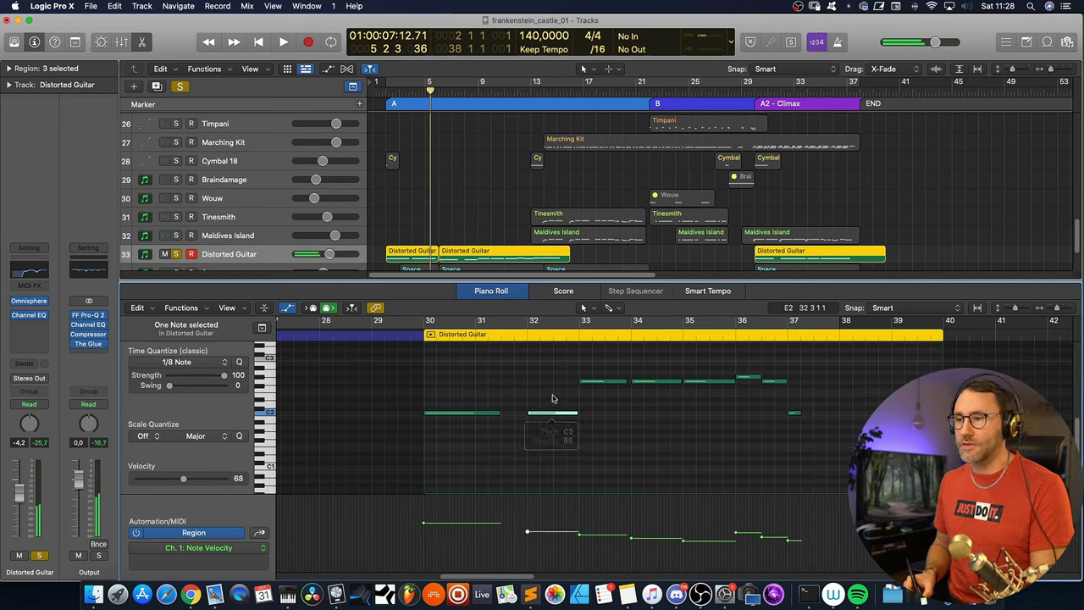
left_click(605, 382)
left_click(657, 381)
left_click(712, 381)
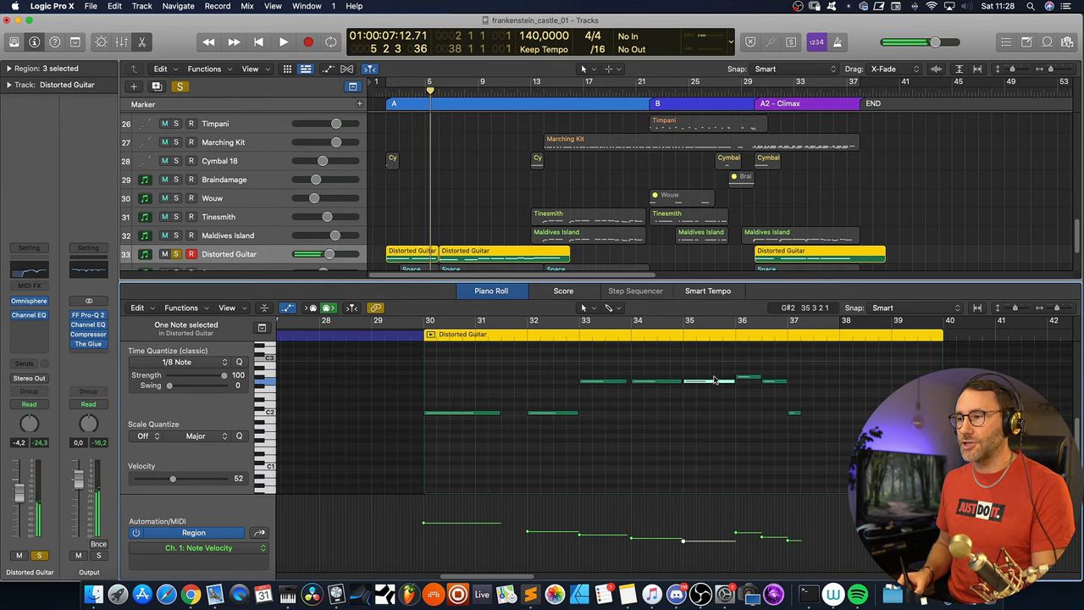
Close the note editor and play the full arrangement with Distorted Guitar unsoloed.
left_click(477, 295)
key("space")
left_click(175, 487)
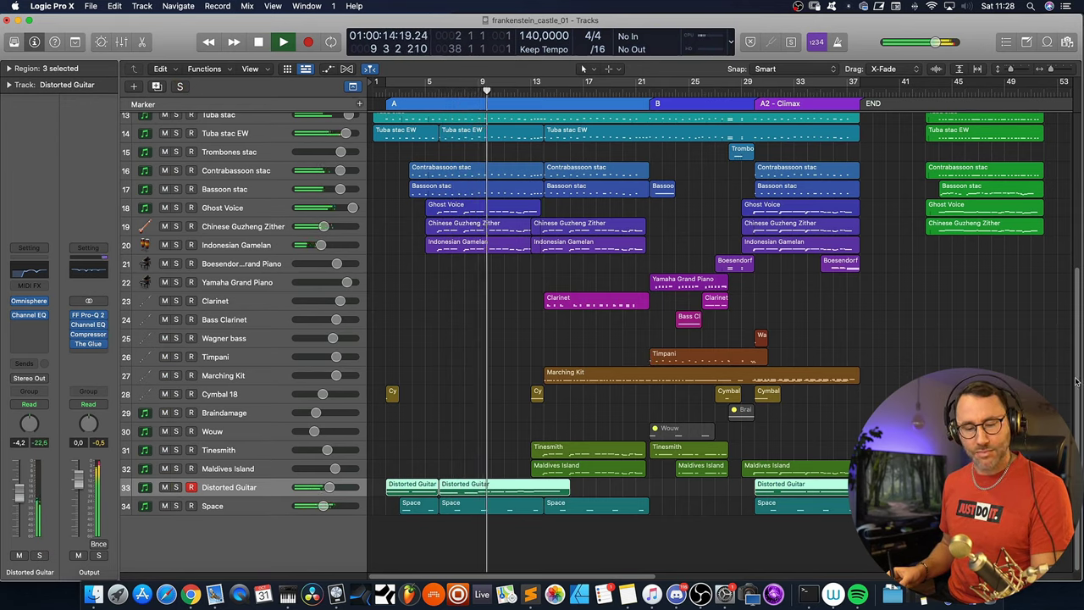
Solo Mandolin Tremolo, set the playhead to bar 12, and open its EastWest Ra player (Mandolin Trm Slw).
left_click_drag(1076, 383, 1082, 219)
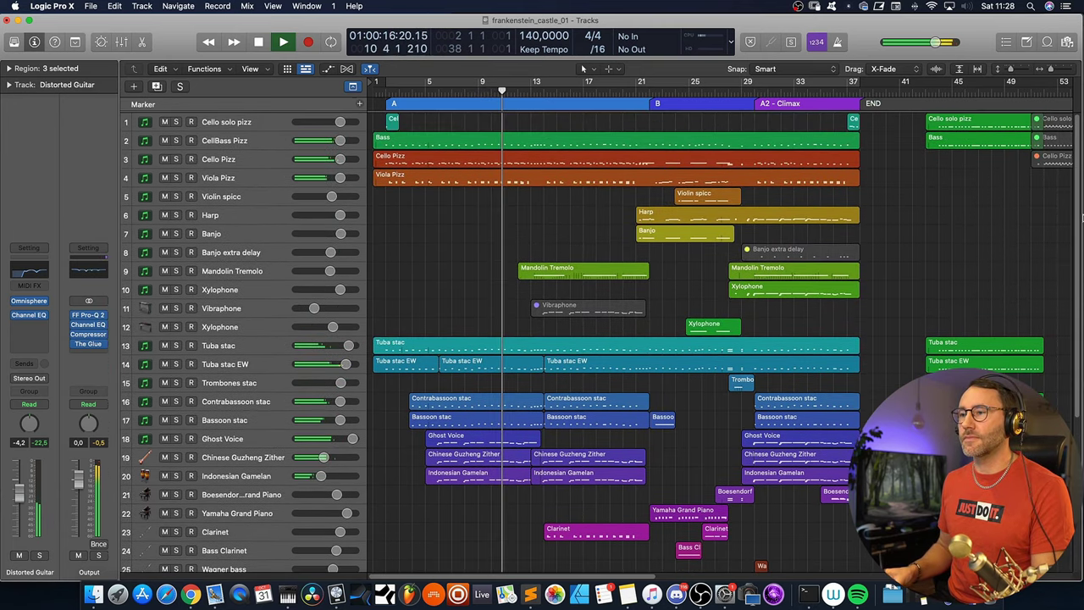
left_click(176, 271)
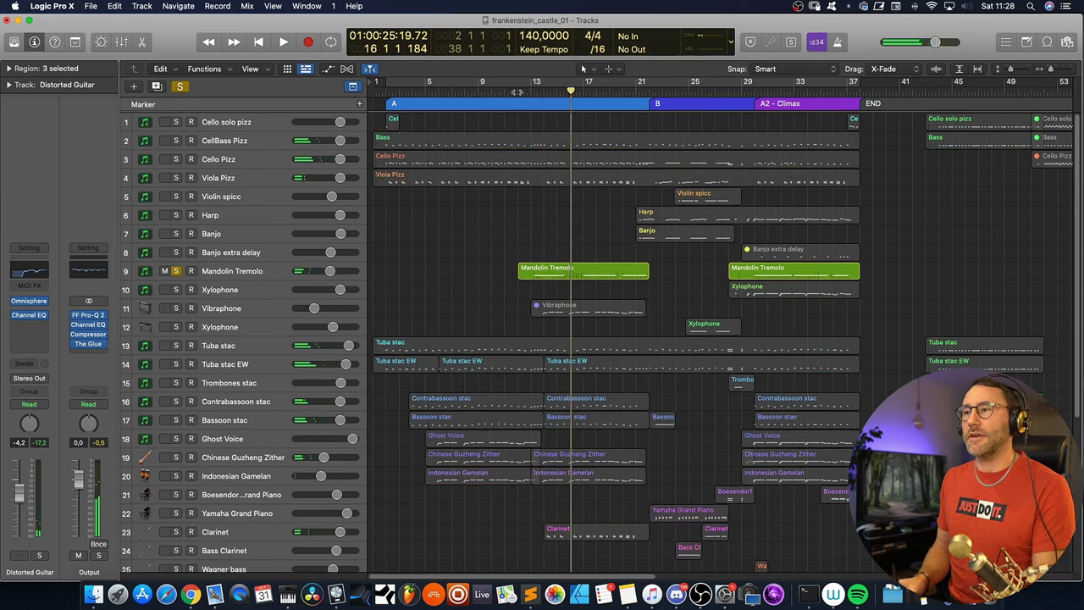
left_click(518, 92)
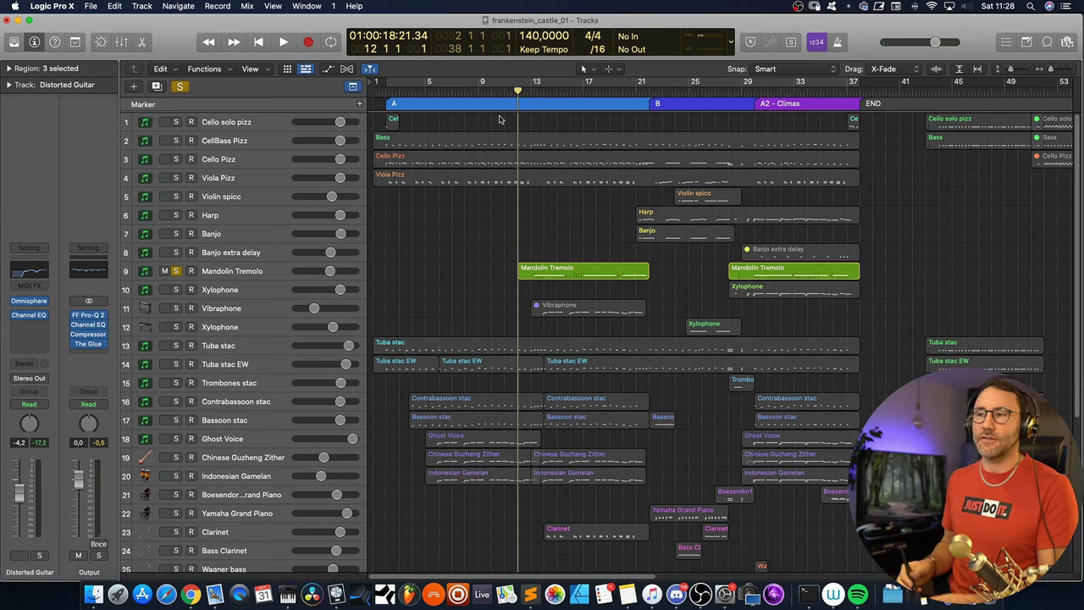
left_click(225, 272)
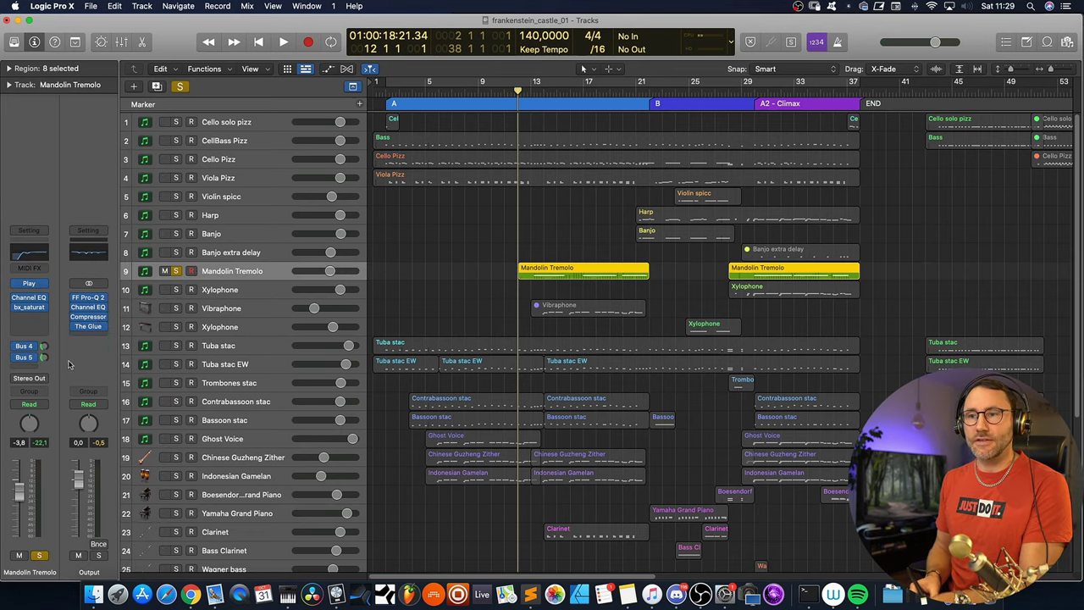
left_click(31, 283)
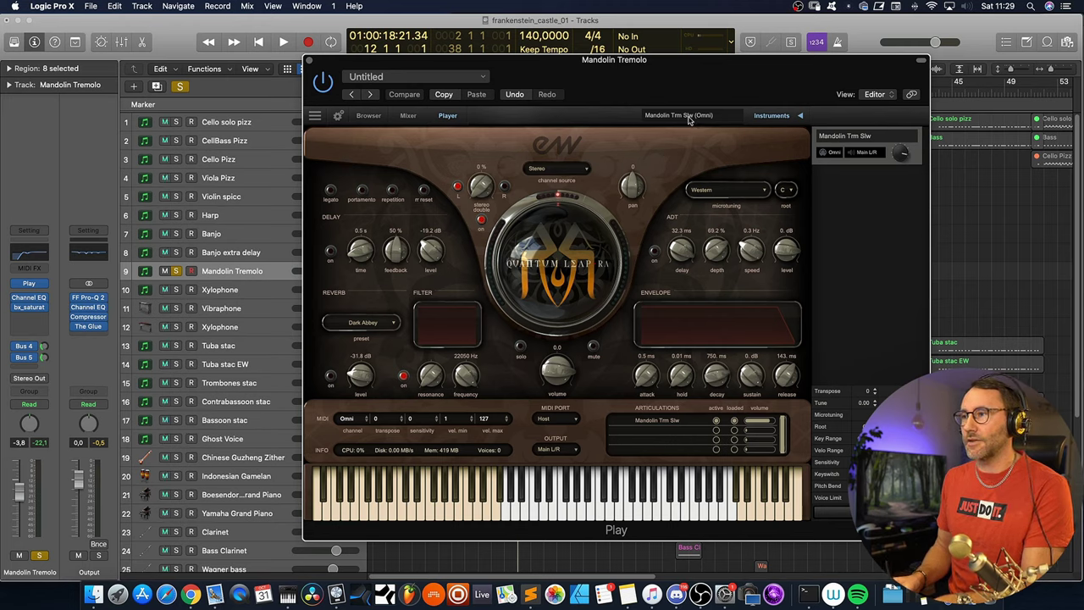
Audition a note on the mandolin player's keyboard.
left_click(596, 515)
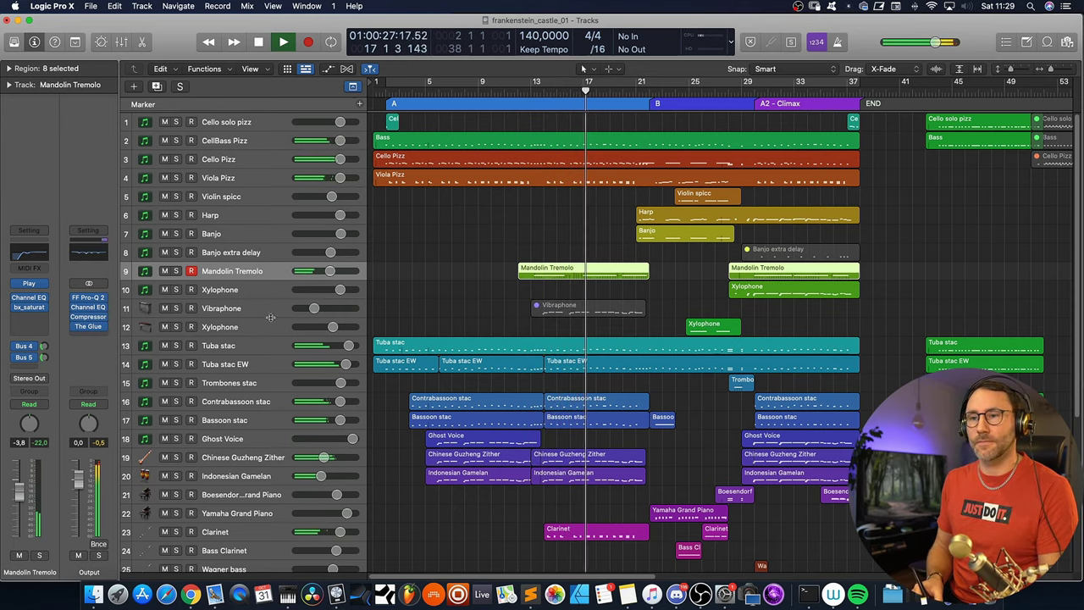
left_click(593, 307)
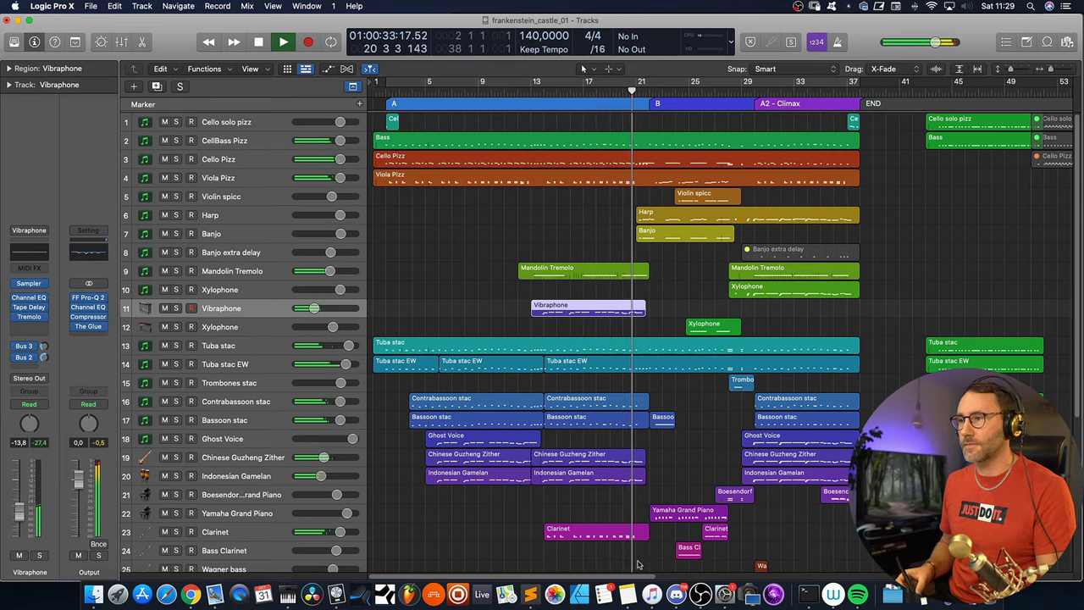
scroll(675, 542, "right", 5)
key("super+s")
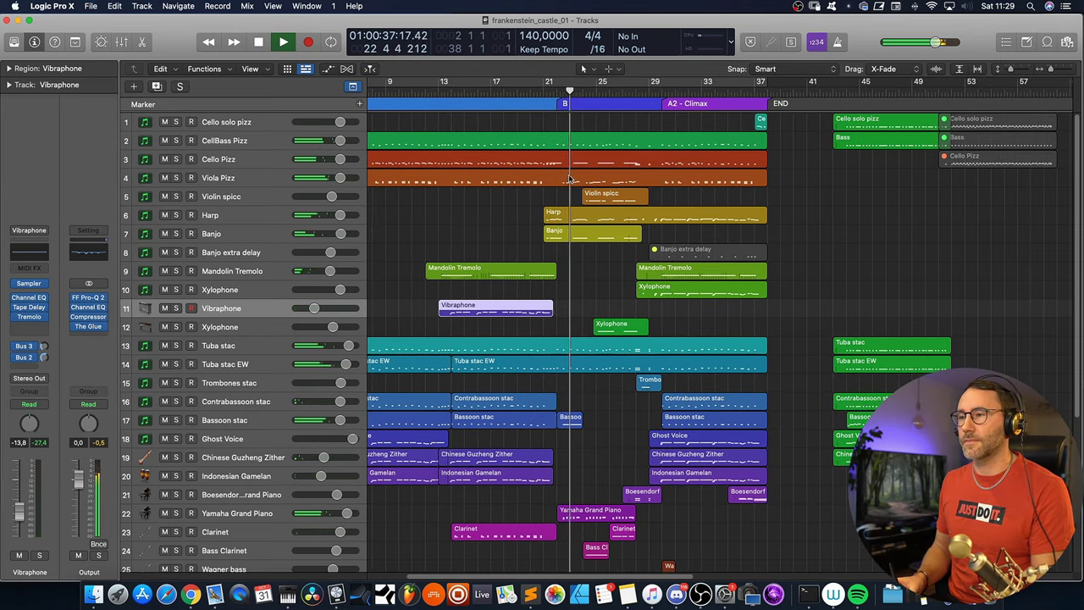
left_click(613, 211)
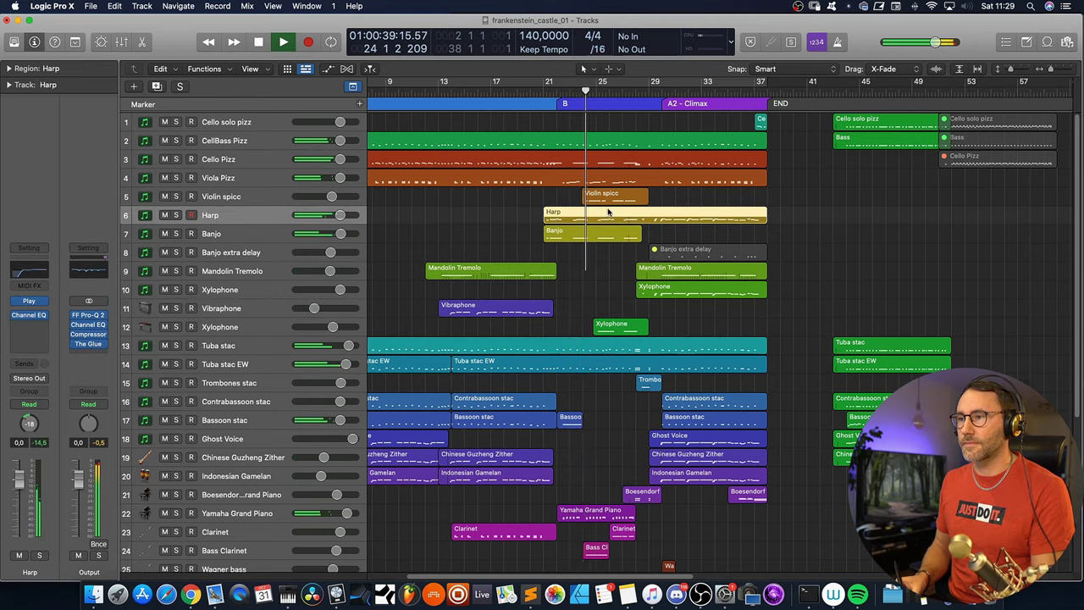
double_click(614, 211)
left_click(613, 178, "shift")
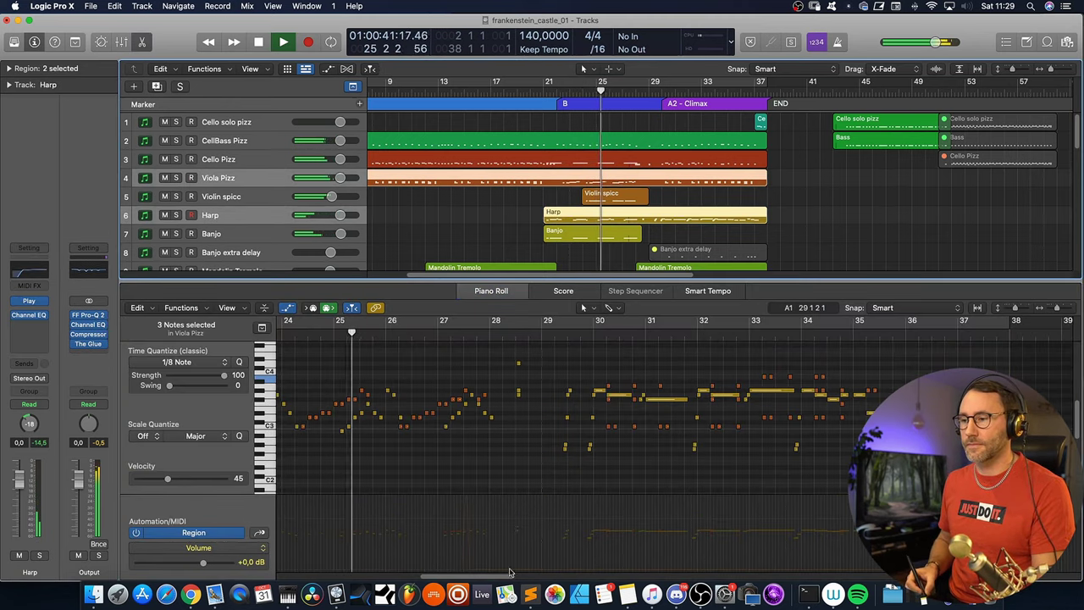
left_click_drag(502, 575, 474, 569)
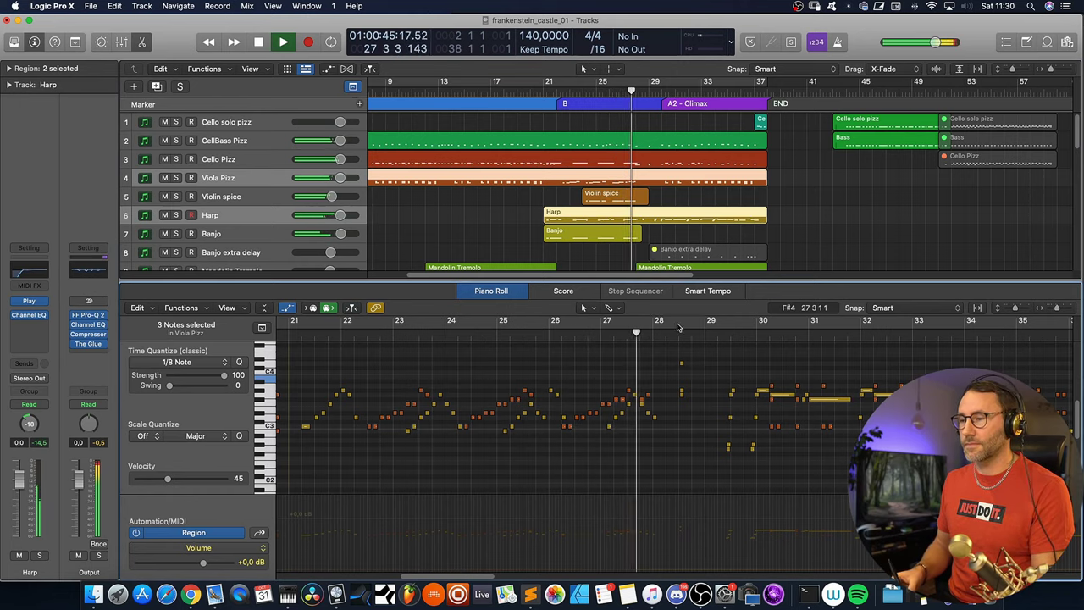
left_click(509, 293)
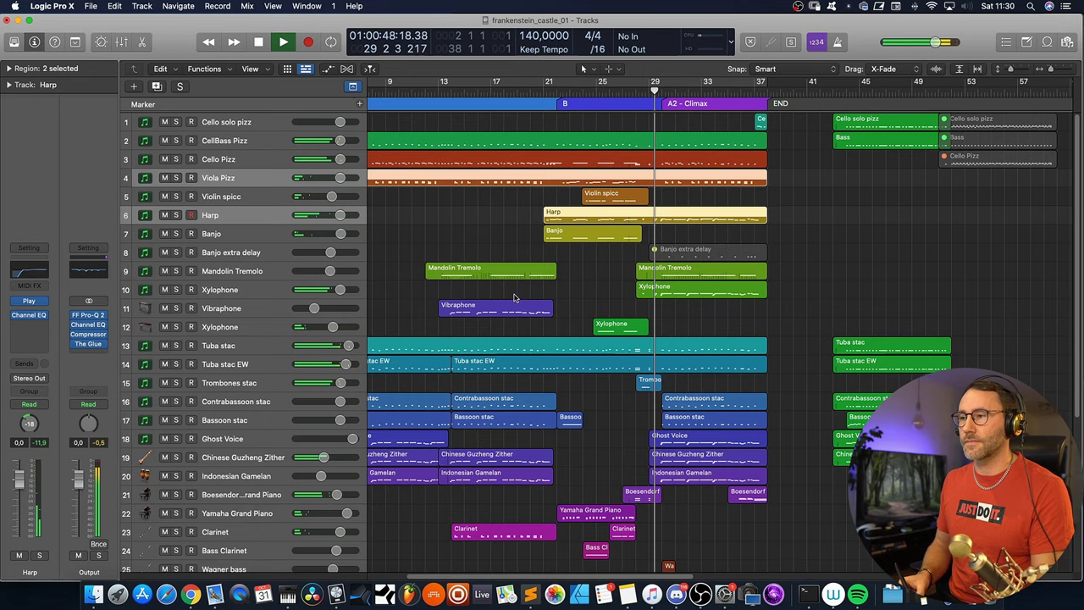
left_click(543, 91)
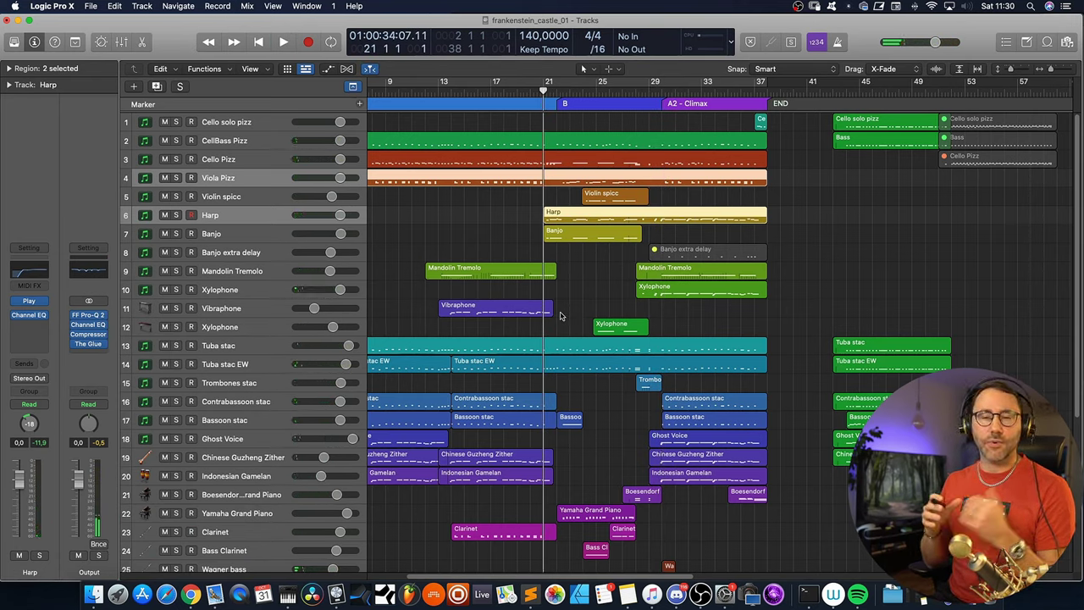
Play section B from bar 21 while scrolling the tracks, then stop near bar 24.
key("space")
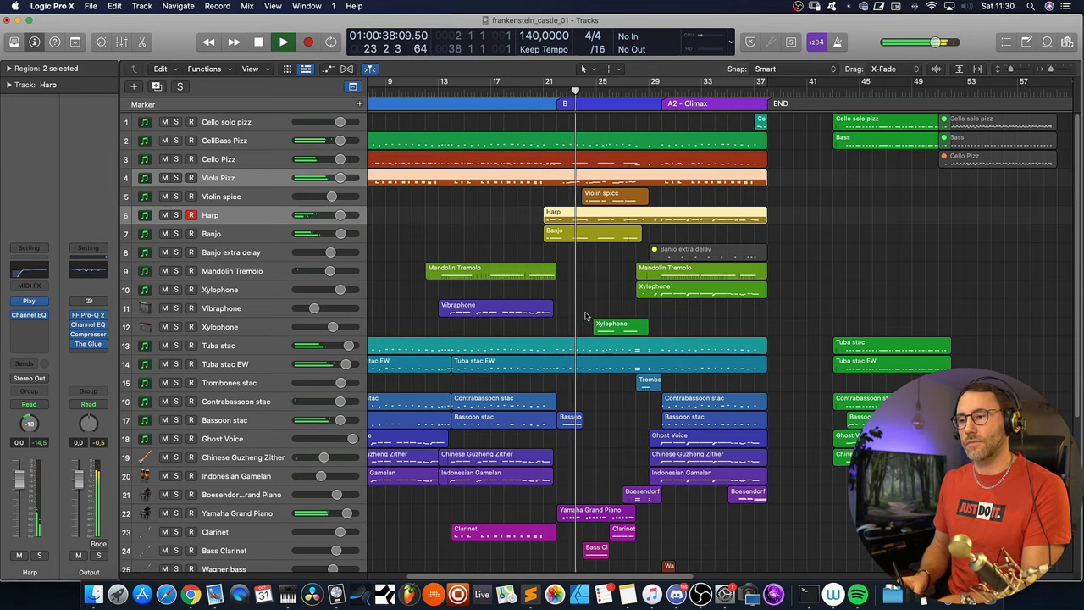
left_click_drag(1080, 301, 1078, 450)
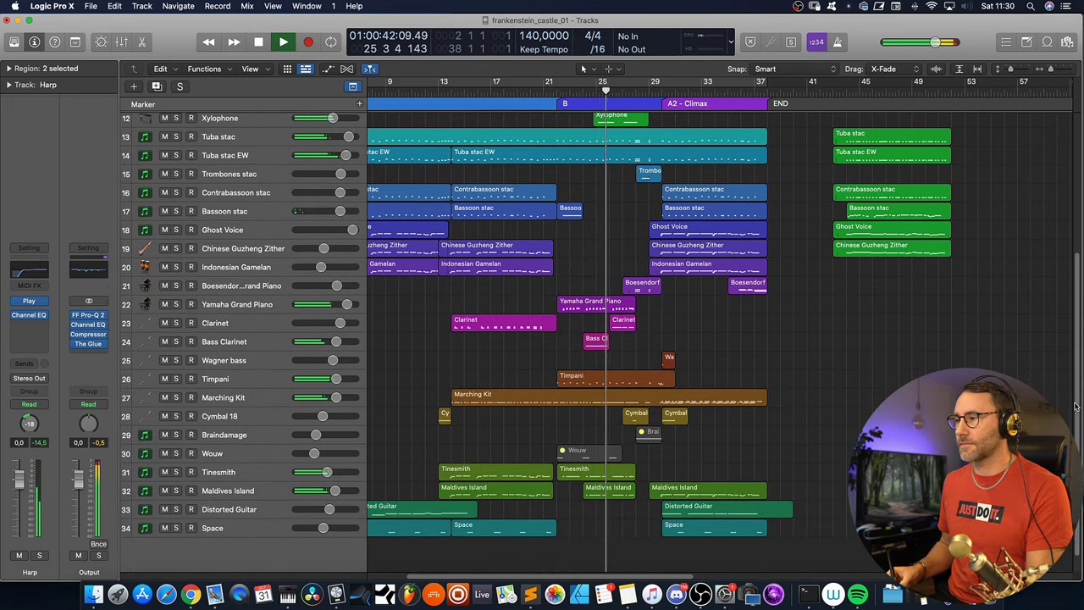
scroll(599, 313, "up", 15)
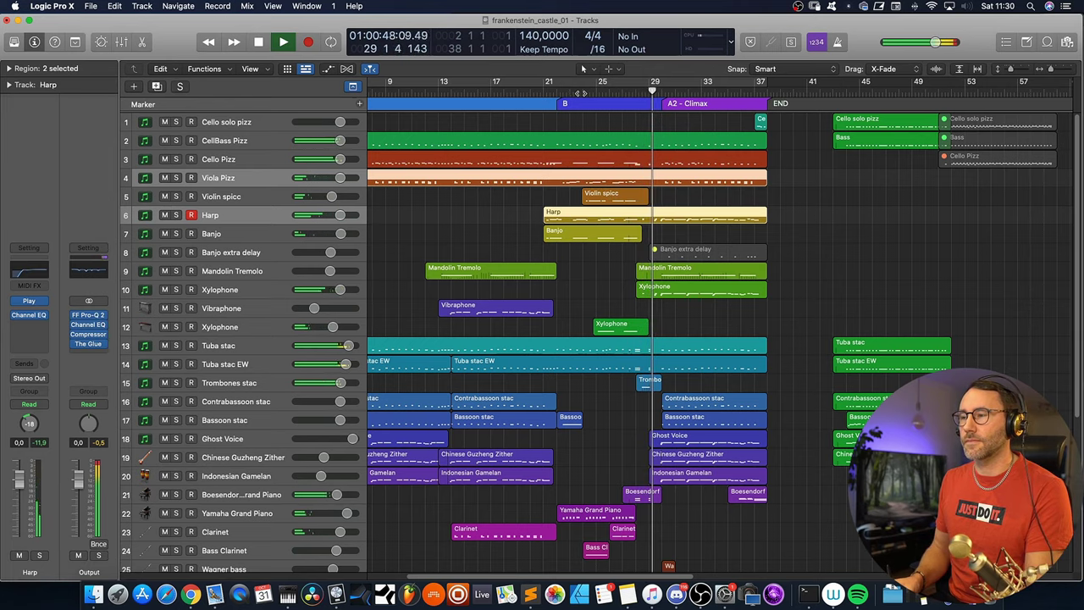
left_click(583, 92)
Open the Violin spicc region in the Piano Roll, zoomed in on bars 23–27.
left_click(244, 200)
key("p")
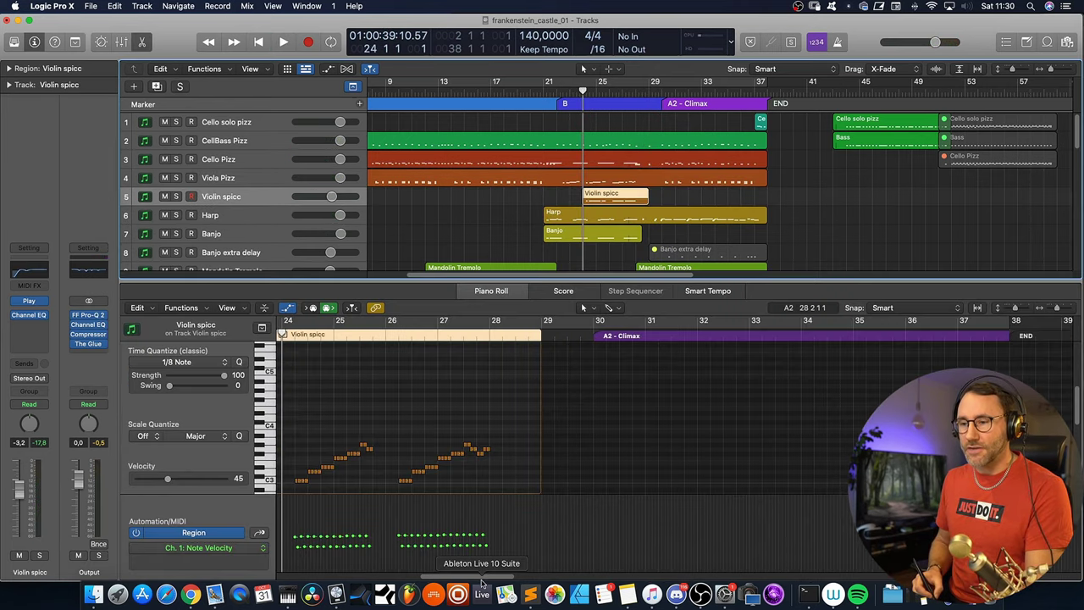
left_click_drag(1059, 309, 1064, 311)
scroll(434, 576, "right", 5)
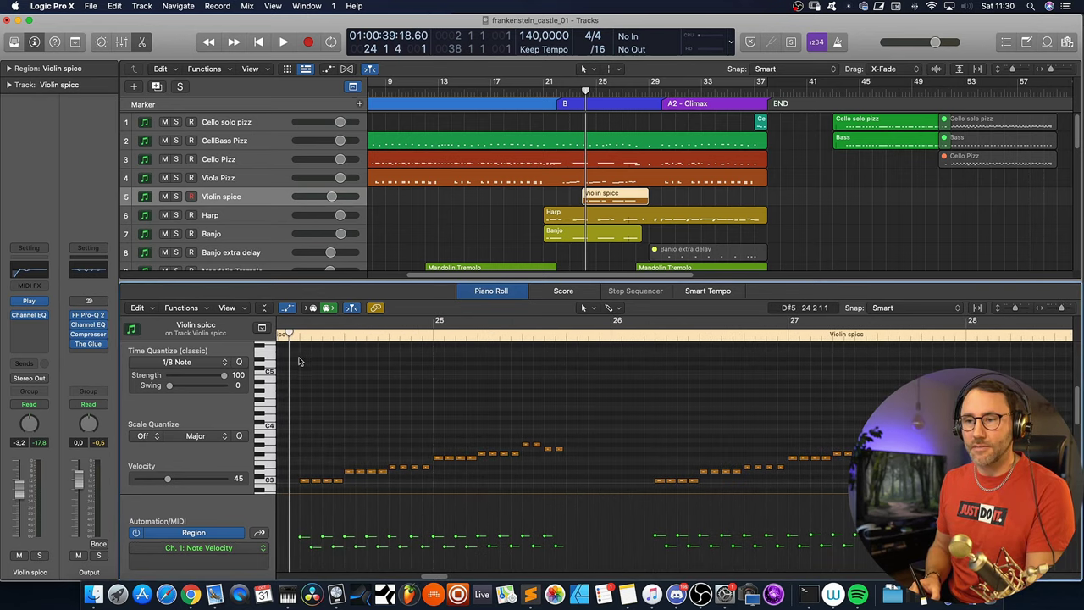
Solo Violin spicc and play its rising run in the note editor.
key("space")
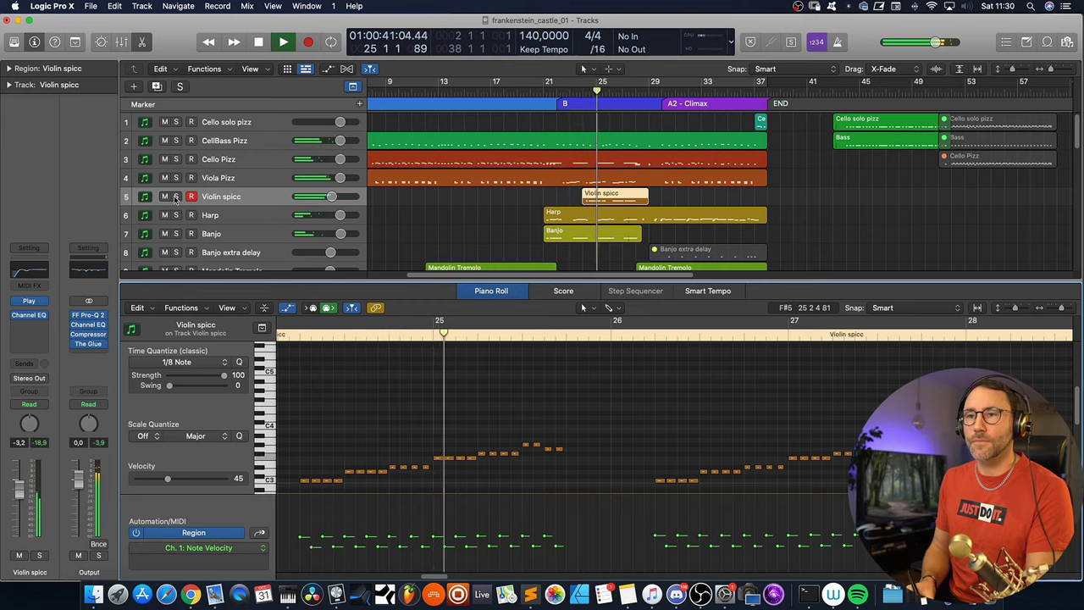
key("s")
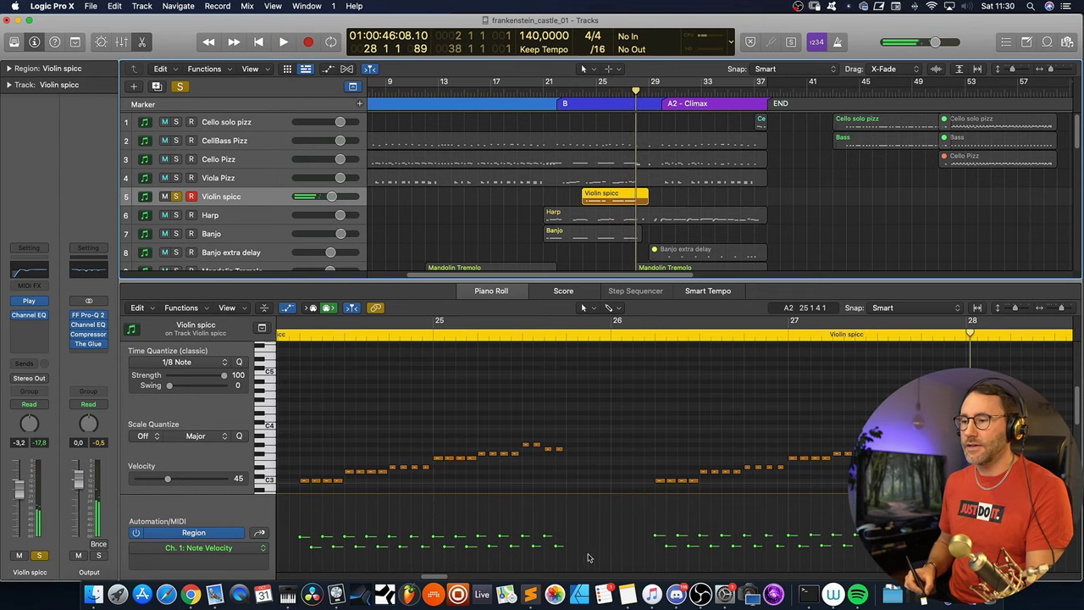
left_click(1067, 363)
scroll(1068, 362, "left", 3)
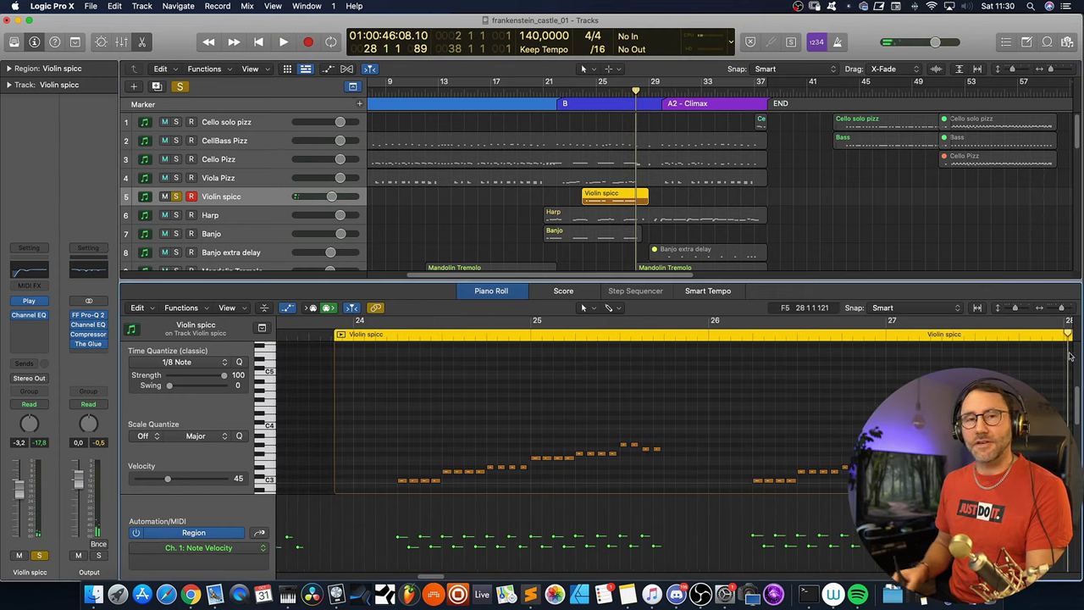
scroll(348, 472, "down", 2)
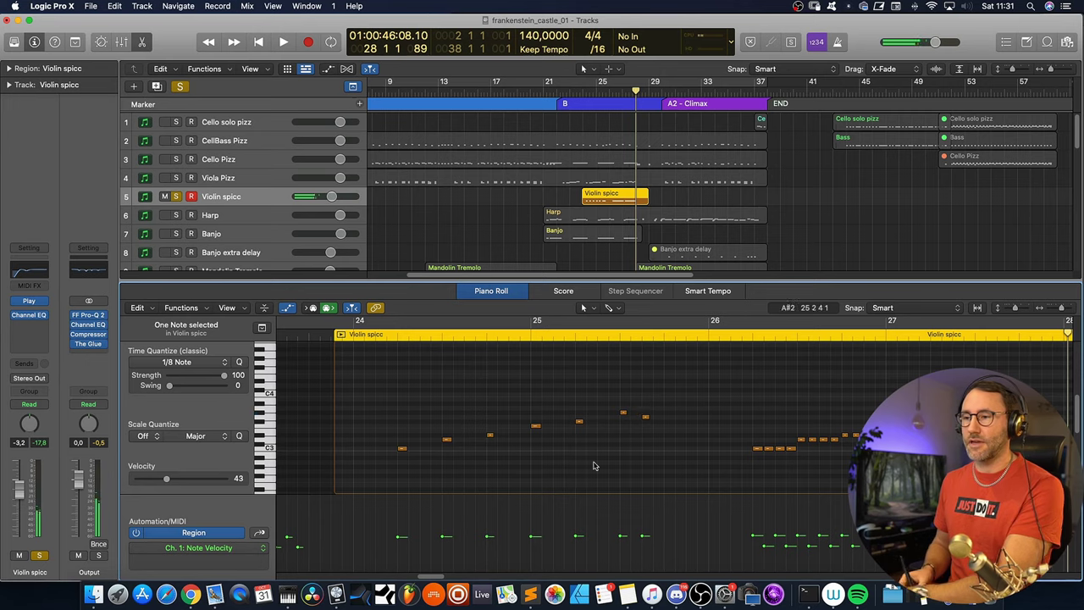
Replay the run from bar 24, copy its seven notes slightly later, and nudge G#3 earlier.
left_click(376, 332)
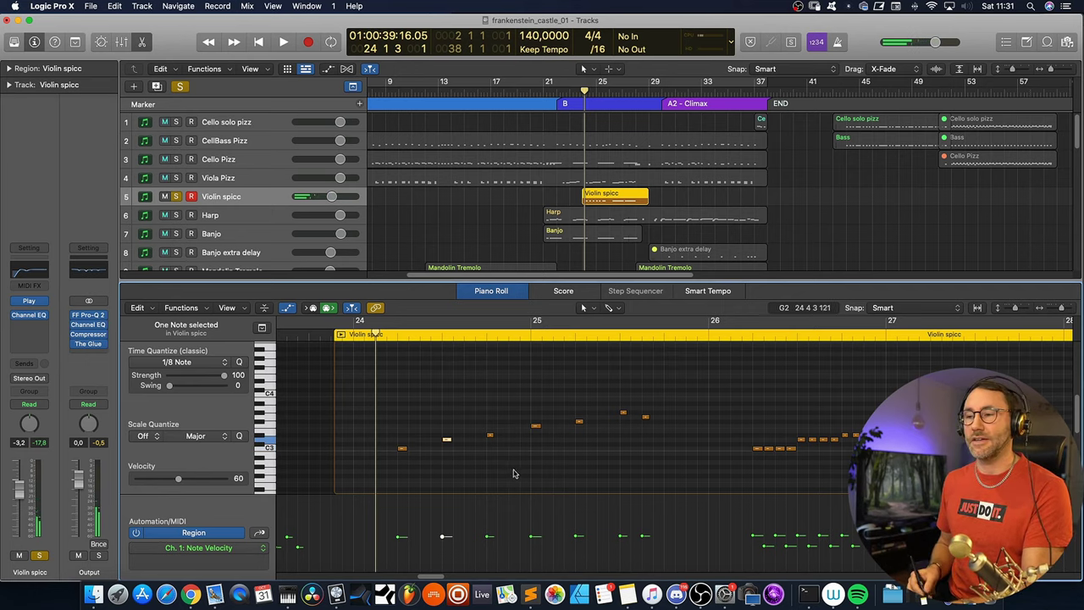
key("space")
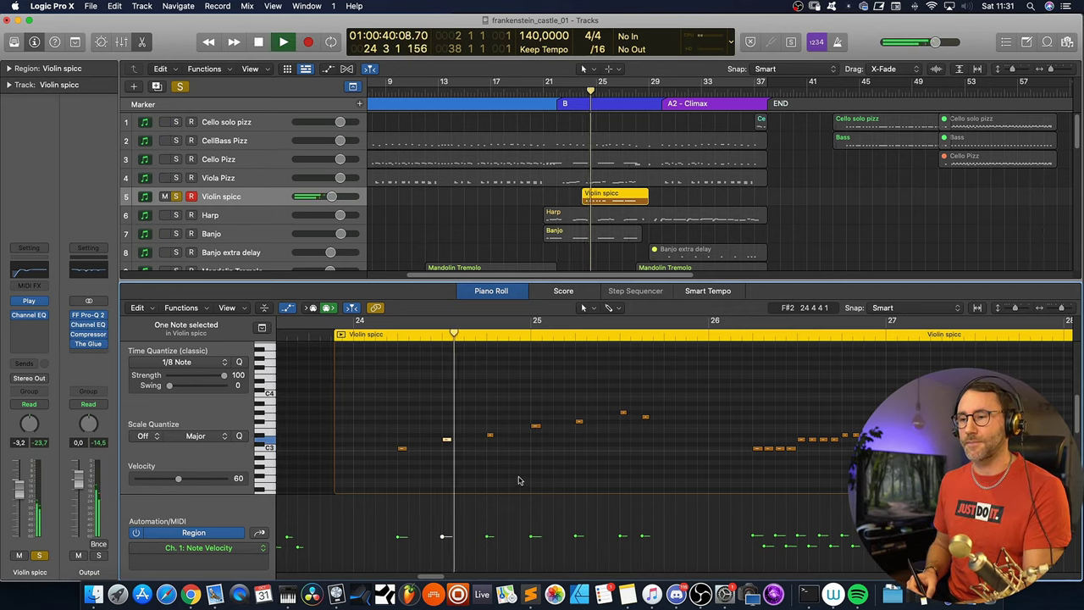
key("space")
left_click_drag(660, 468, 388, 395)
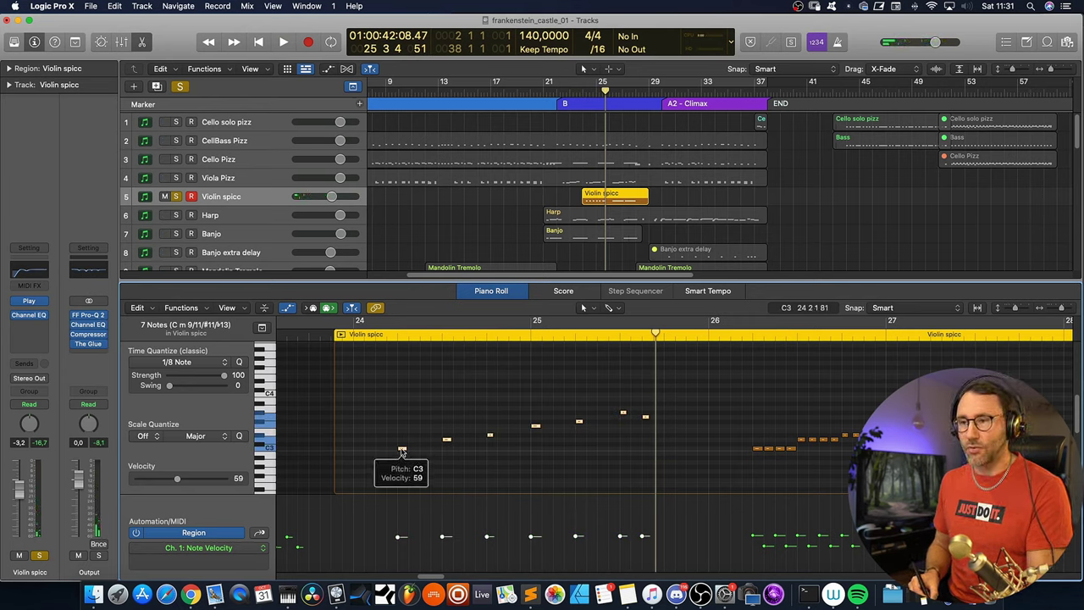
left_click_drag(403, 450, 425, 451)
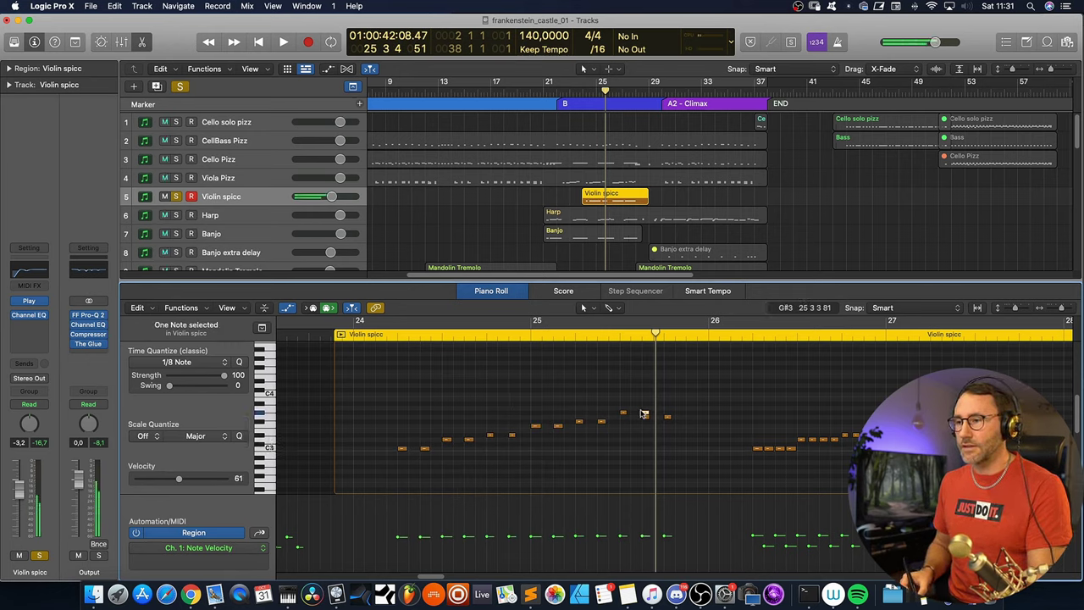
left_click(644, 413)
left_click_drag(644, 414, 629, 413)
Duplicate the ten-note run one step right at velocity 38, replay it, and close the editor.
left_click_drag(610, 469, 399, 400)
left_click_drag(402, 452, 414, 452)
left_click_drag(410, 539, 409, 546)
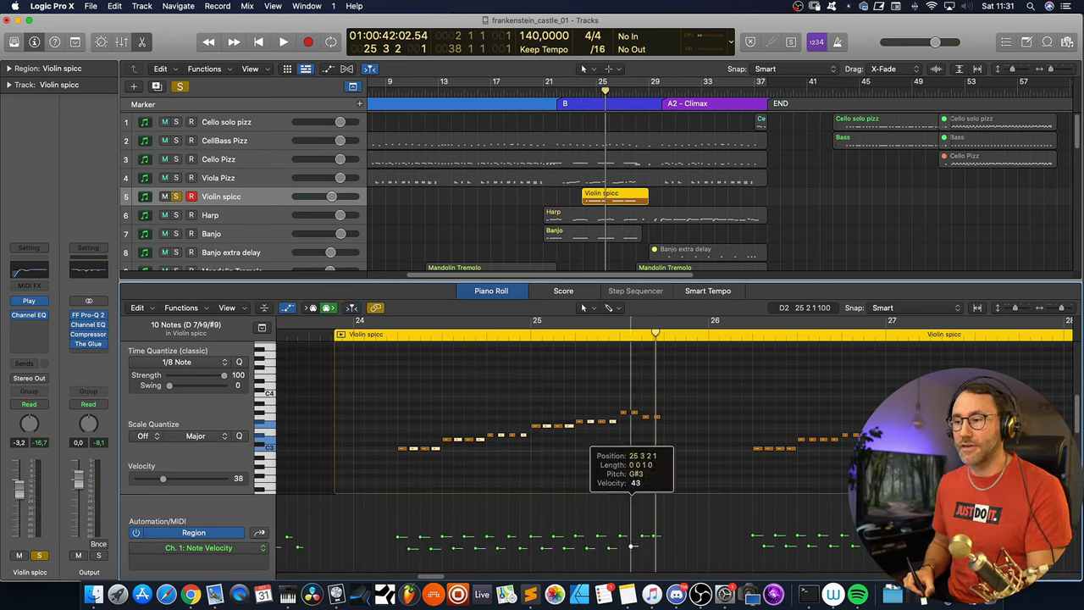
left_click(396, 334)
key("space")
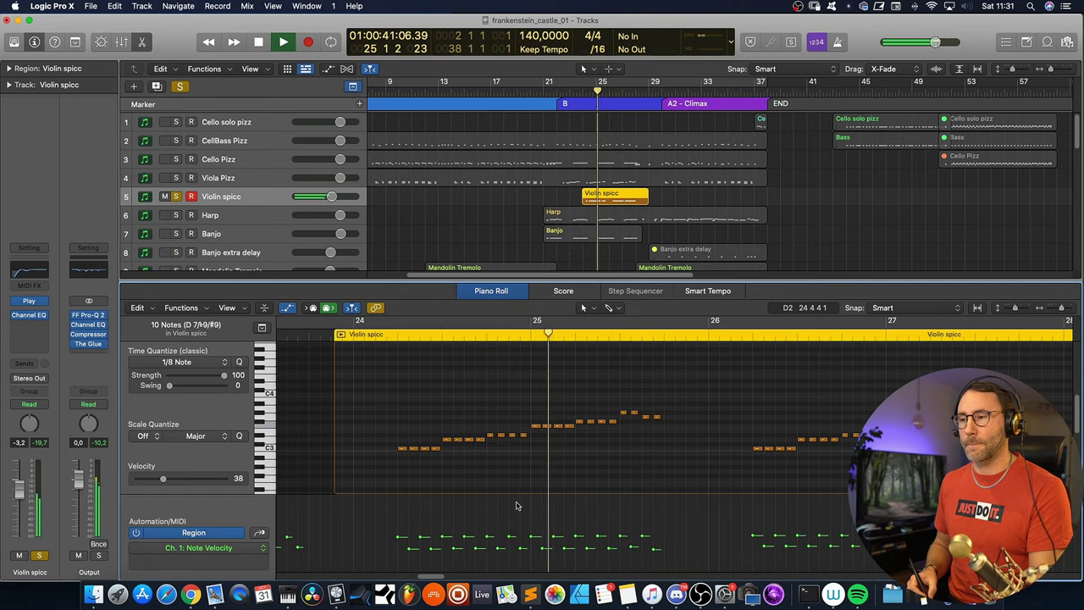
key("space")
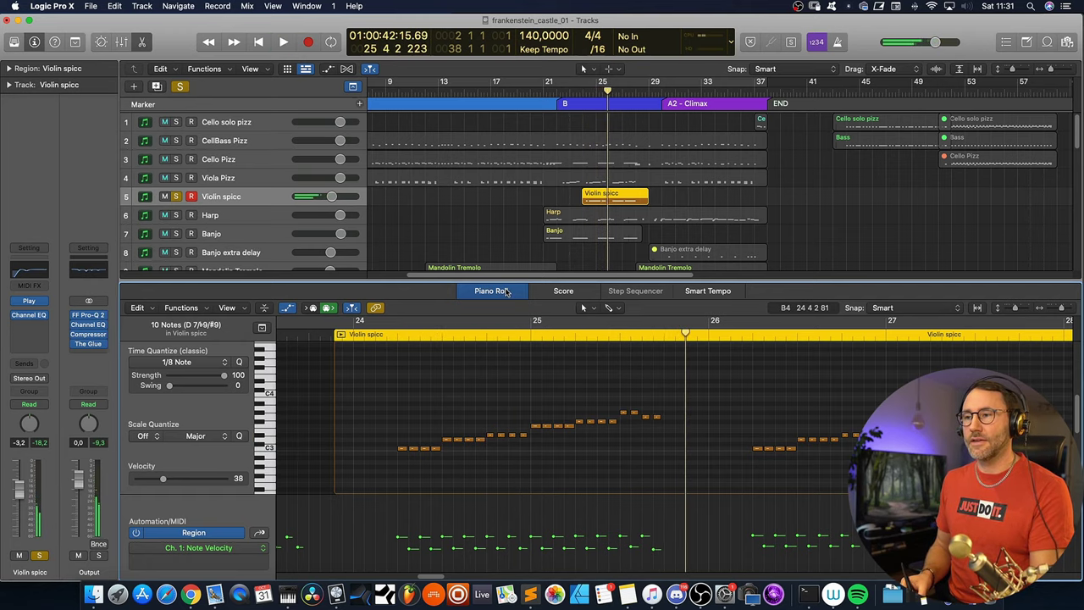
left_click(507, 291)
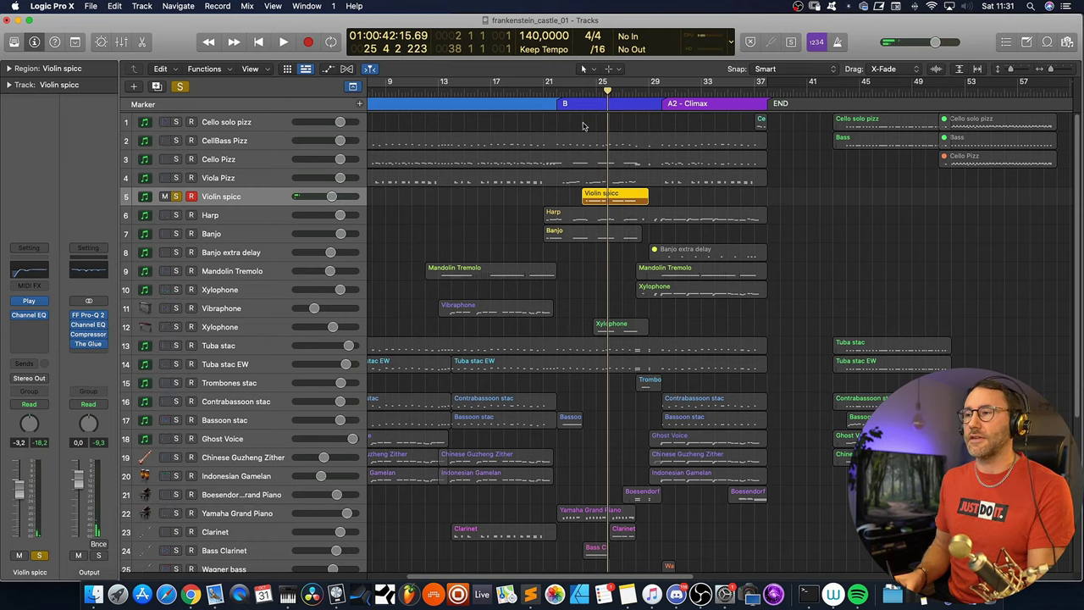
Set the playhead to bar 21, unsolo Violin spicc, and select the Banjo track.
left_click(559, 93)
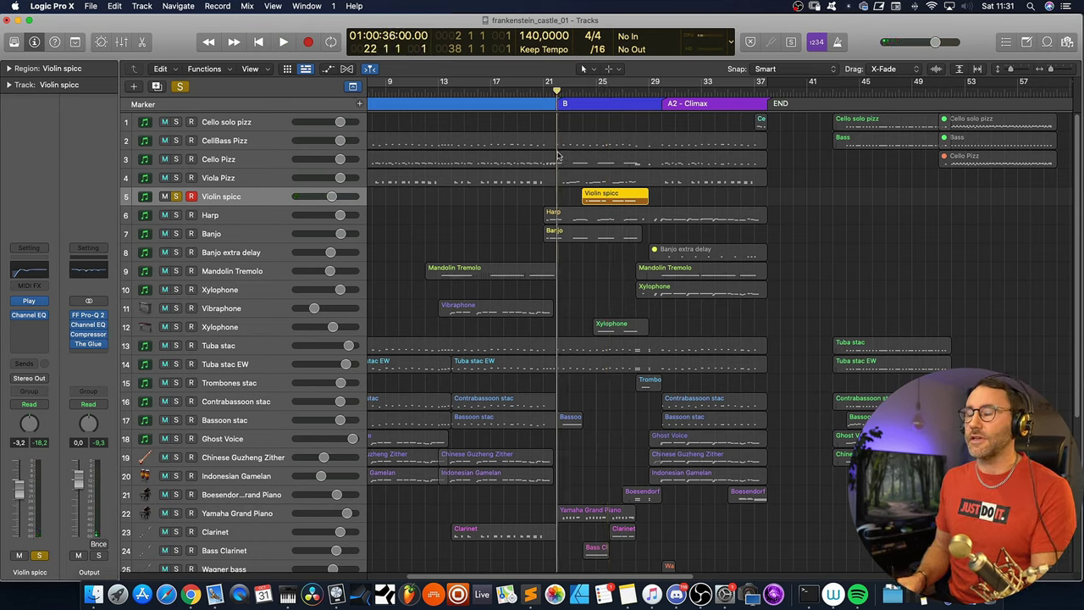
left_click(176, 196)
left_click(227, 217)
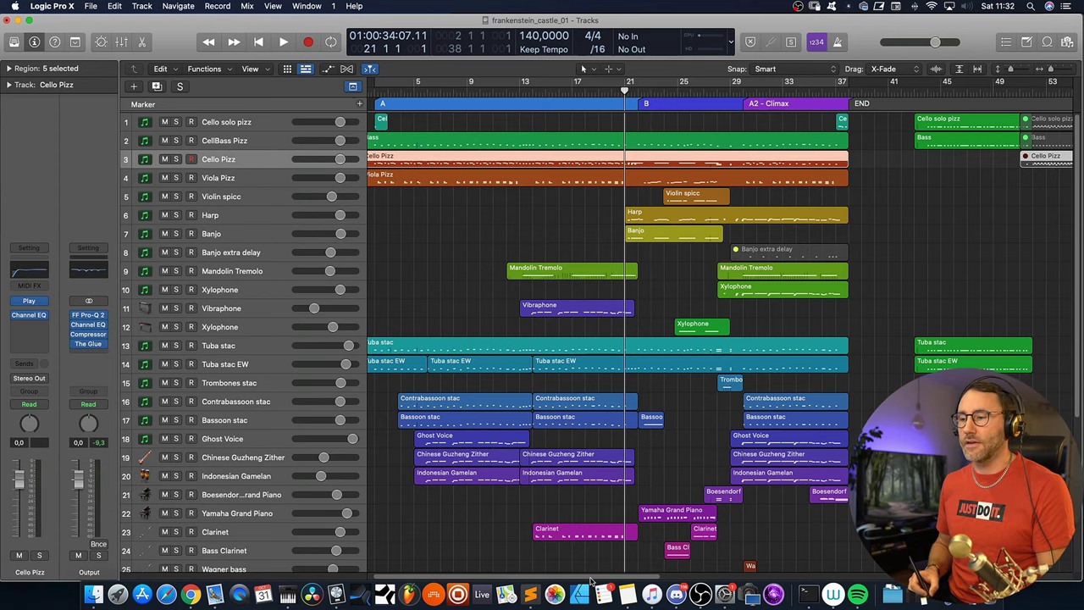
scroll(596, 401, "left", 2)
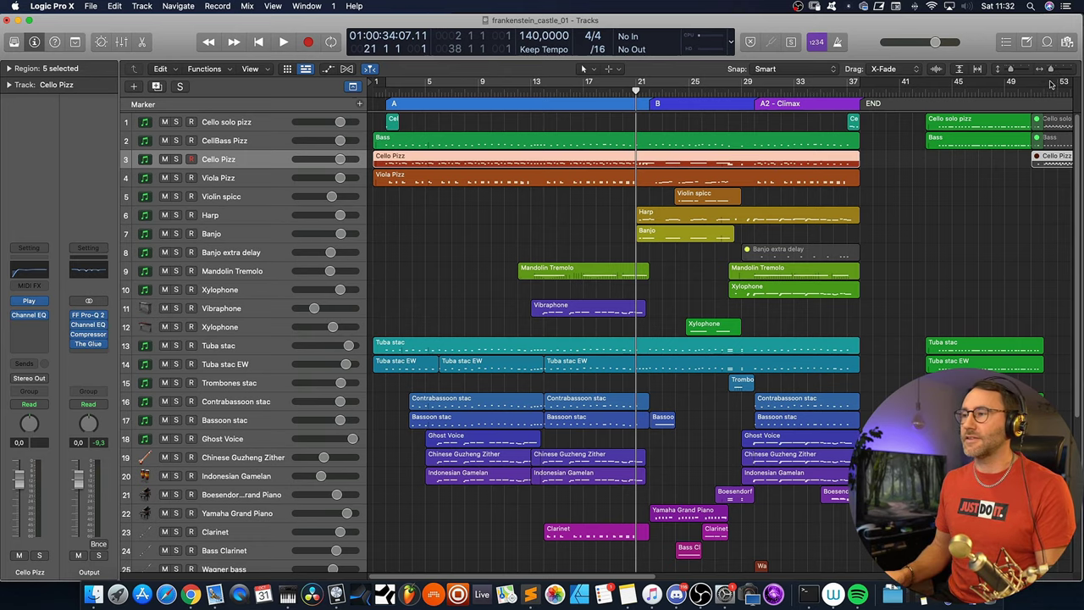
Play the Yamaha Grand Piano region soloed, then unsolo it and stop.
left_click_drag(1078, 218, 1077, 357)
scroll(974, 353, "up", 3)
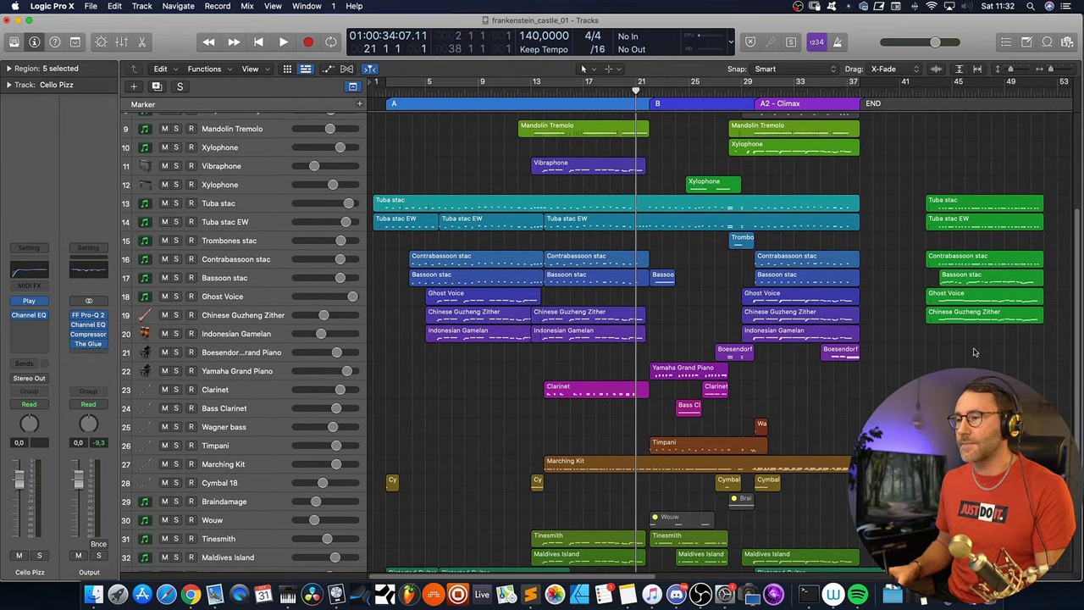
left_click(662, 372)
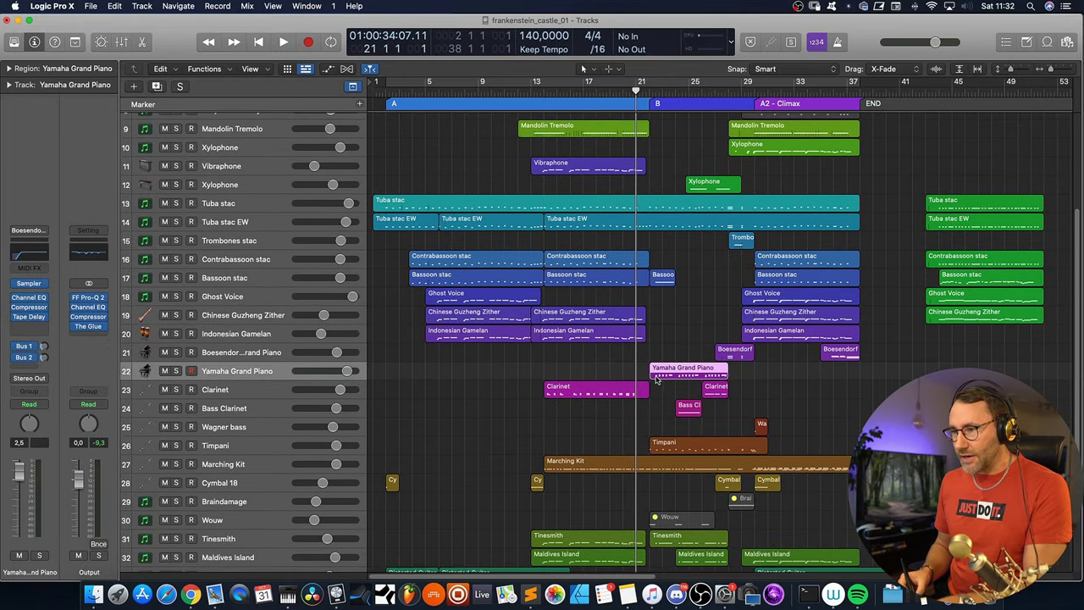
key("space")
left_click(176, 371)
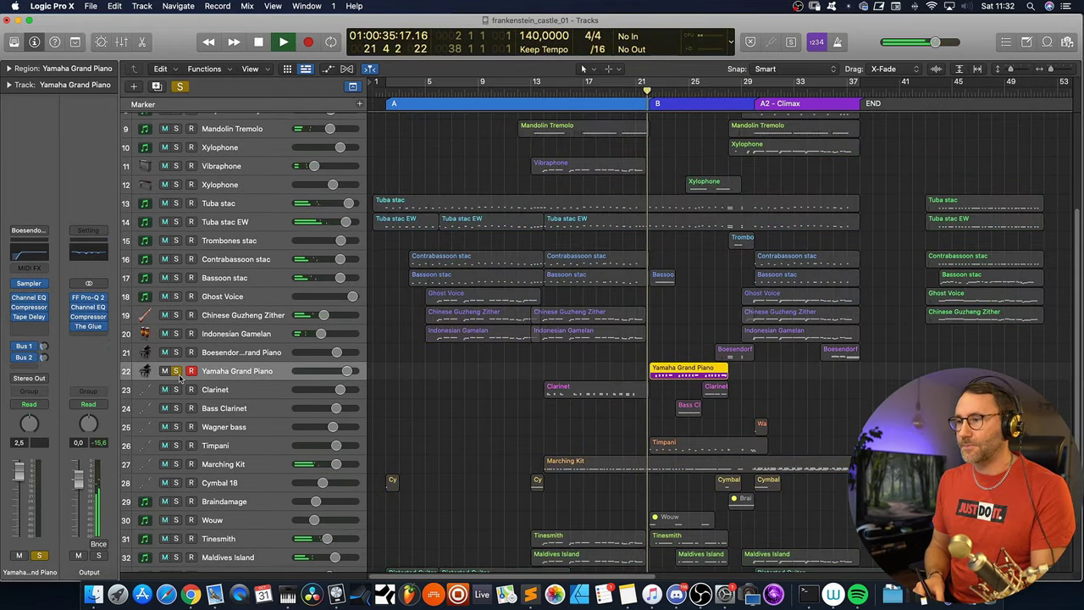
left_click(176, 371)
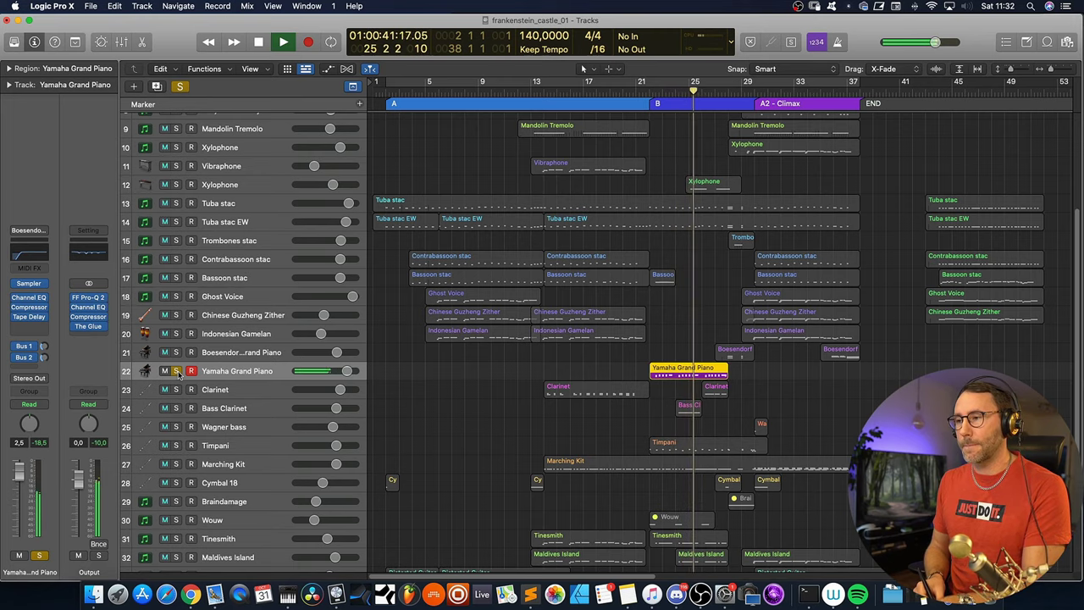
left_click(176, 371)
key("space")
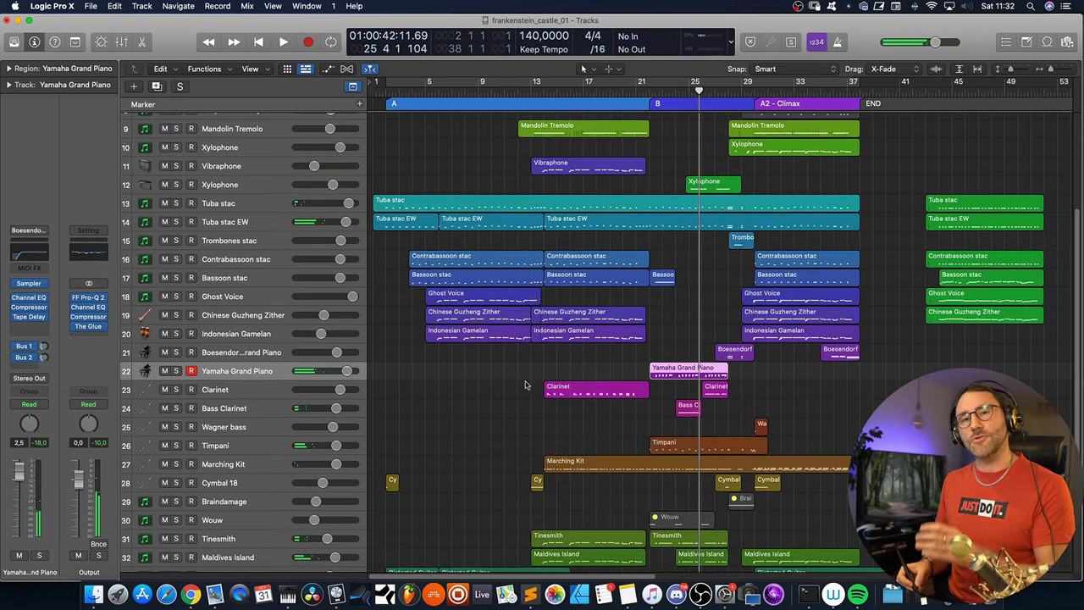
Replay section B from bar 21 with all tracks audible.
scroll(654, 125, "up", 5)
left_click(639, 90)
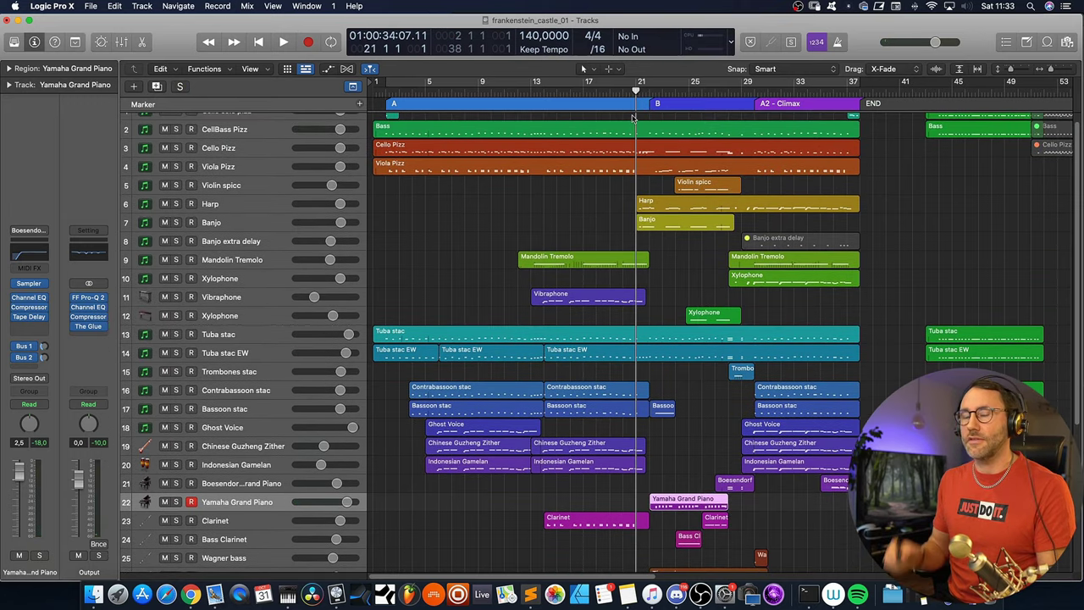
key("space")
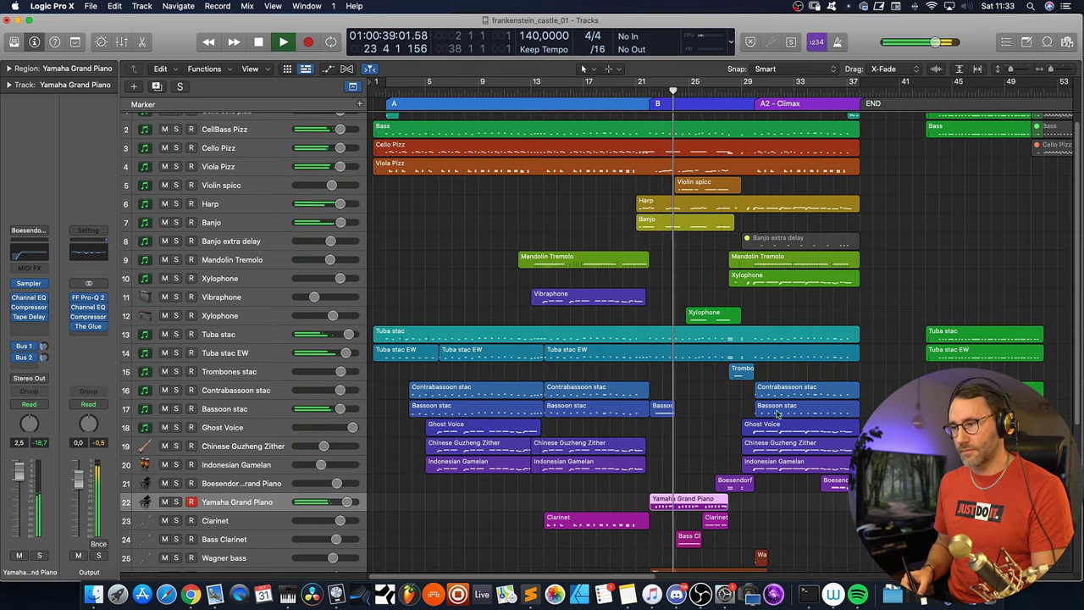
scroll(1053, 295, "down", 4)
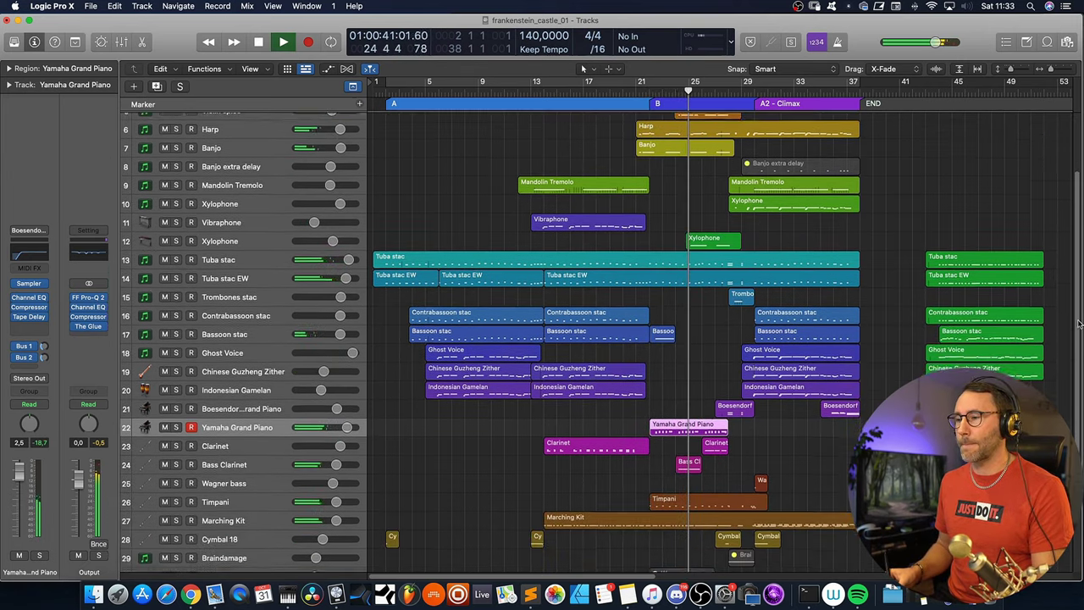
scroll(1080, 324, "down", 8)
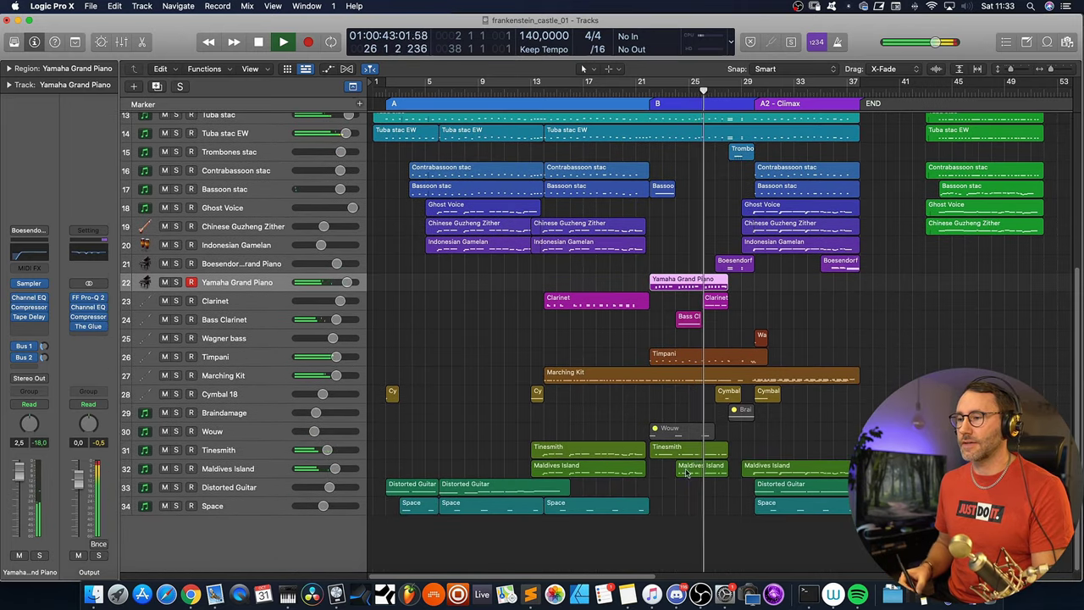
Solo Maldives Island and replay from its region start, then unsolo it and select the Timpani region.
left_click(688, 471)
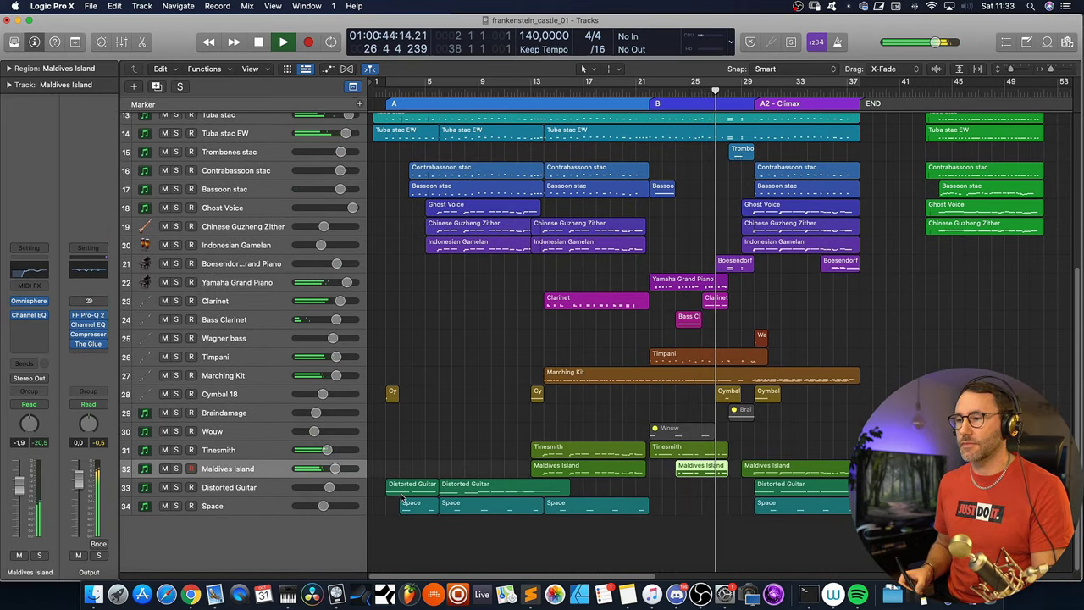
left_click(175, 468)
key("shift+space")
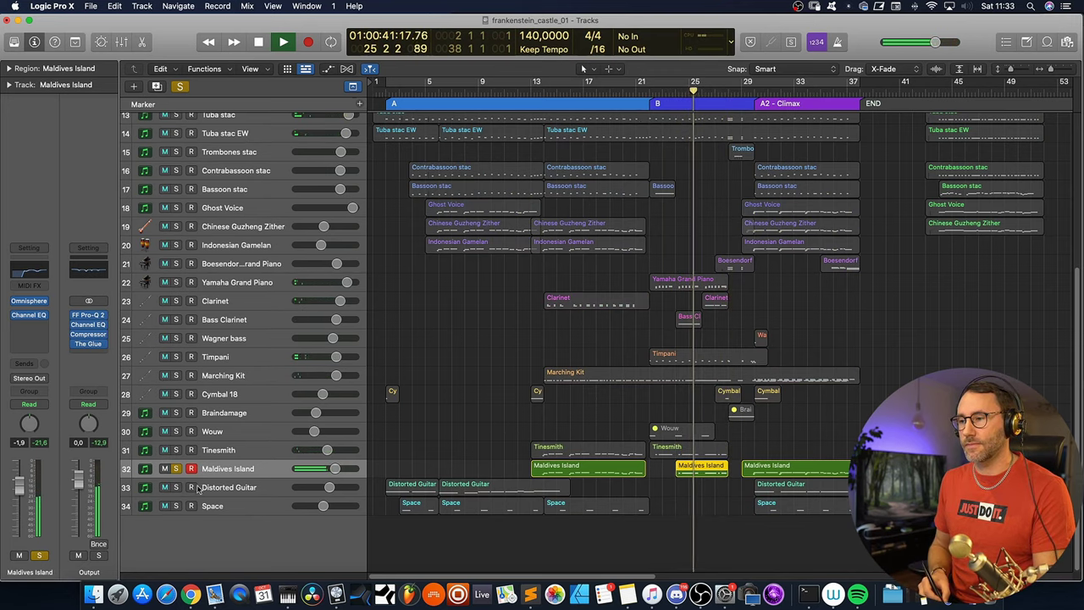
left_click(175, 469)
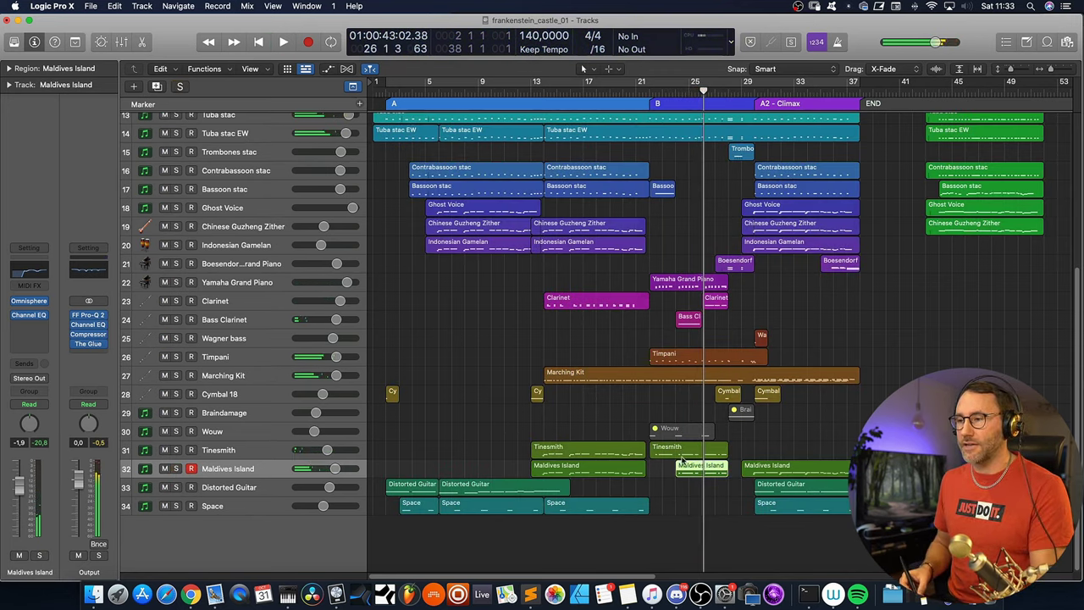
left_click(686, 360)
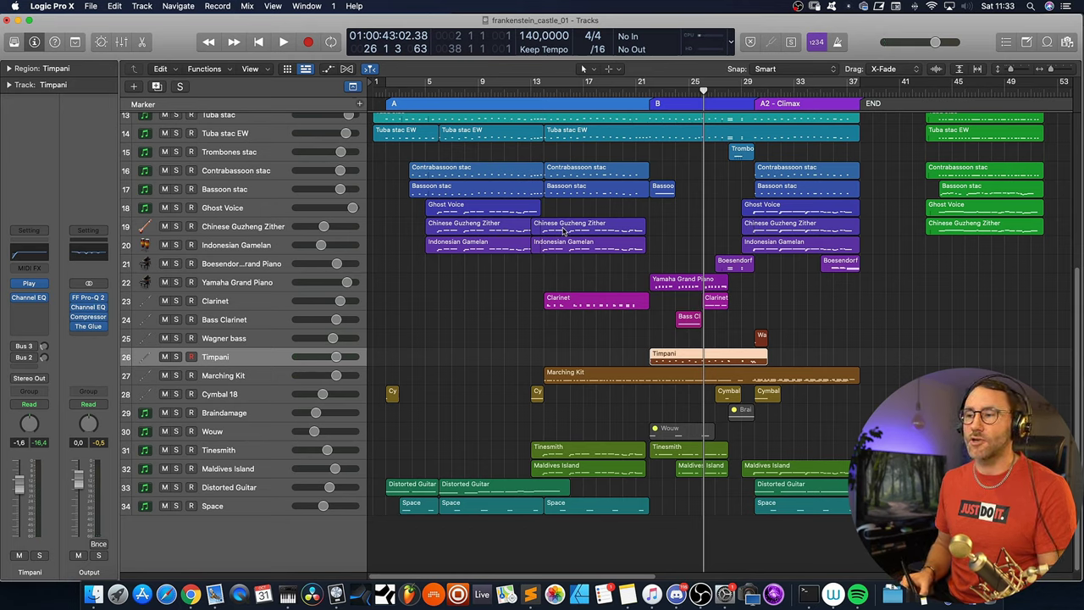
Start playback from bar 13 and scroll the track list back to the top.
left_click(542, 89)
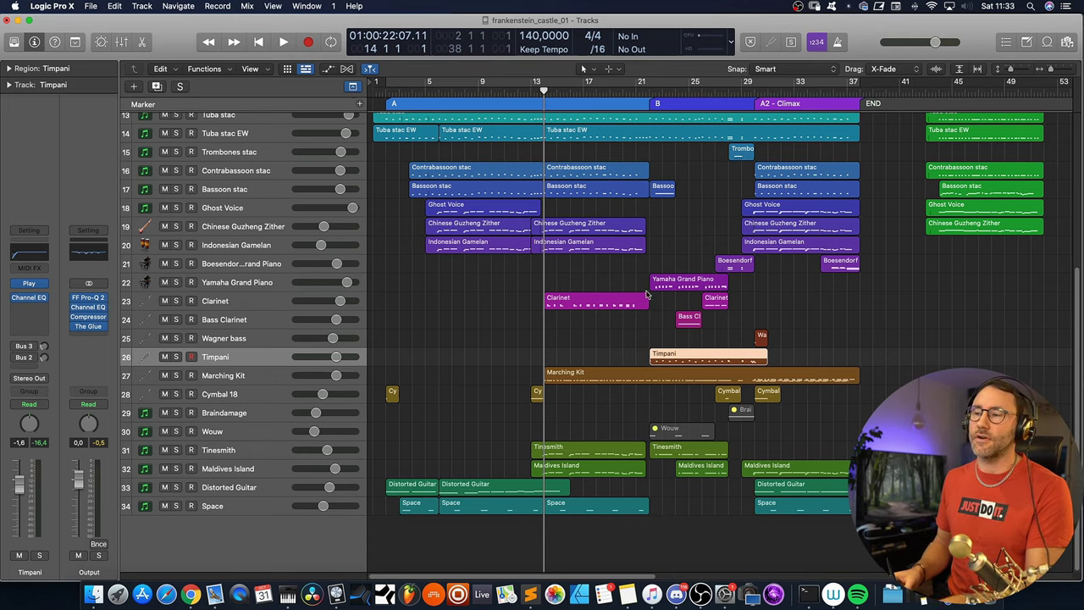
key("space")
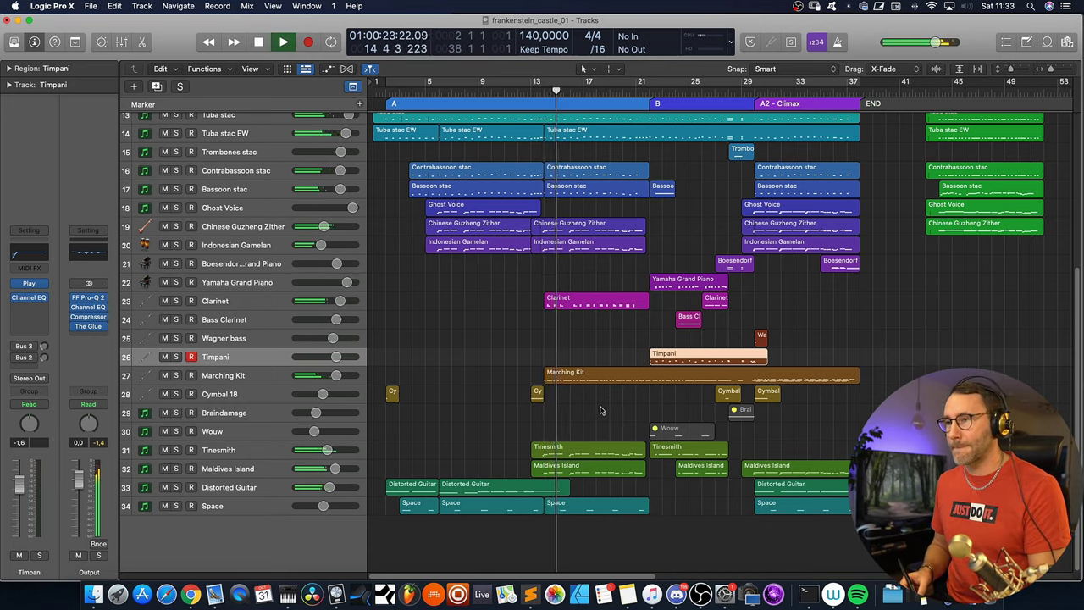
scroll(1074, 333, "up", 1)
scroll(1074, 333, "up", 5)
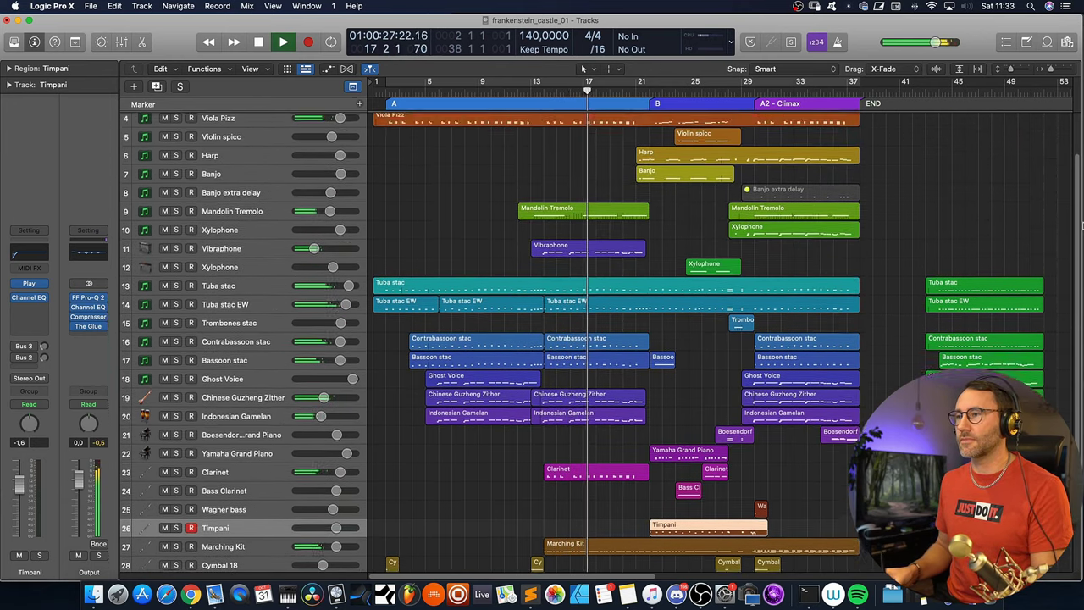
scroll(1081, 224, "up", 2)
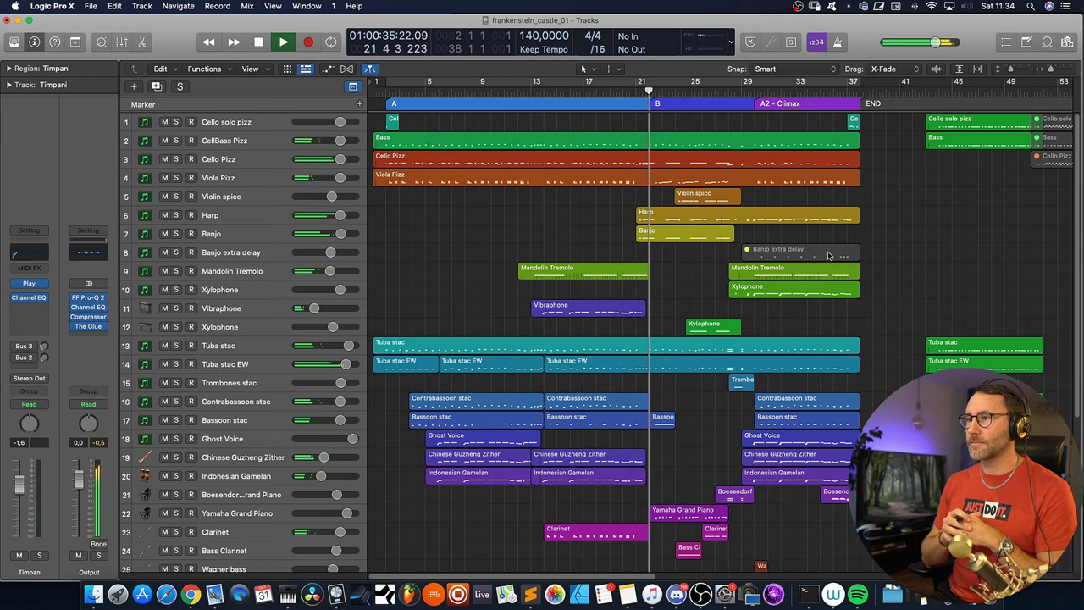
Open the Viola Pizz and Harp regions together in the note editor, zoomed out, and stop playback.
double_click(700, 185)
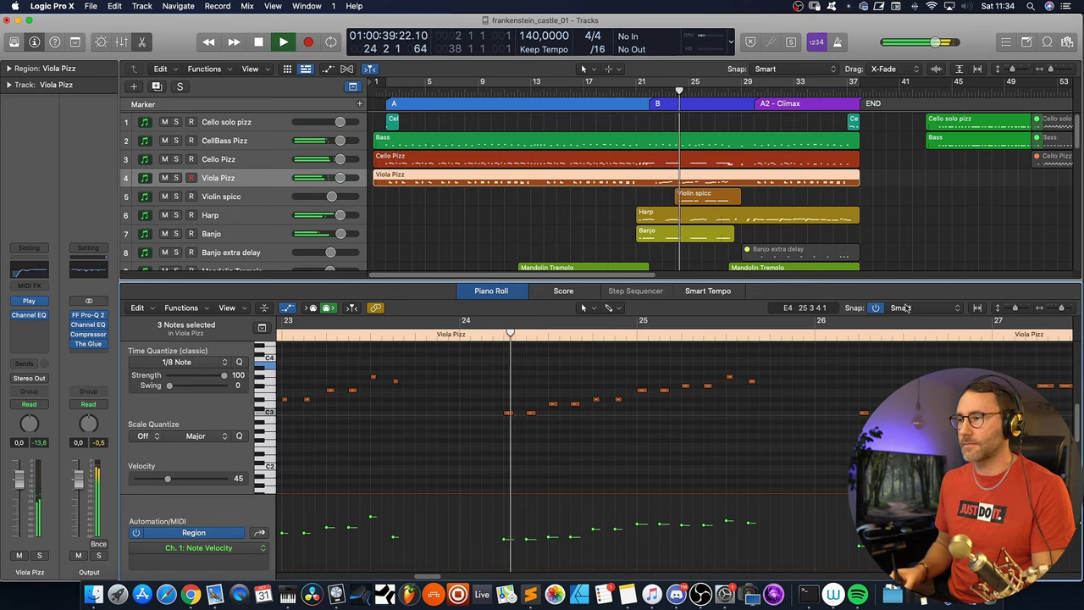
left_click(712, 221, "shift")
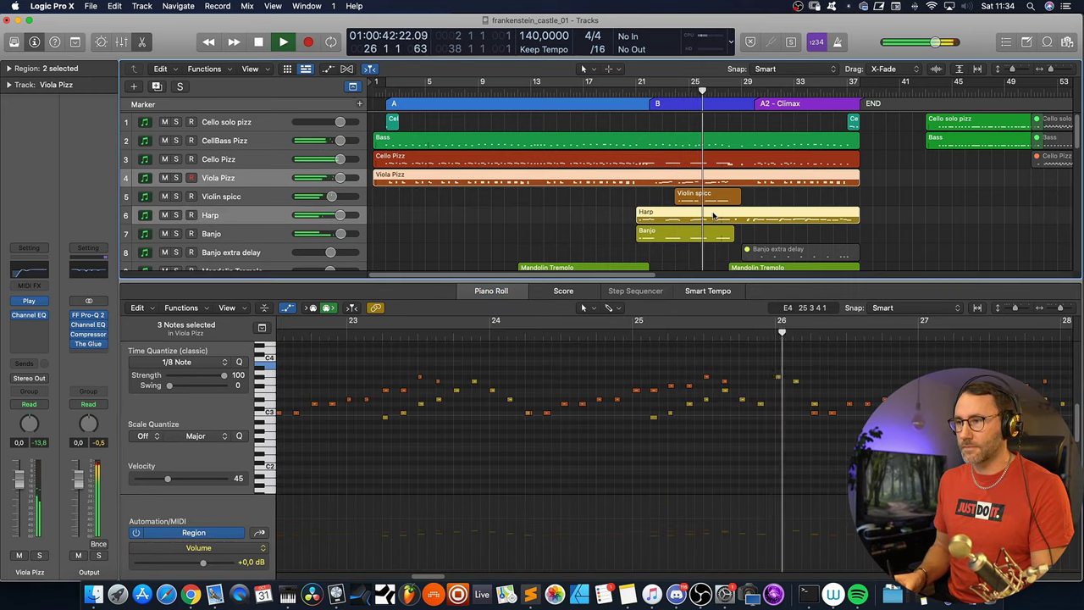
left_click(627, 557)
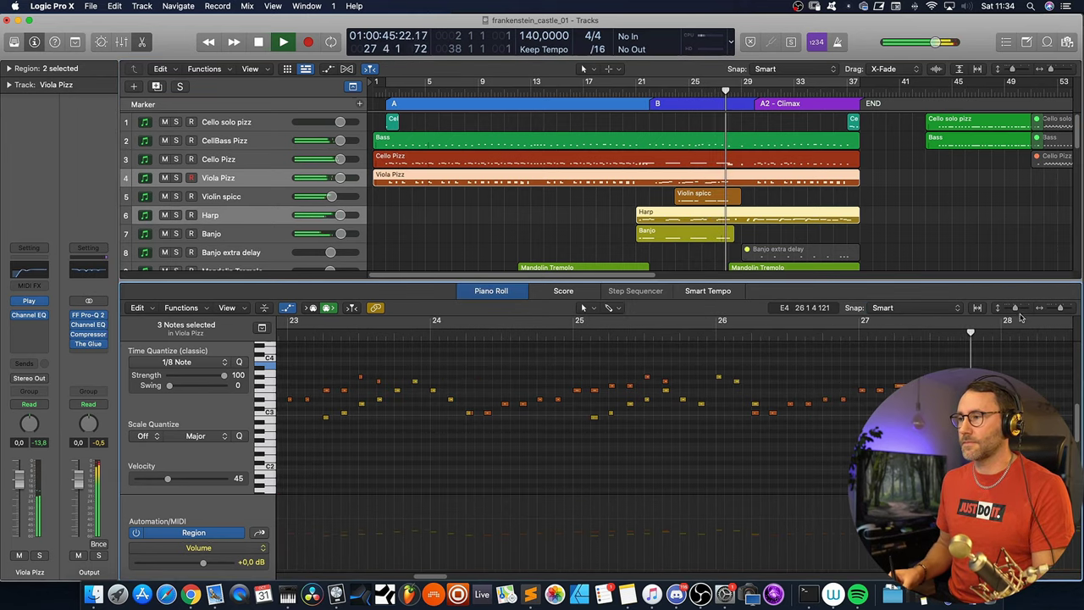
left_click(1060, 309)
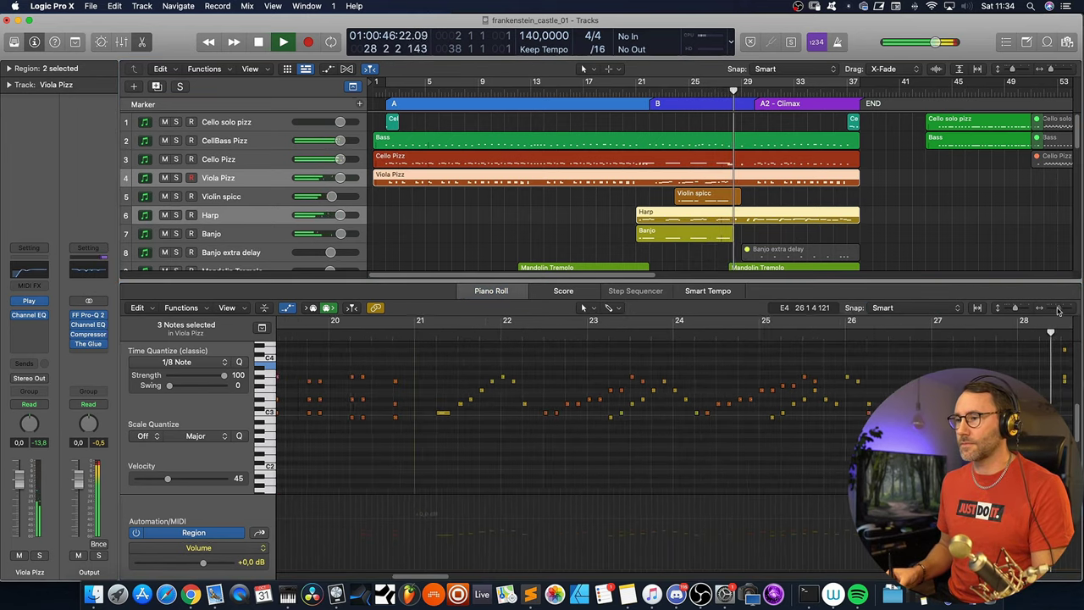
left_click(432, 579)
key("space")
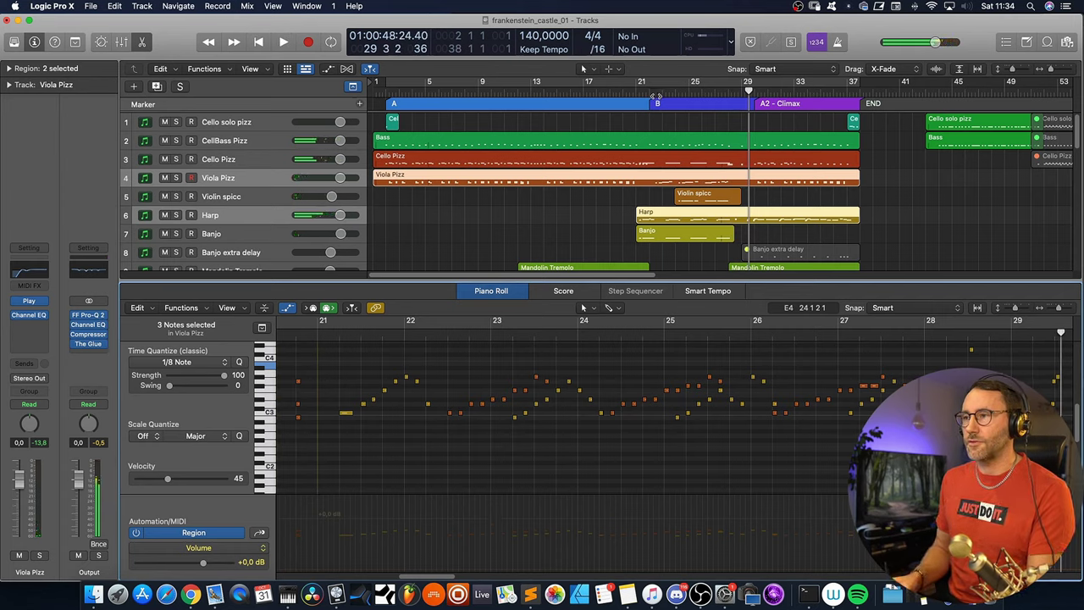
Replay from bar 21 with Viola Pizz and Harp soloed.
left_click(662, 93)
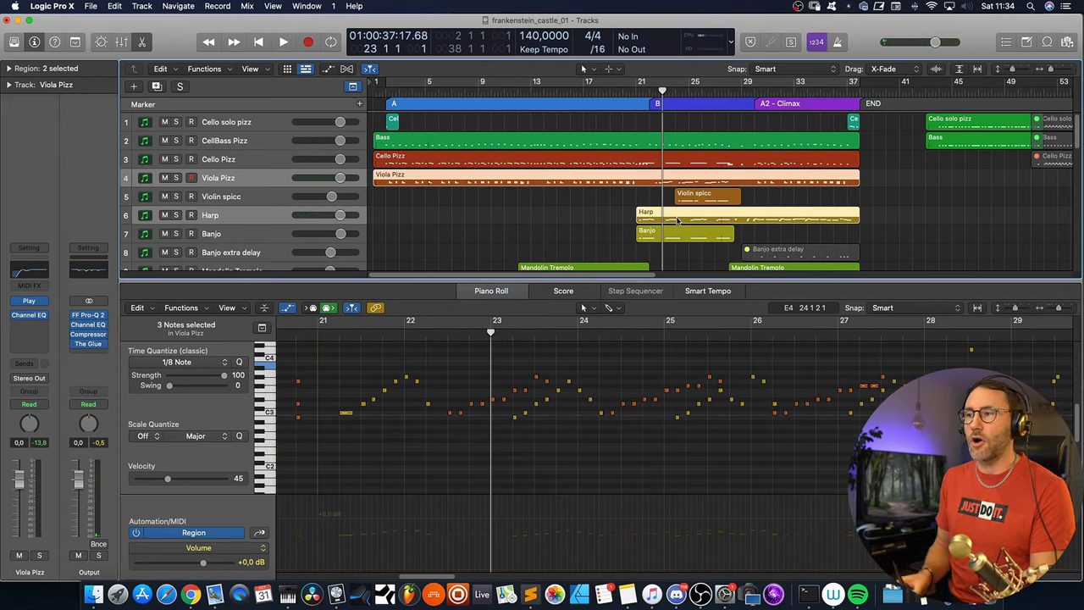
left_click(315, 333)
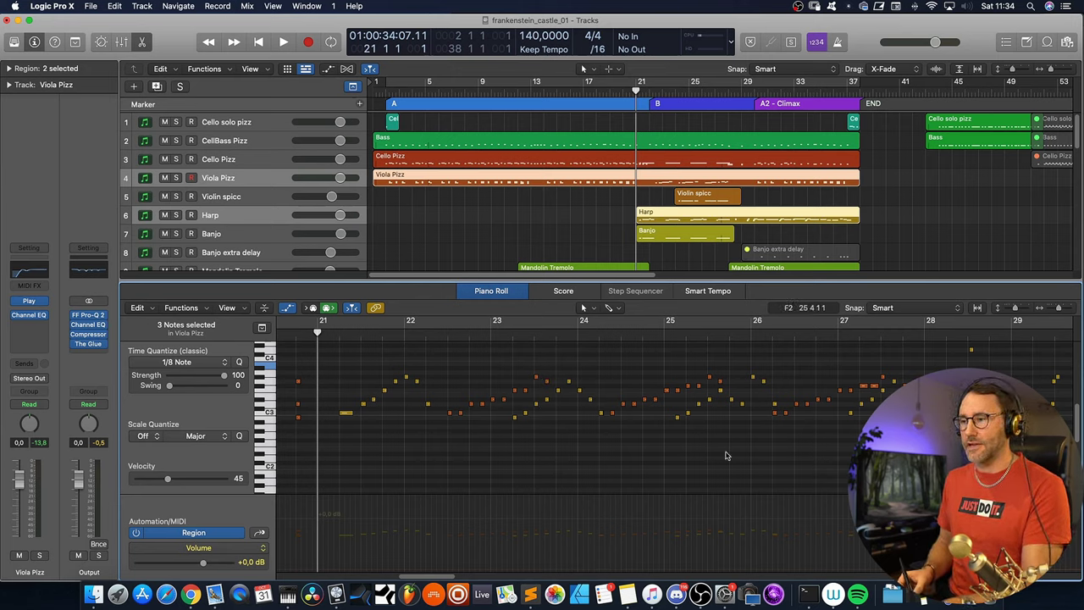
key("space")
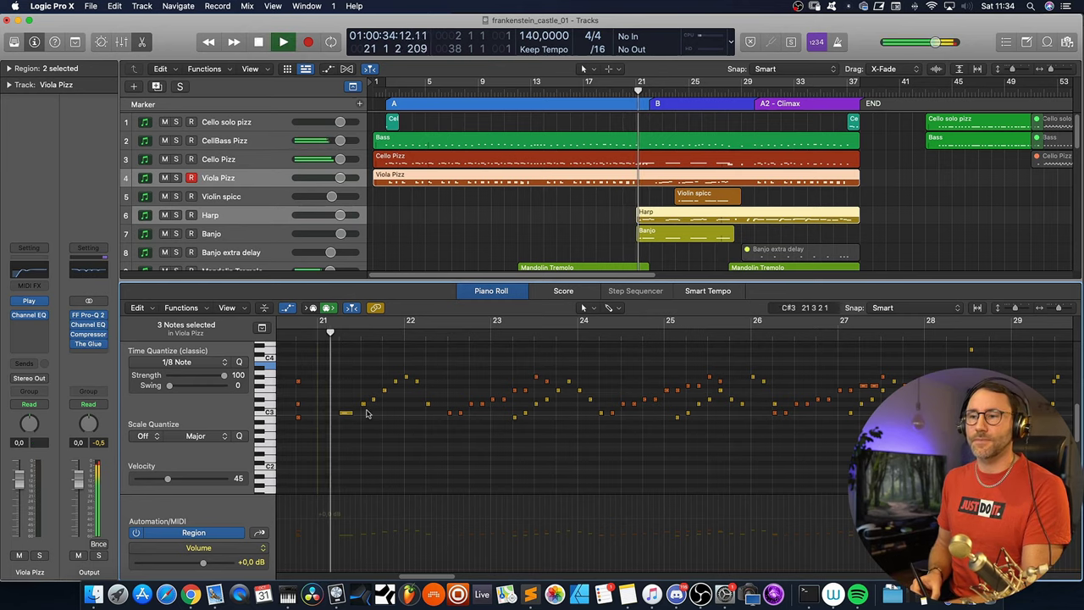
left_click(179, 216)
left_click(178, 216)
left_click(179, 216)
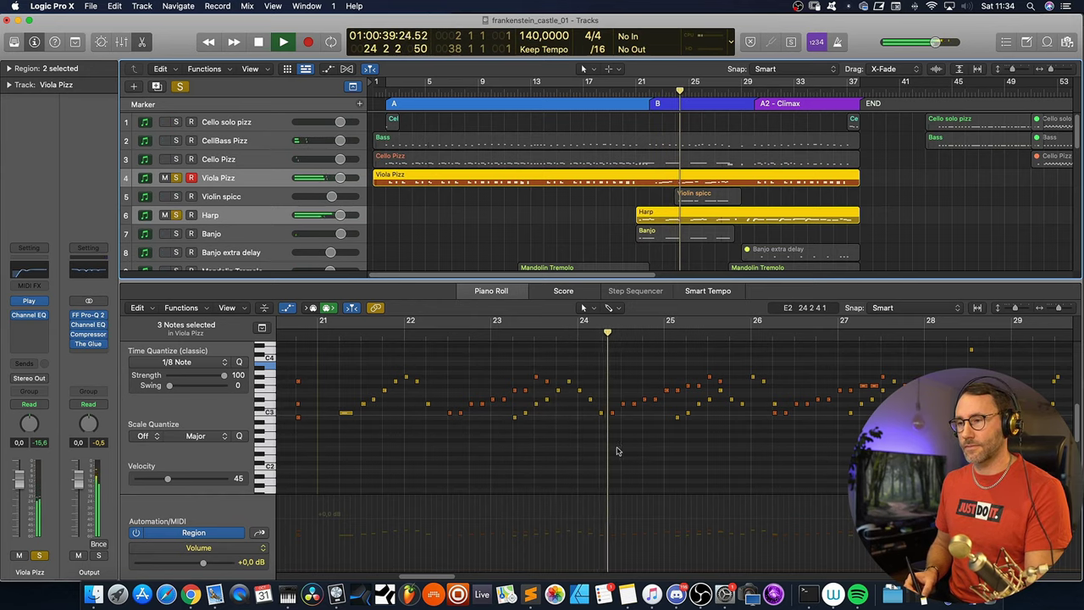
Zoom out over more viola bars, then stop, clear all solos, and cue bar 30.
left_click(986, 315)
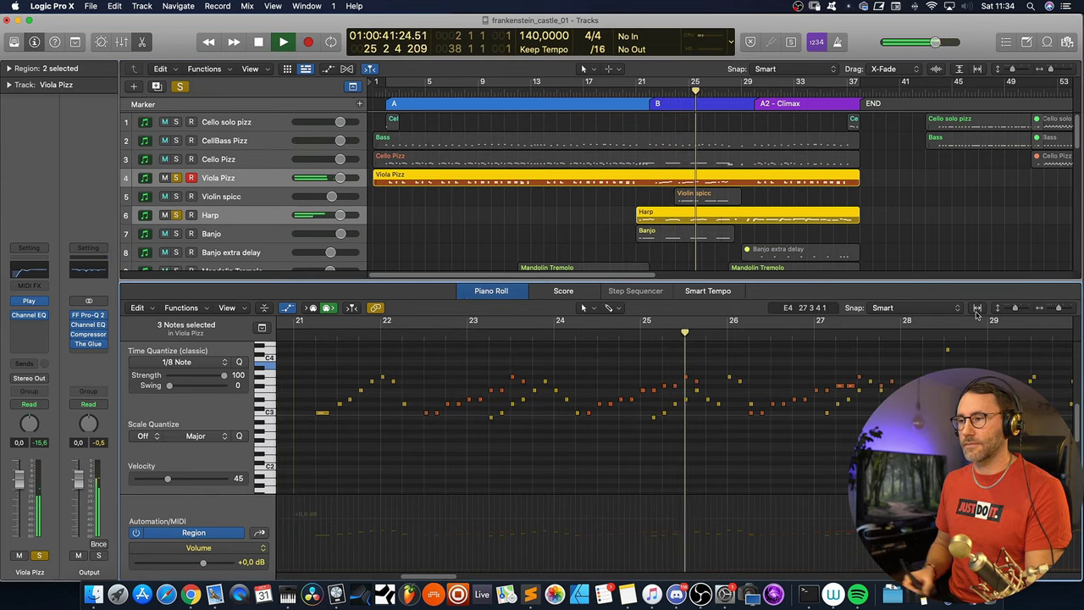
key("super+Left")
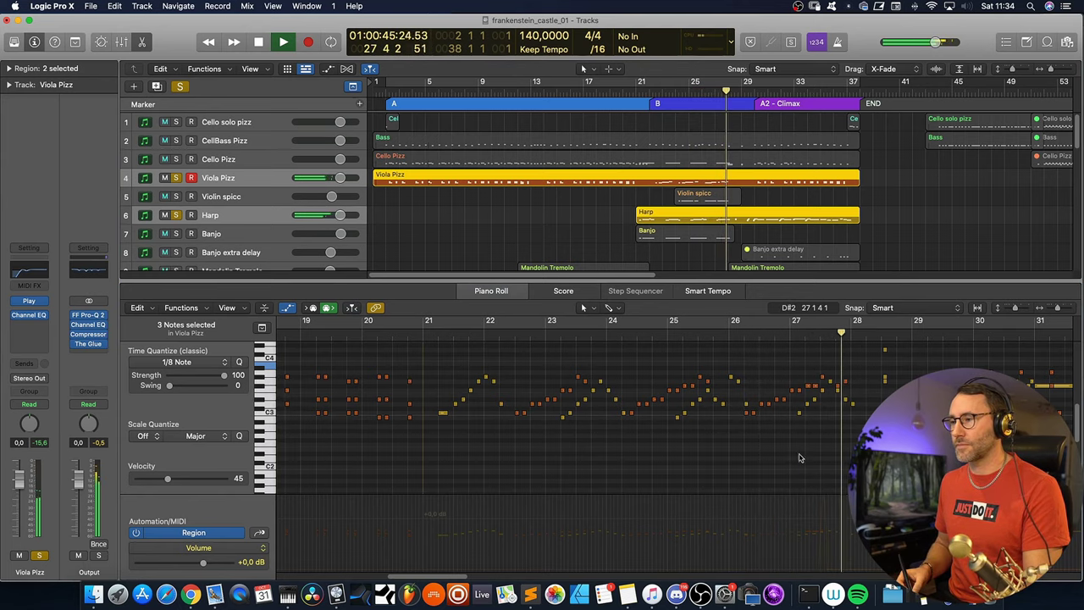
left_click(176, 216)
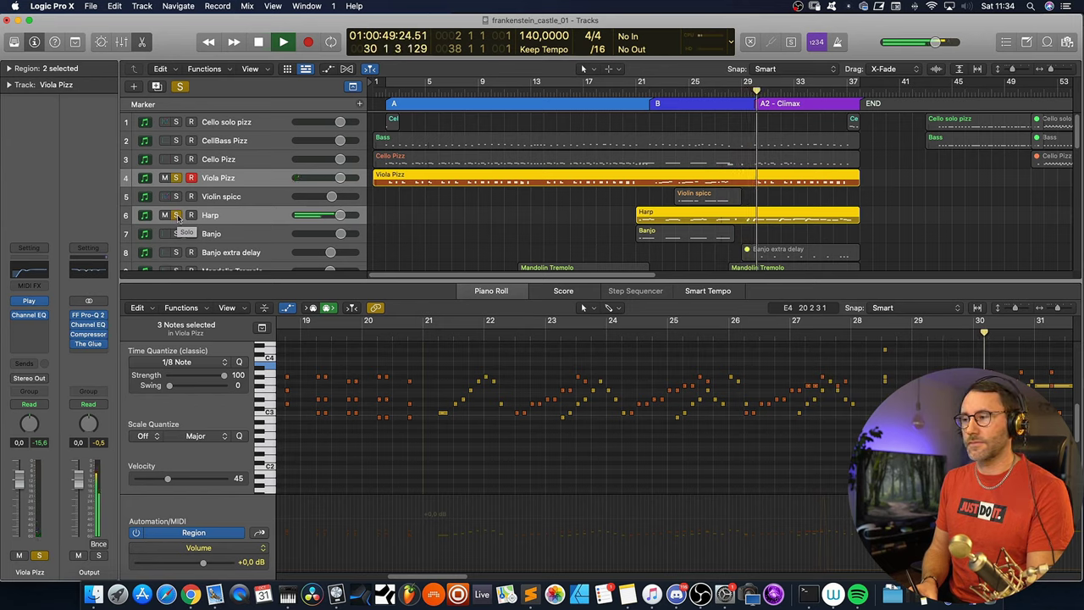
key("space")
left_click(176, 178, "alt")
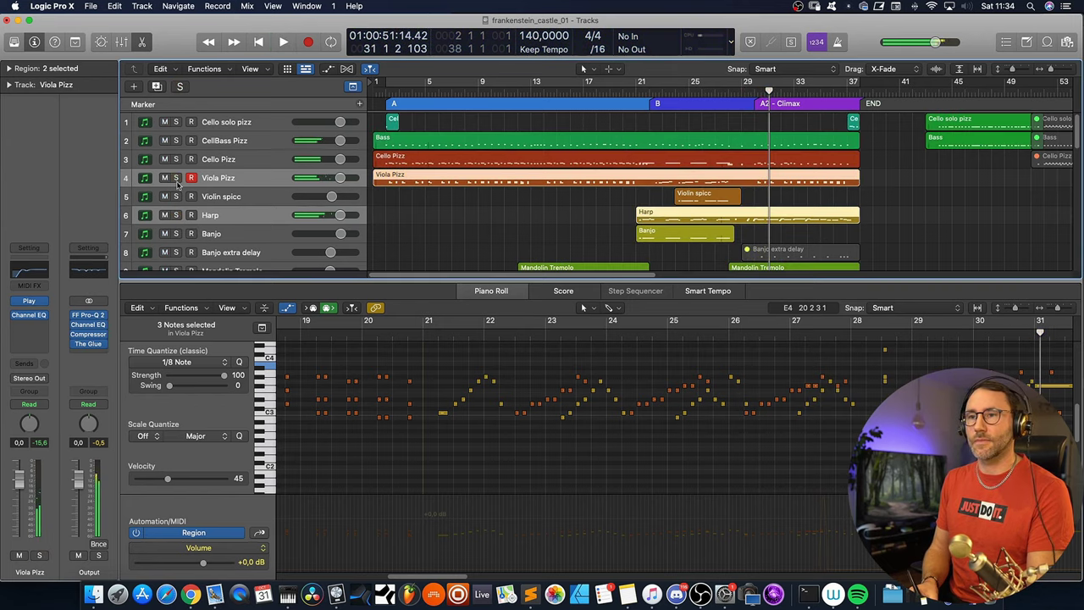
left_click(754, 91)
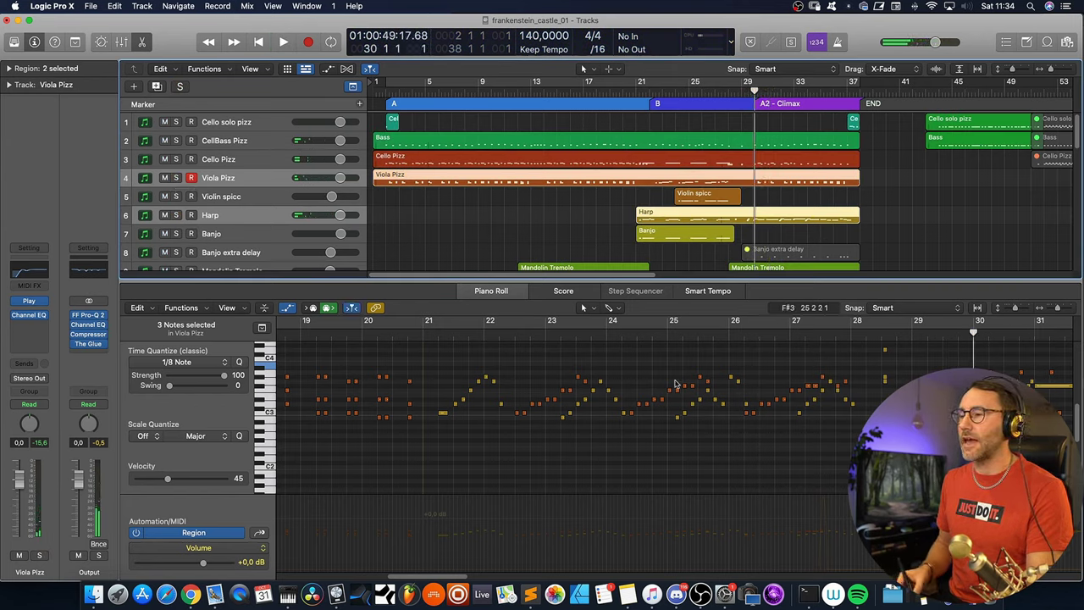
Close the viola editor, replay the full arrangement from the climax, and scroll to the drum tracks.
key("p")
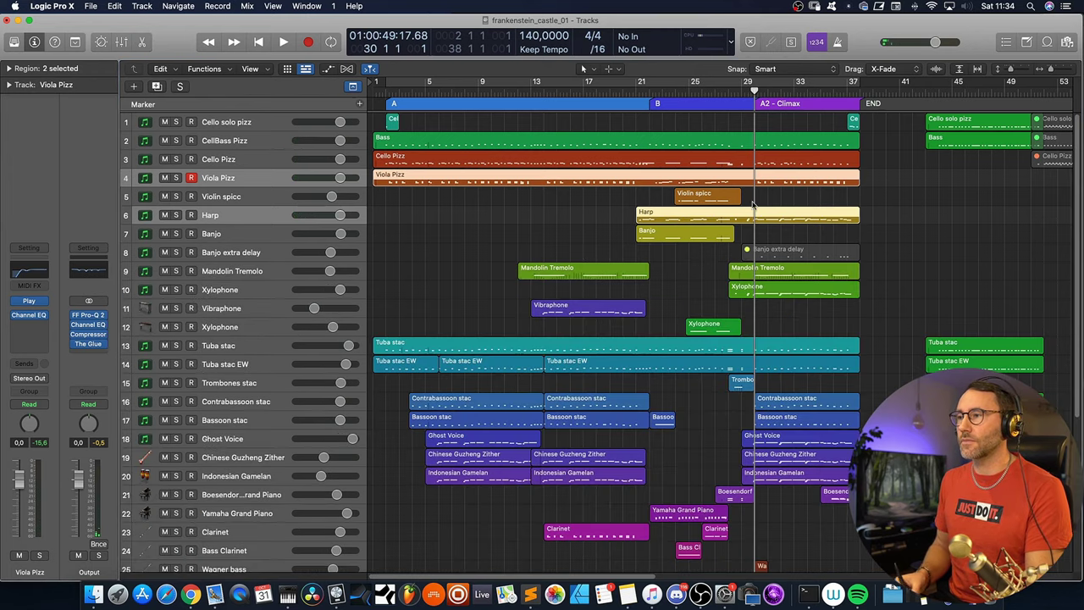
key("space")
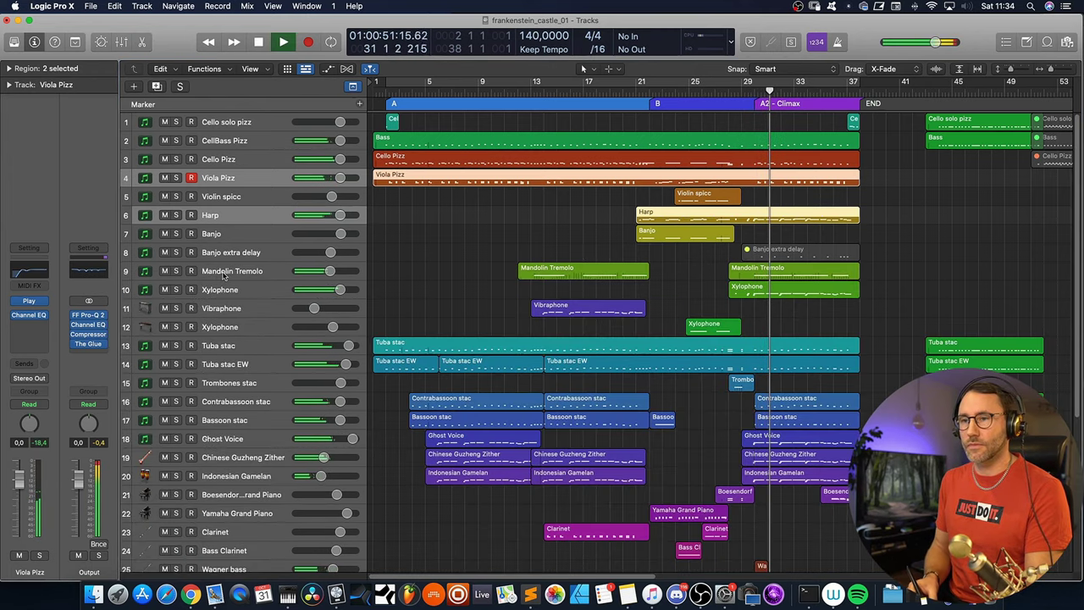
key("space")
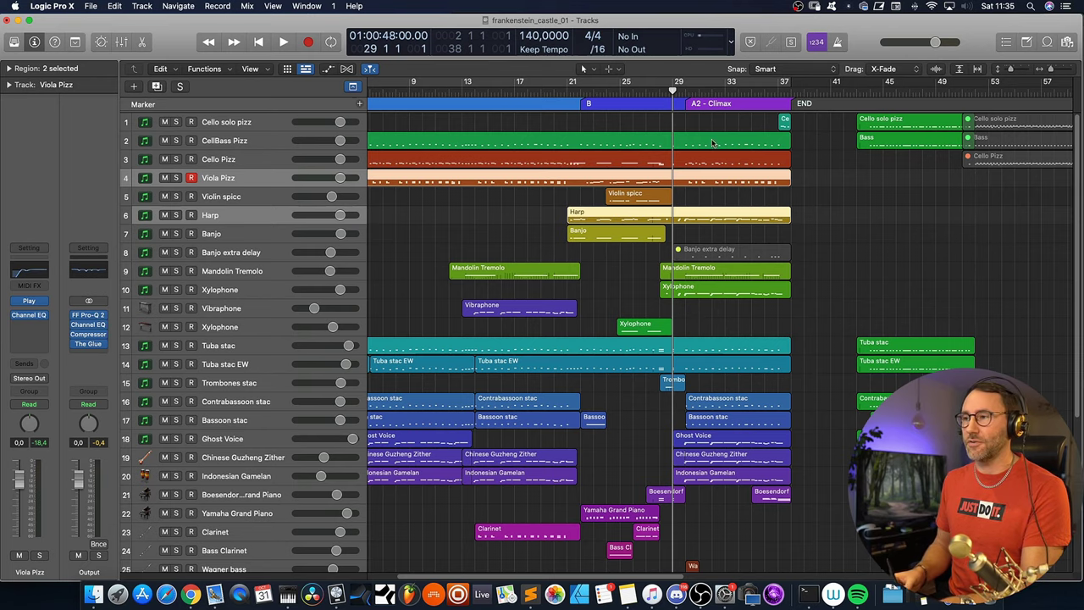
key("space")
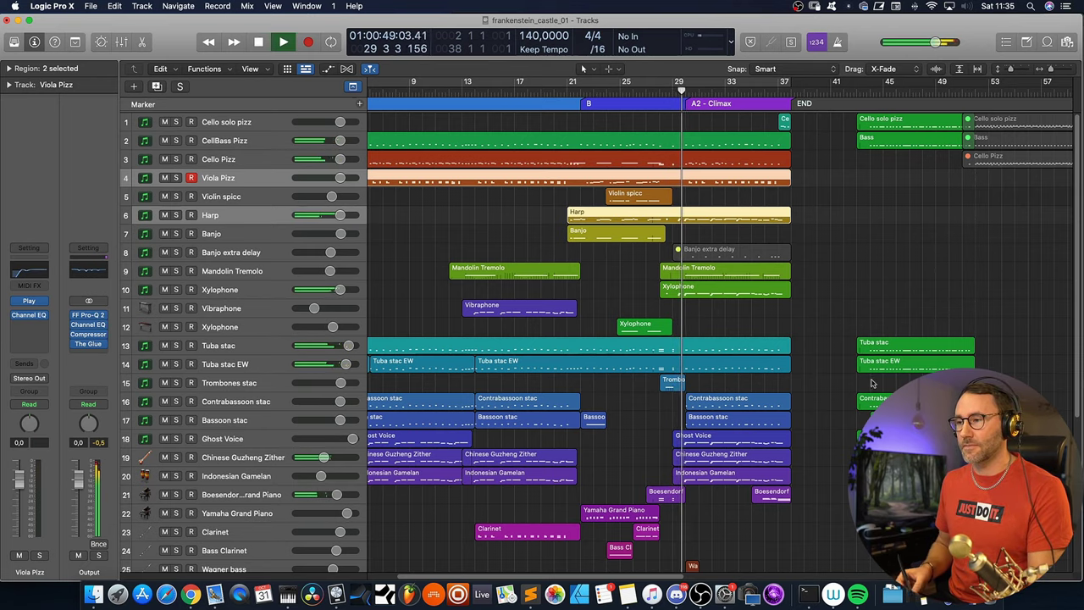
scroll(1076, 339, "down", 5)
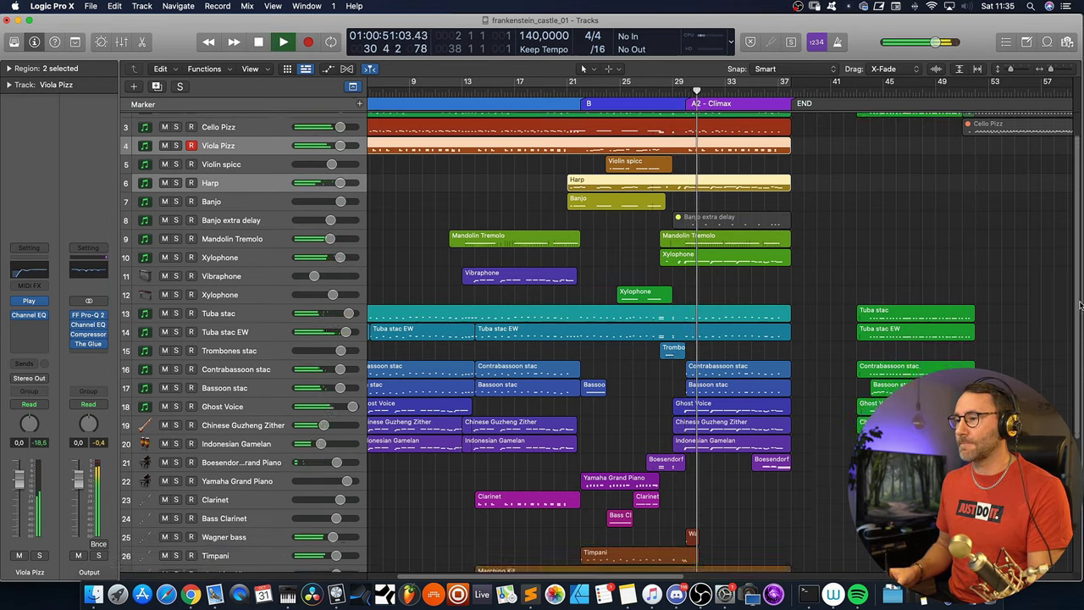
scroll(1079, 337, "down", 1)
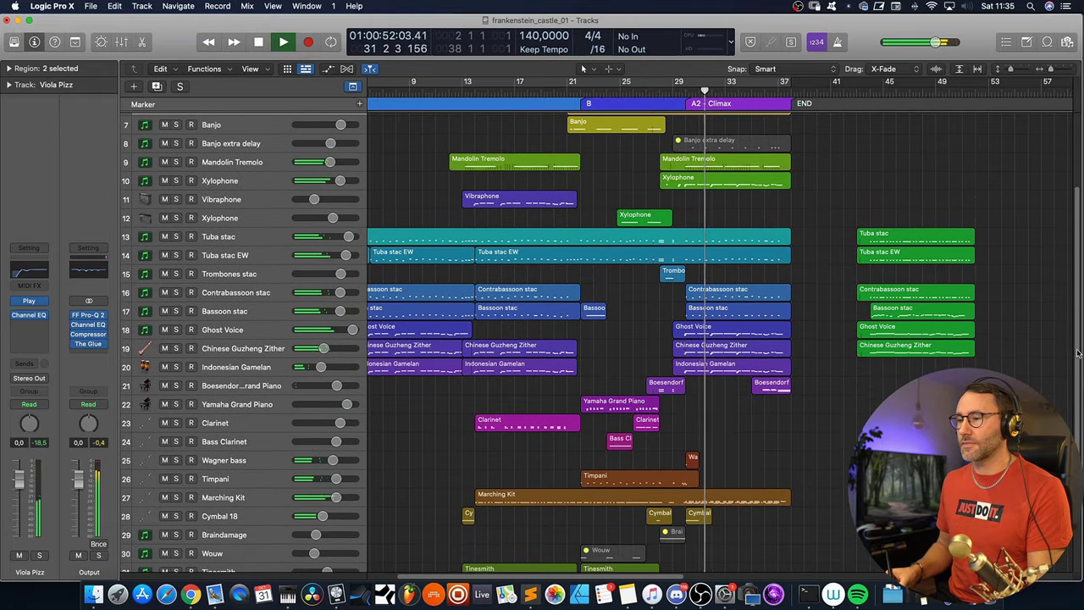
Solo the Marching Kit track and review its region's notes in the Piano Roll.
left_click(176, 498)
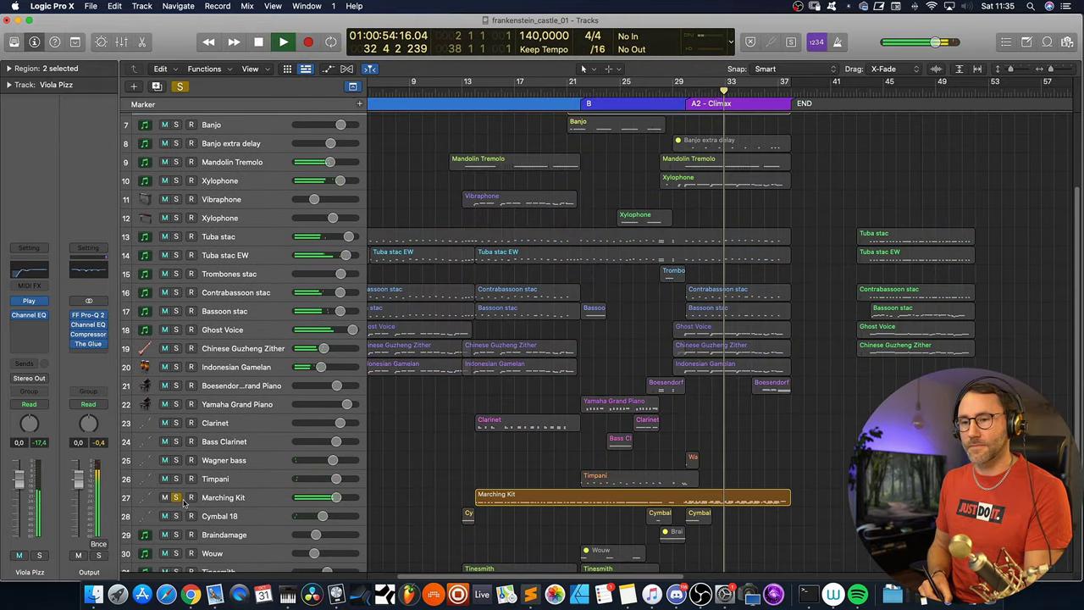
double_click(750, 499)
scroll(483, 569, "left", 5)
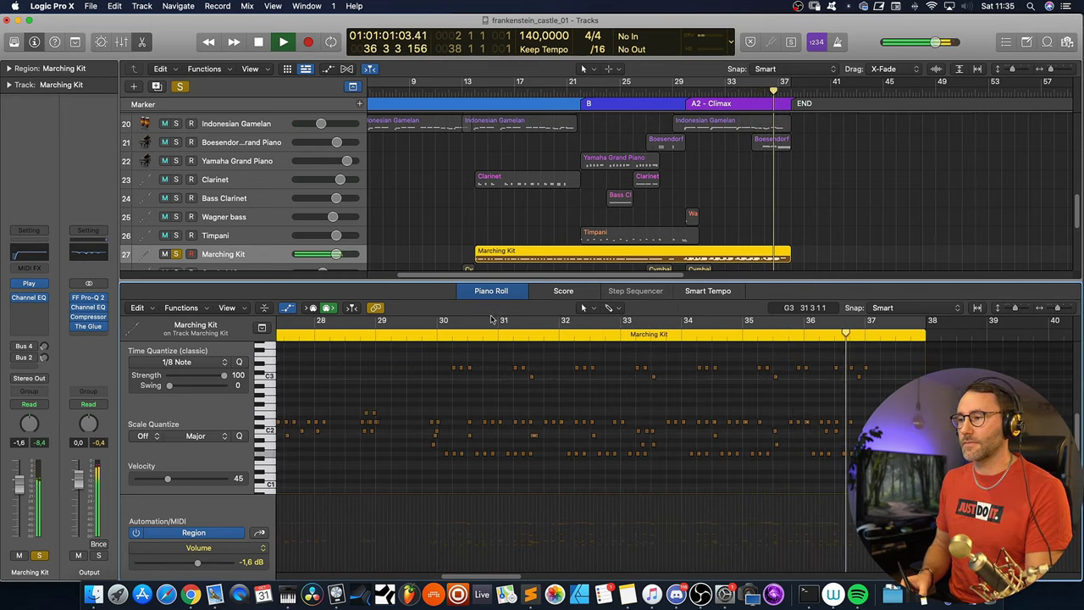
key("space")
key("e")
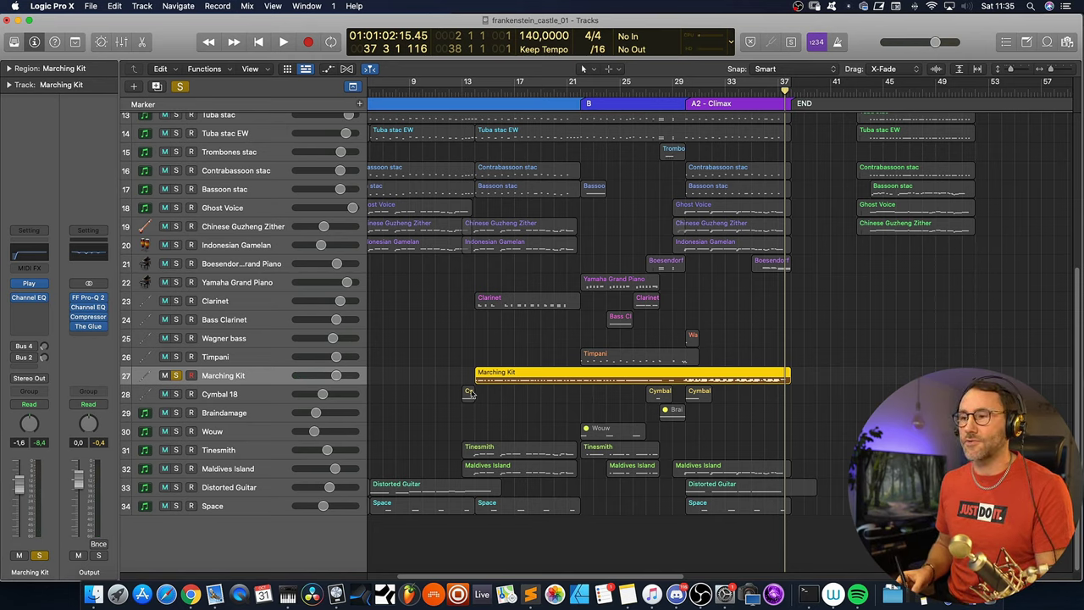
Select the Marching Kit track and open its EastWest Play instrument plugin.
left_click(219, 414)
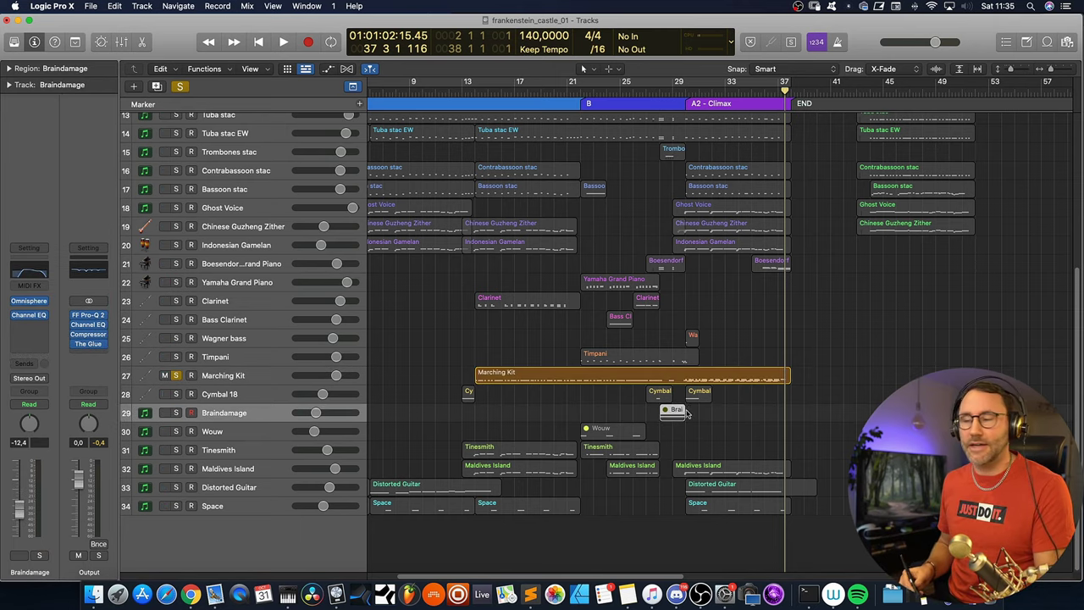
left_click(821, 417)
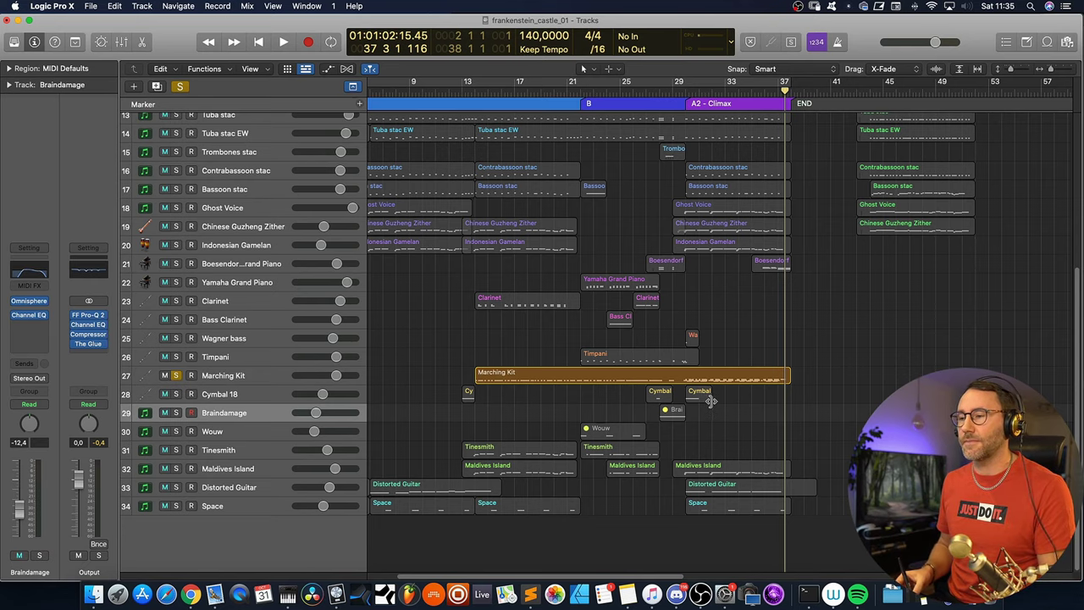
left_click(207, 375)
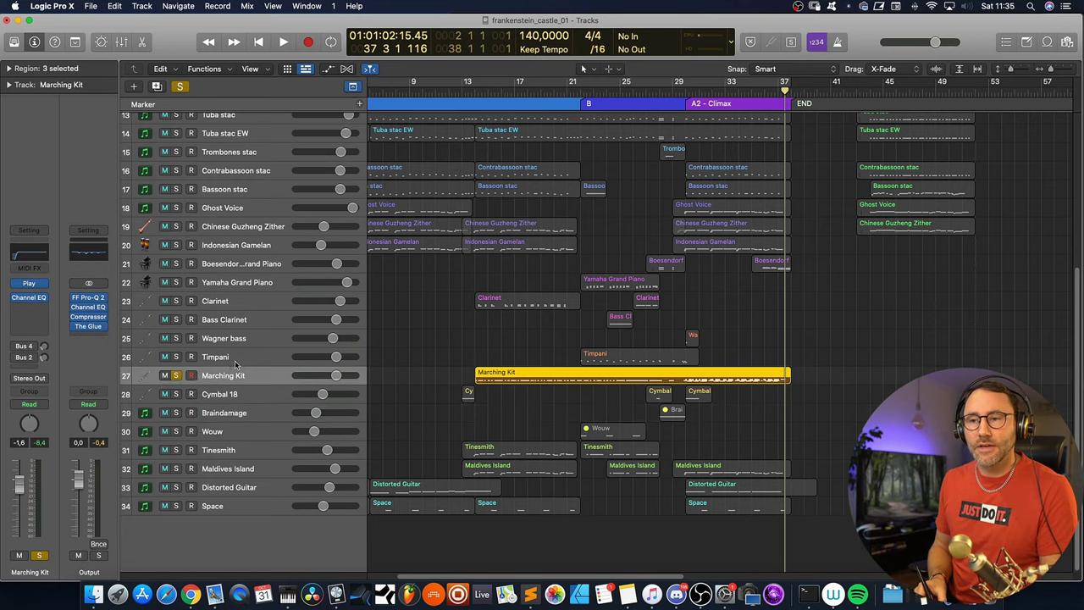
left_click(32, 287)
Locate Orchestral Marching Kit in Stormdrum 2's Drumkit and Related folder, then close the Play window.
left_click_drag(663, 165, 621, 75)
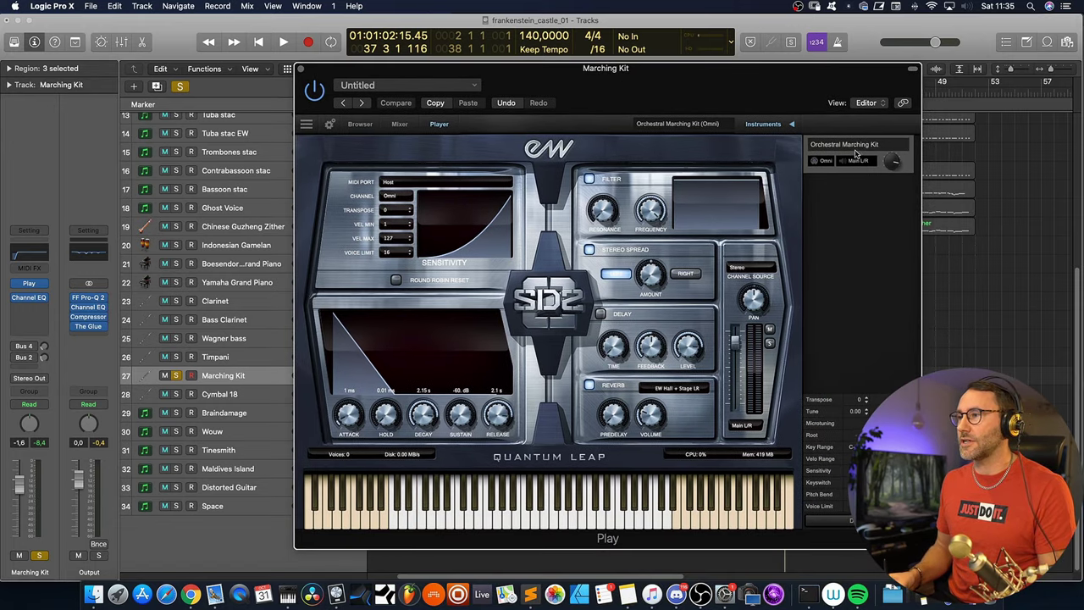
left_click(359, 125)
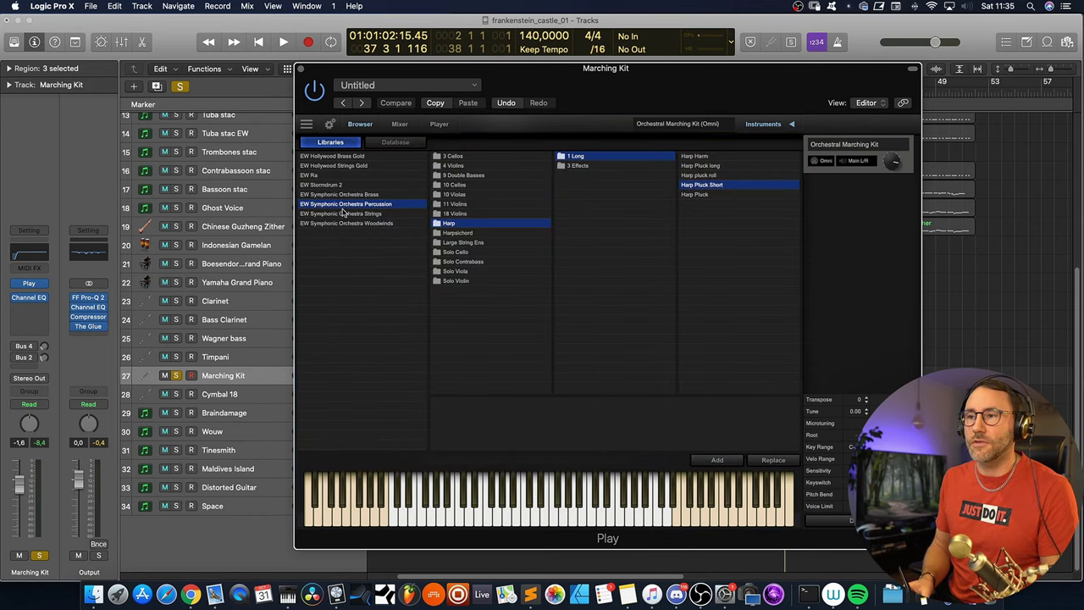
left_click(322, 184)
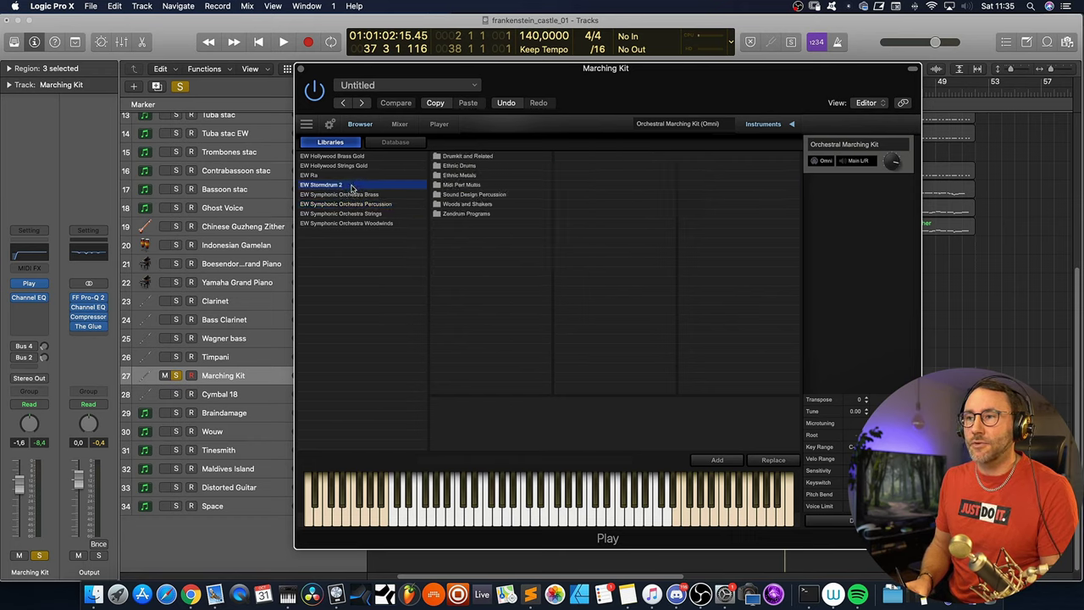
left_click(462, 157)
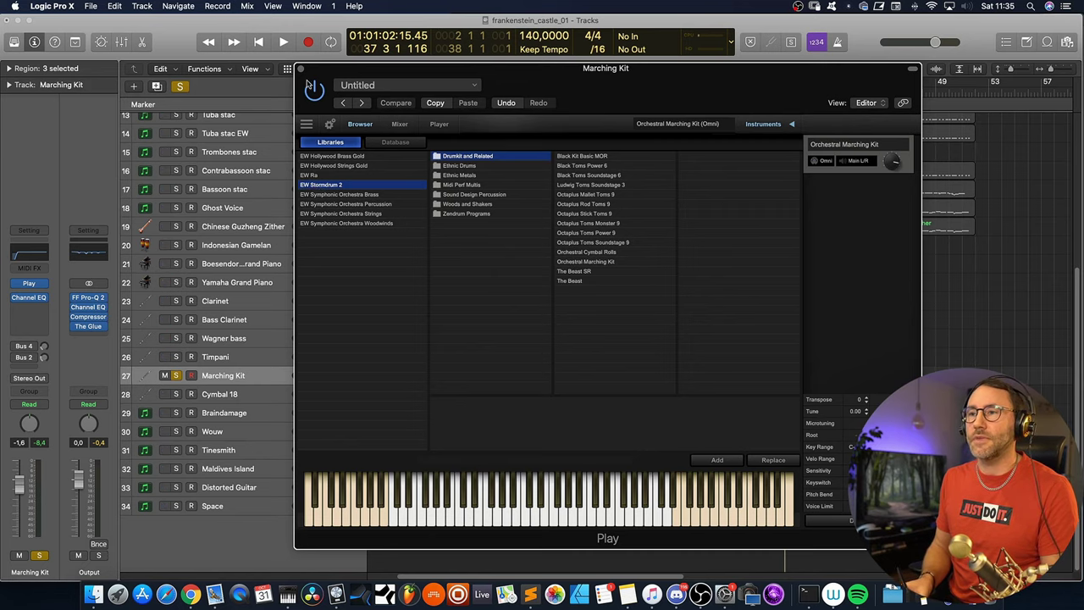
left_click(301, 70)
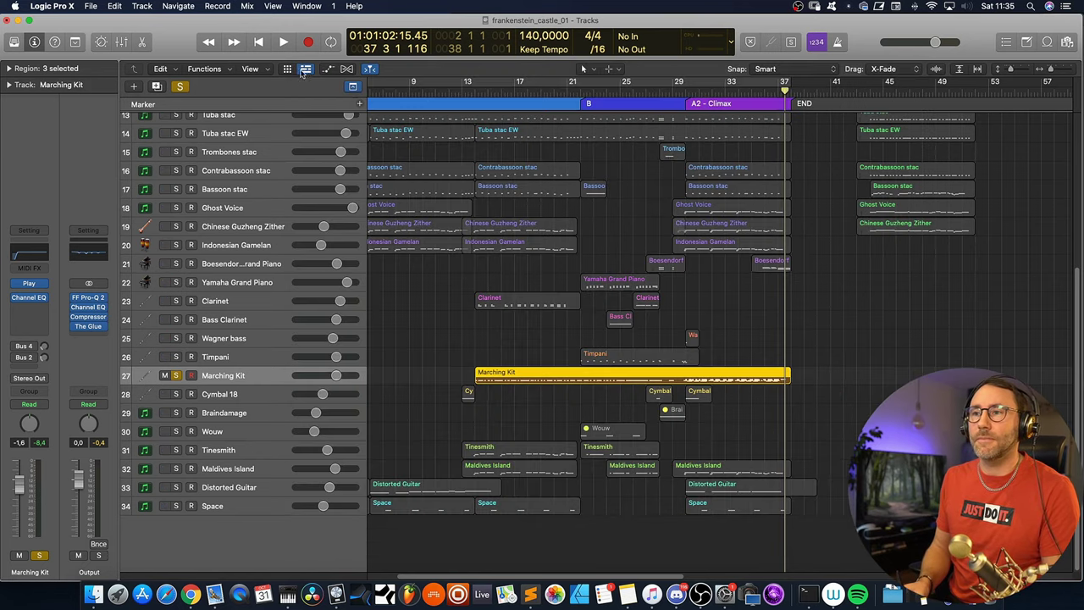
Unsolo Marching Kit and audition Wagner bass, then Timpani, soloed from bar 30.
left_click(175, 375)
left_click(687, 91)
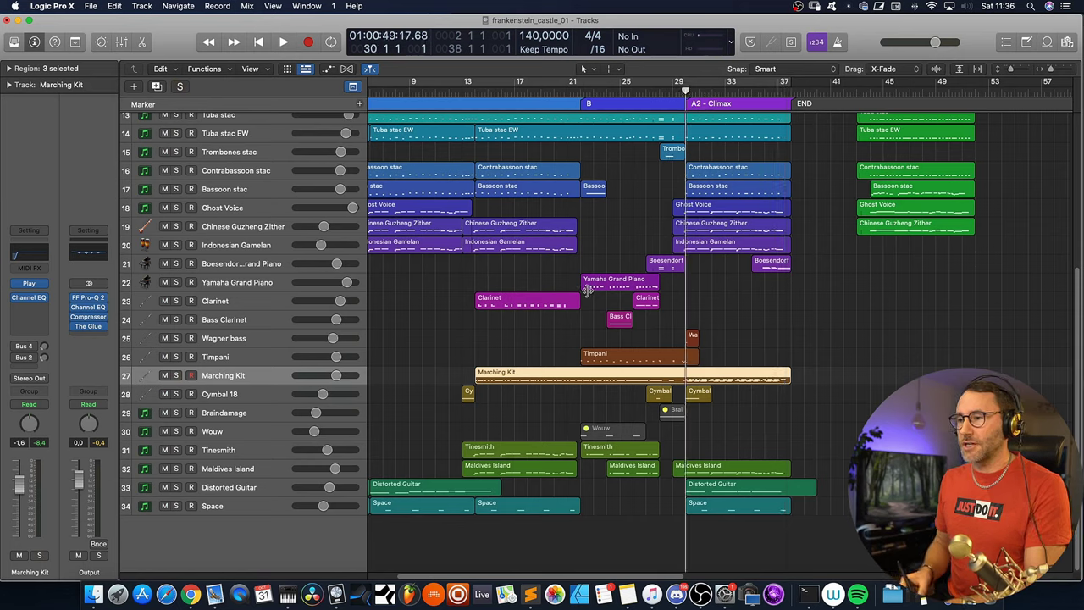
left_click(232, 344)
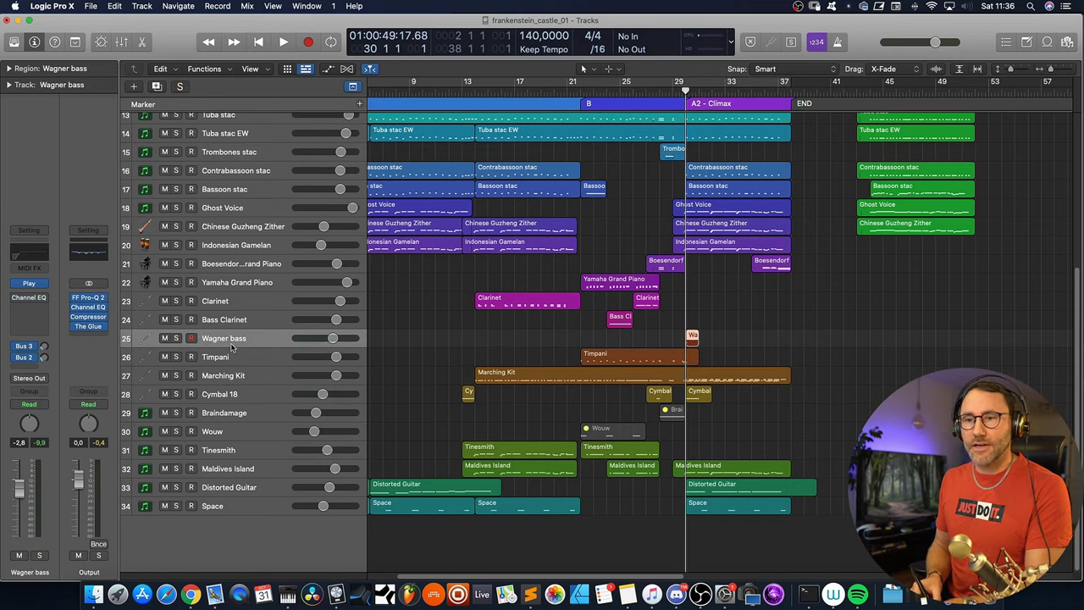
left_click(176, 339)
key("space")
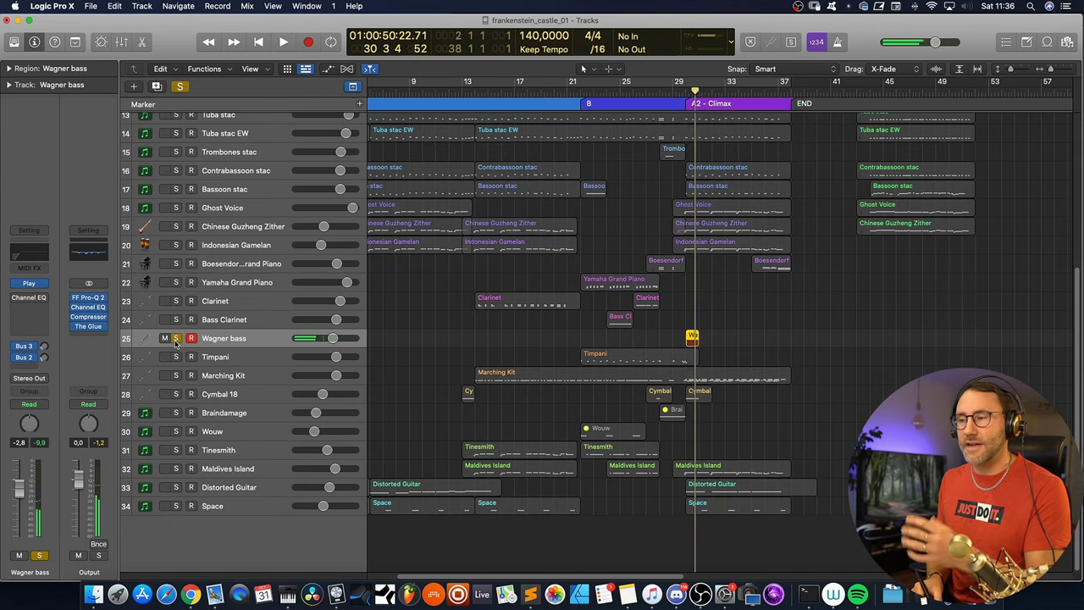
left_click(176, 339)
left_click(177, 356)
key("space")
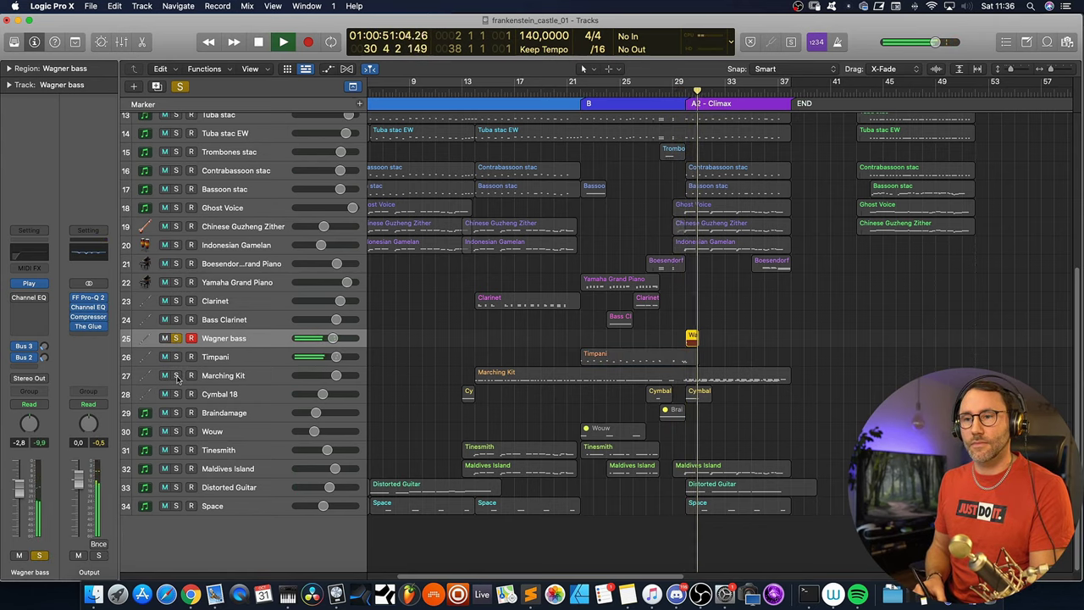
Solo Bass Clarinet and Timpani with the other drum tracks and play from bar 27.
key("Down")
key("space")
left_click_drag(175, 322, 176, 357)
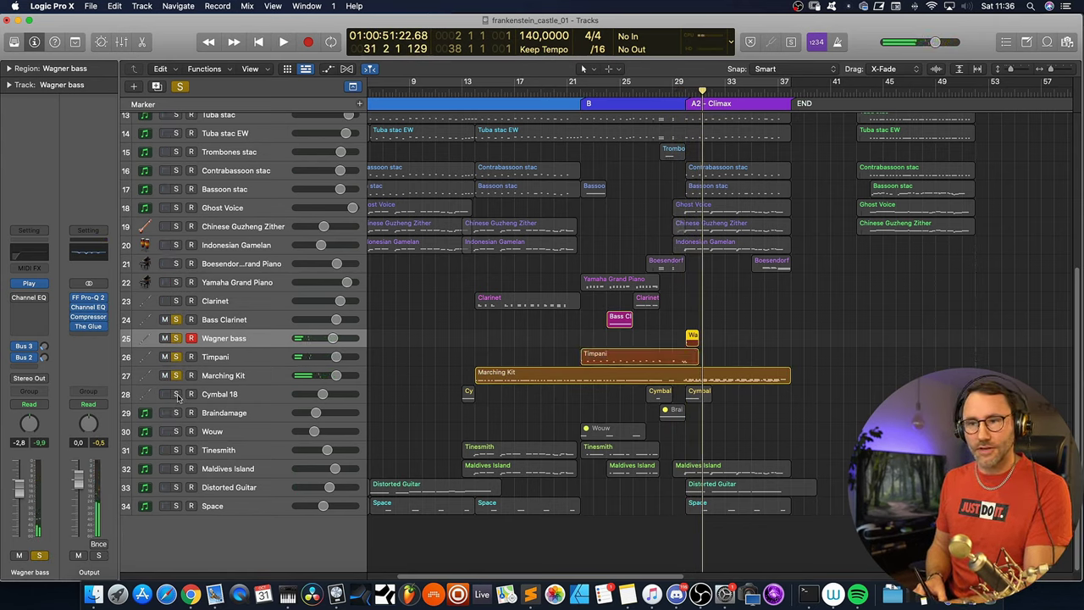
left_click(649, 95)
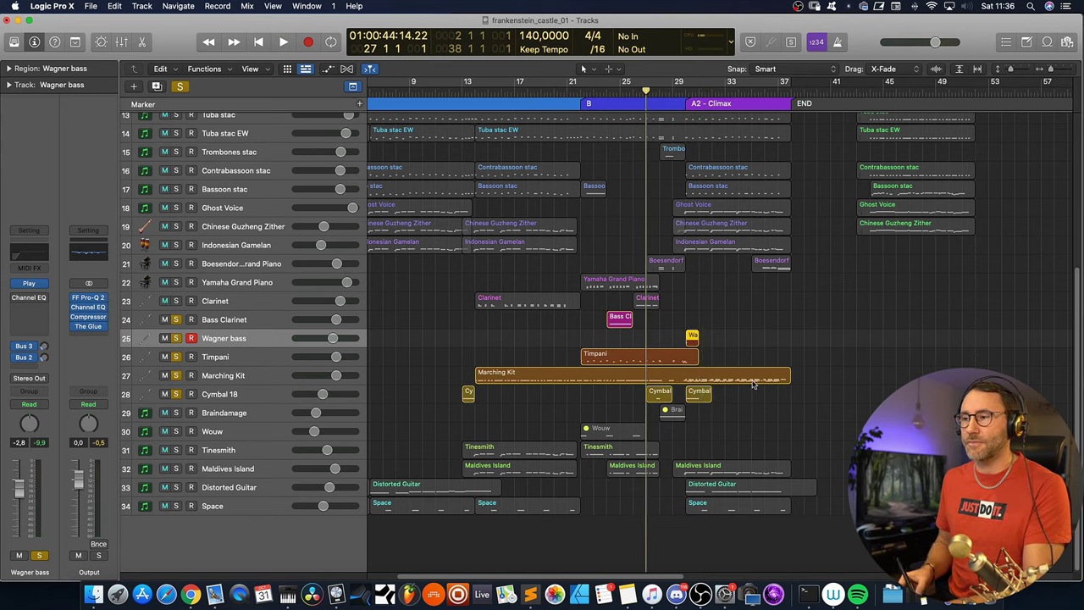
key("space")
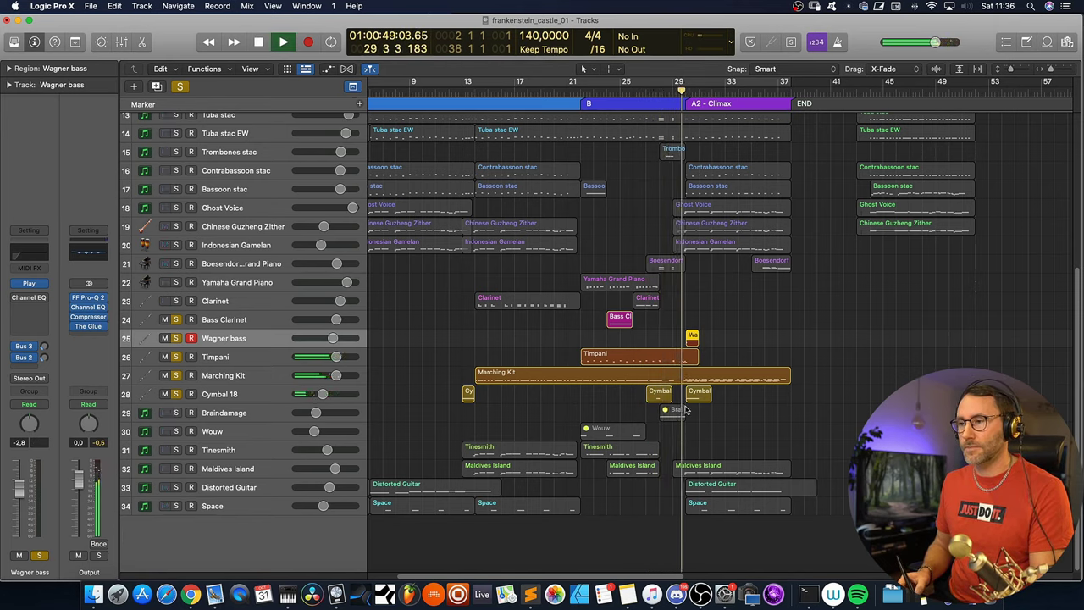
Open the Marching Kit region in the Piano Roll and zoom in on its notes.
double_click(741, 377)
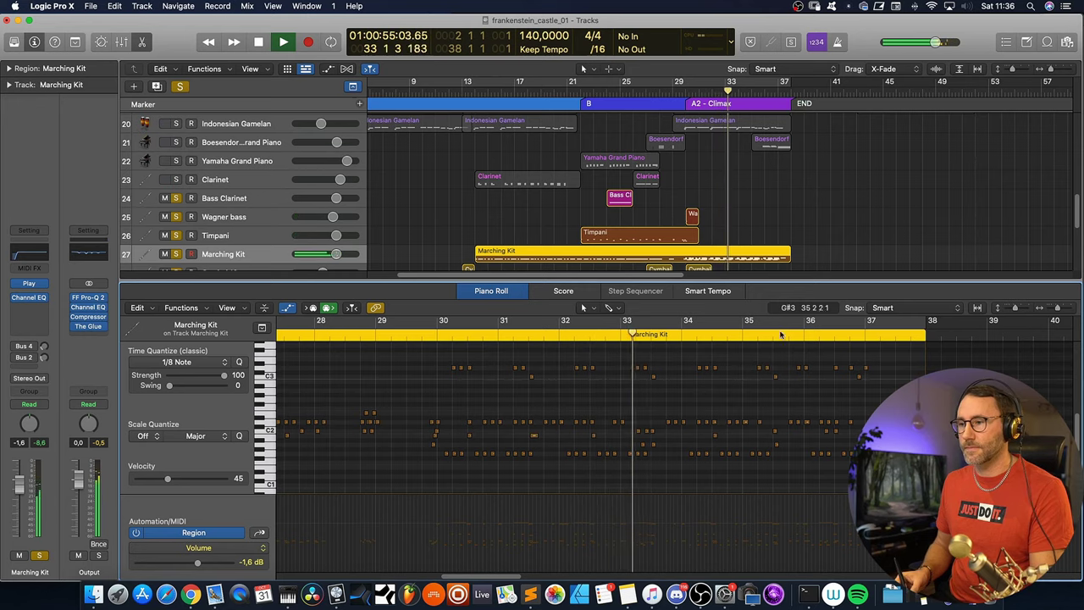
key("super+Right")
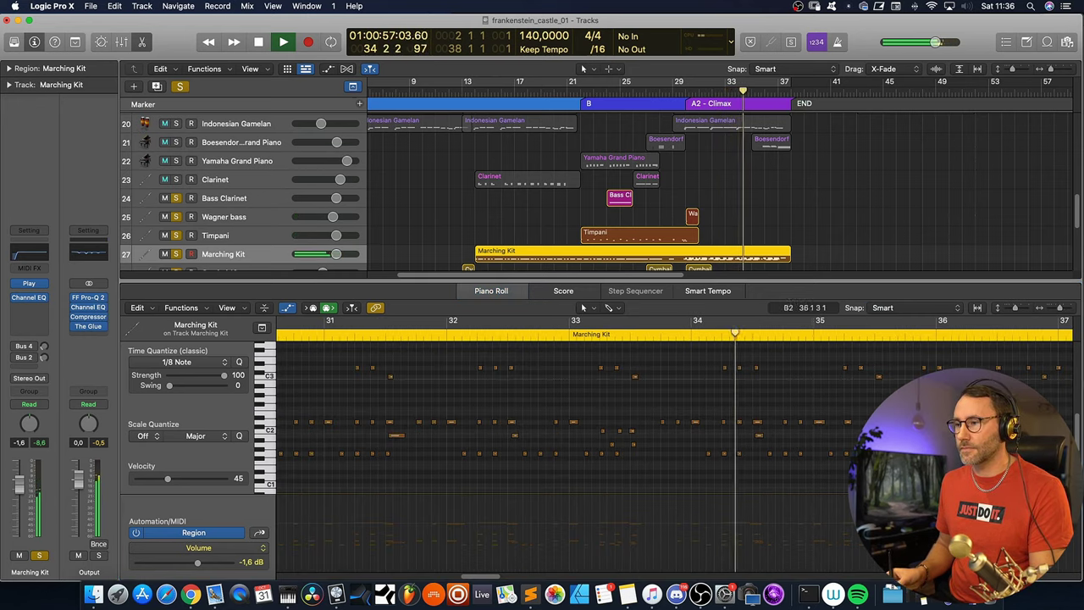
scroll(757, 414, "right", 5)
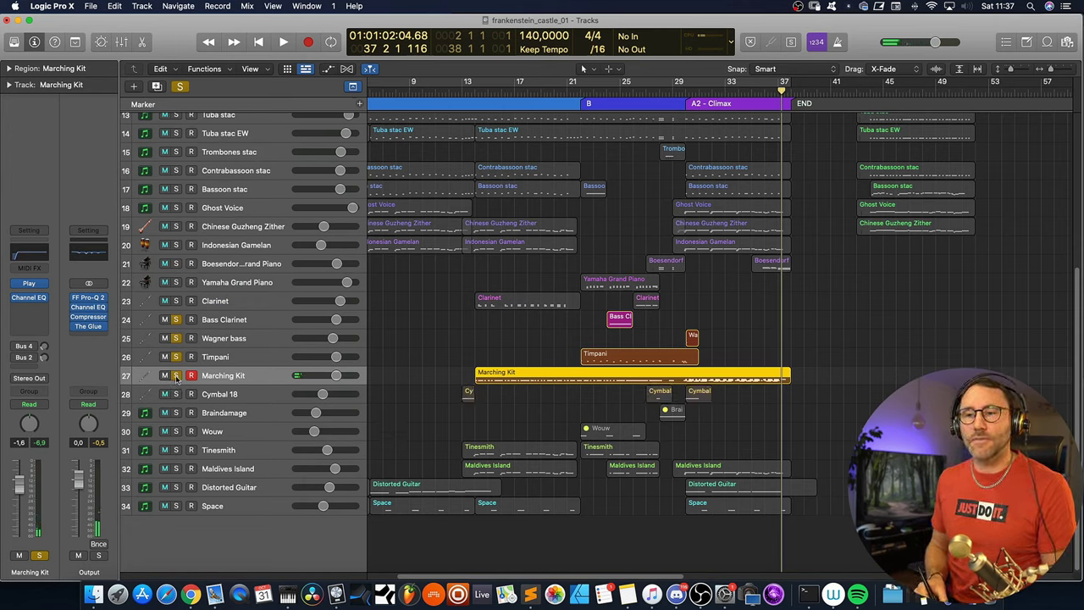
Audition the Boesendorfer Grand Piano soloed and briefly inspect its instrument plugin.
left_click(176, 320)
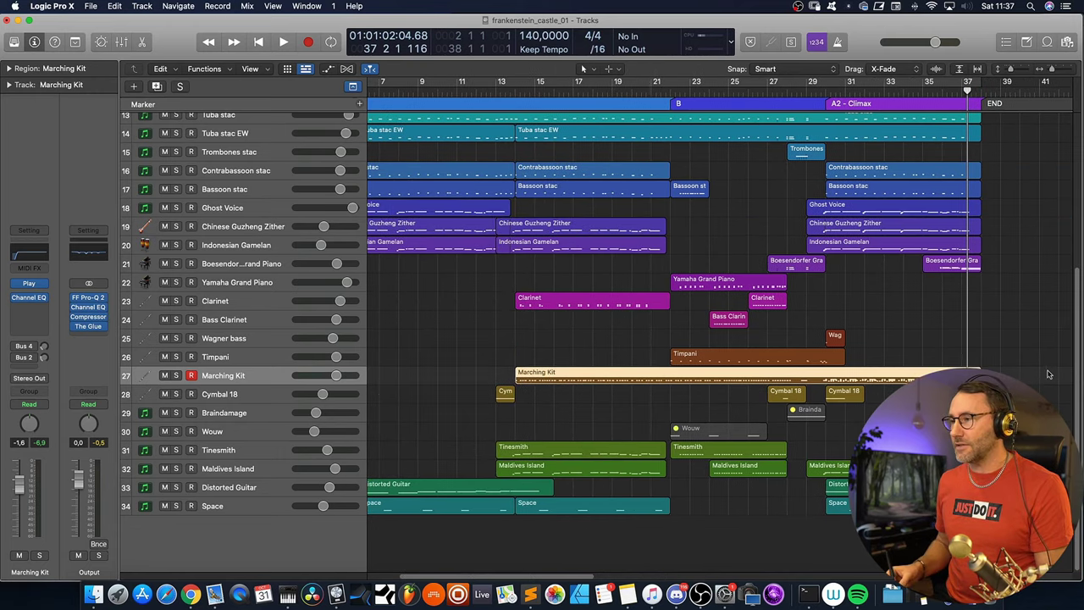
left_click_drag(1079, 370, 1078, 240)
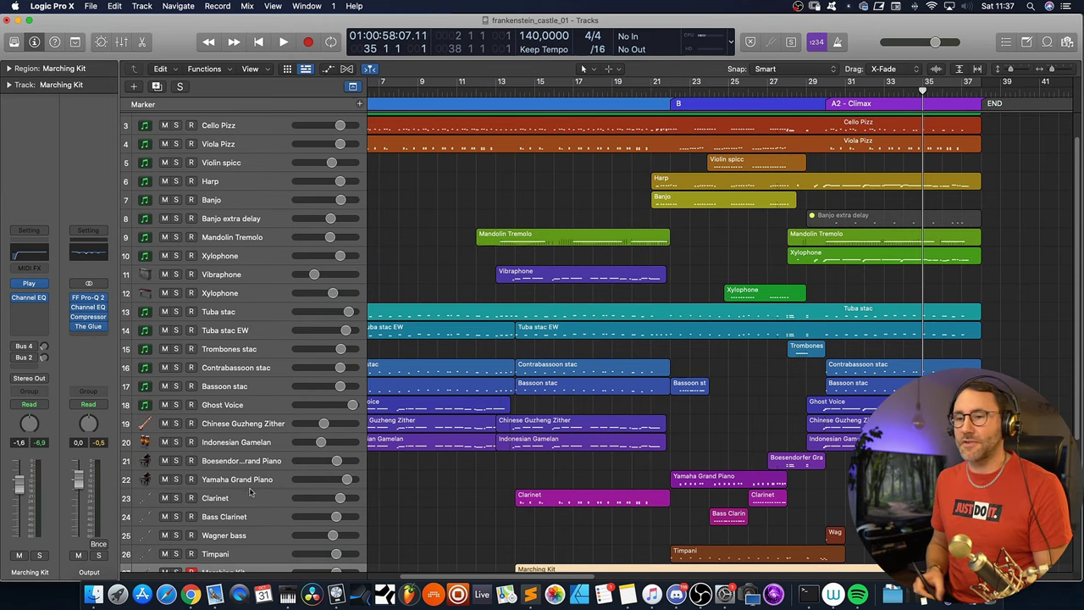
left_click(176, 461)
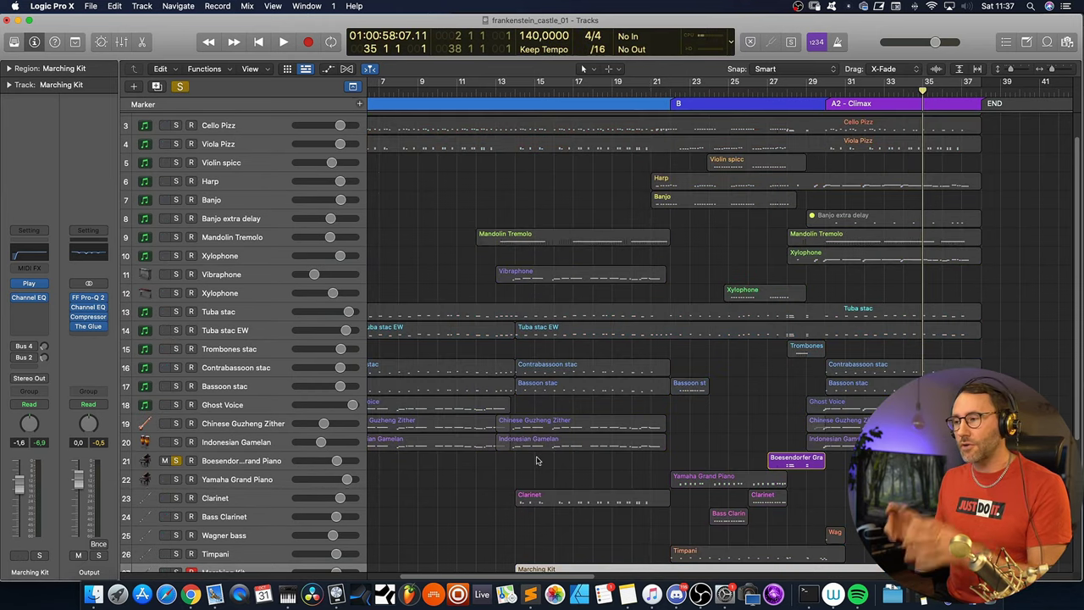
key("space")
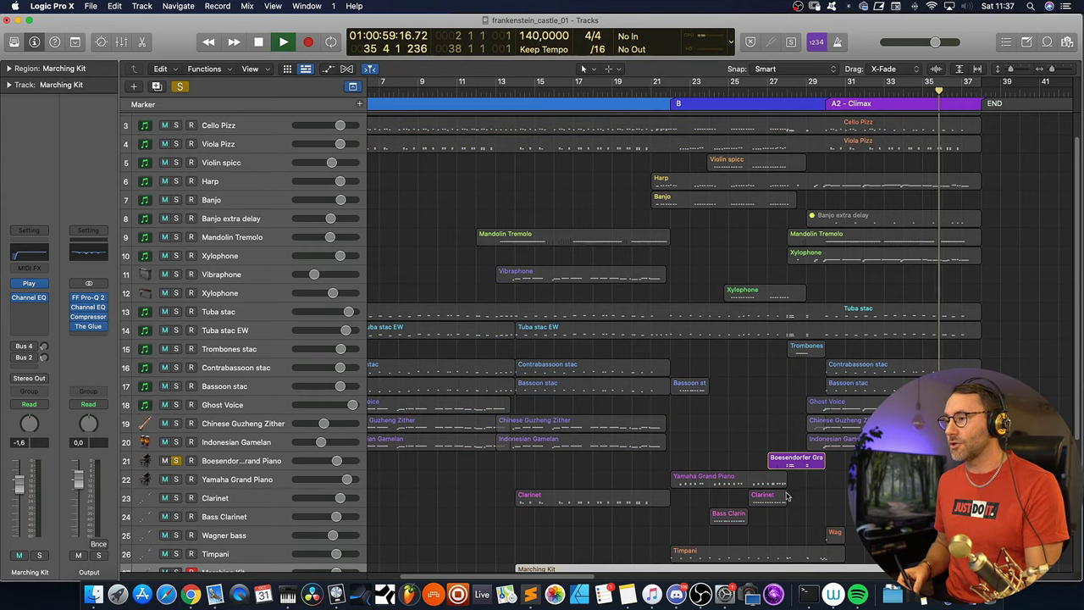
left_click(240, 464)
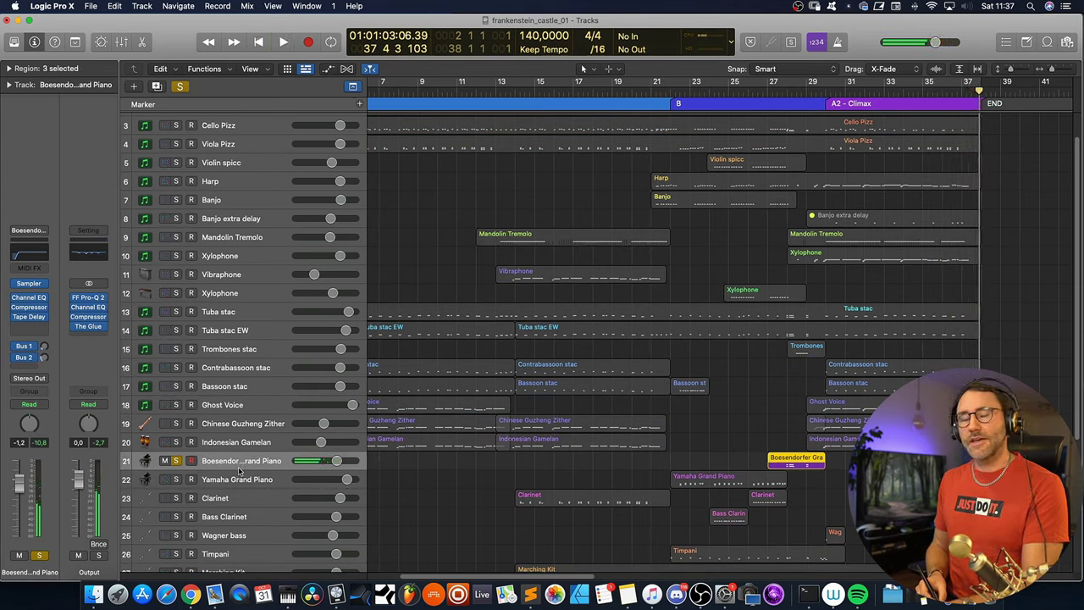
left_click(174, 461)
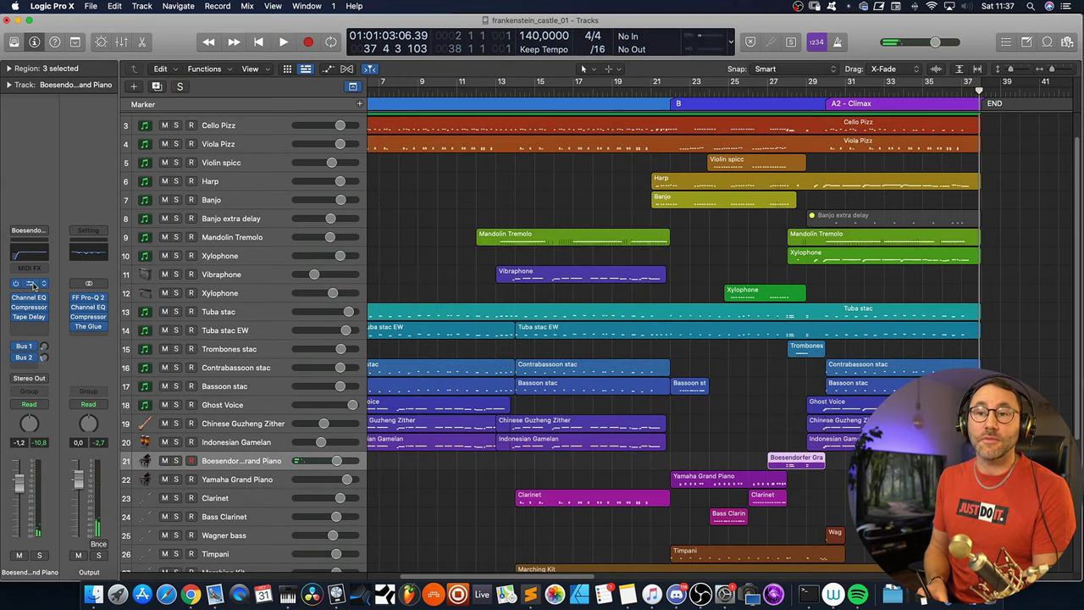
left_click(40, 283)
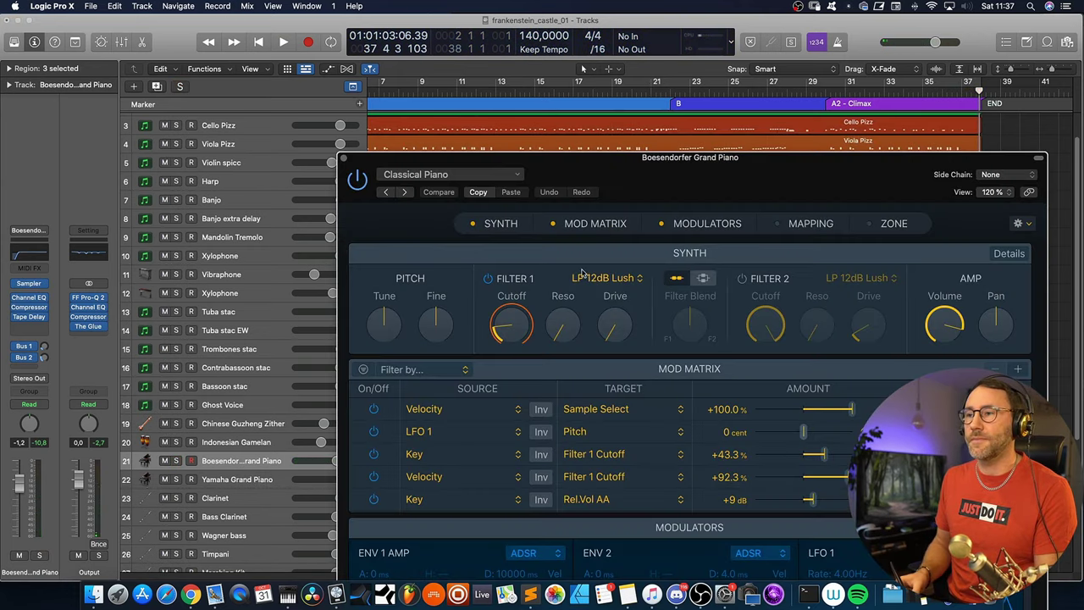
left_click(344, 159)
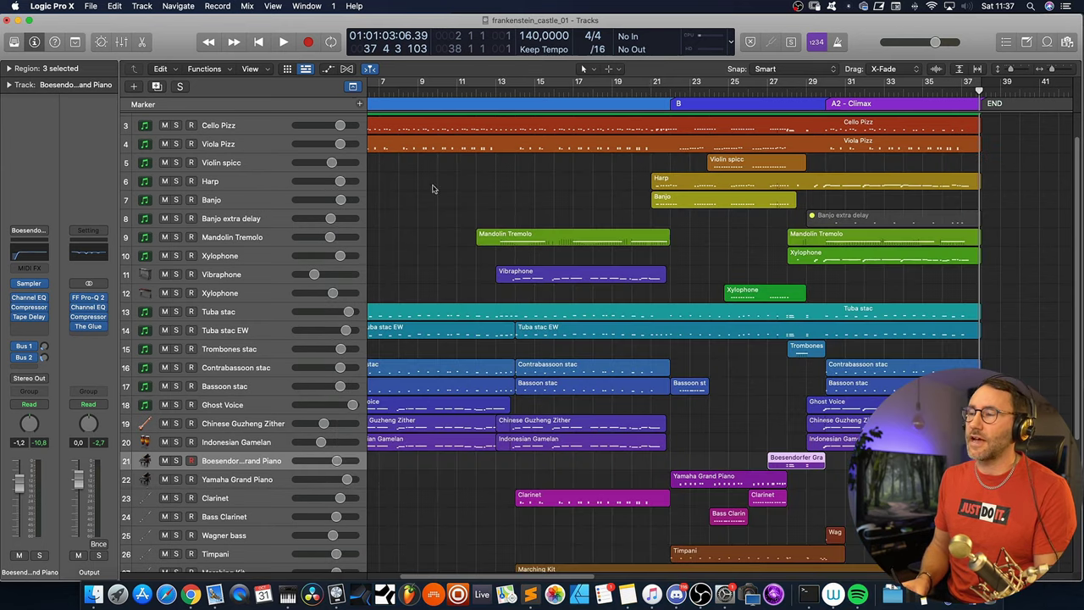
Play from bar 27 with Trombones stac soloed to hear its short run.
left_click(773, 89)
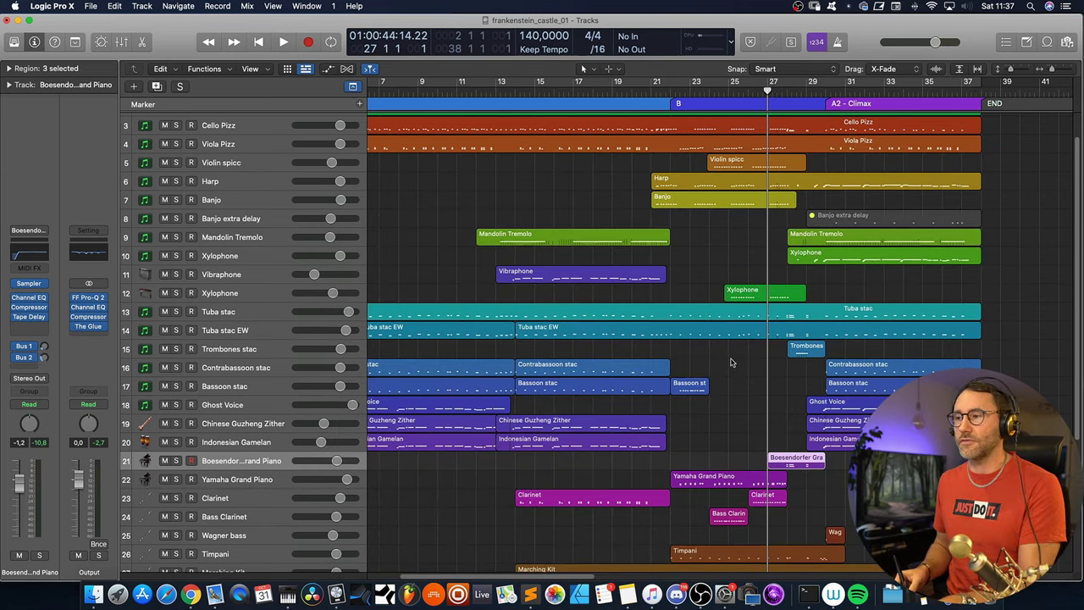
key("space")
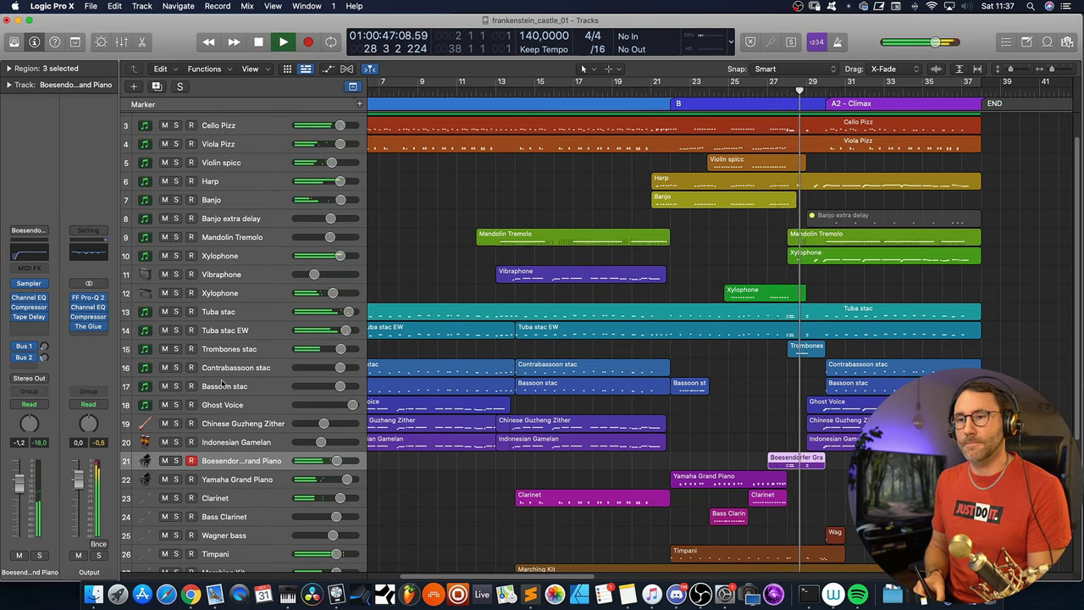
left_click(176, 349)
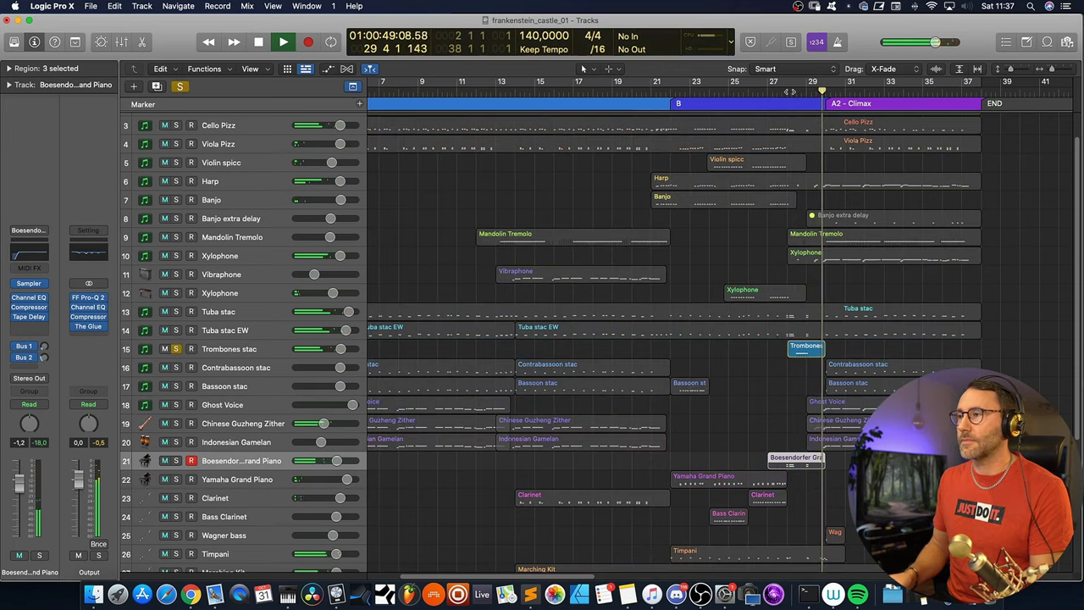
key("space")
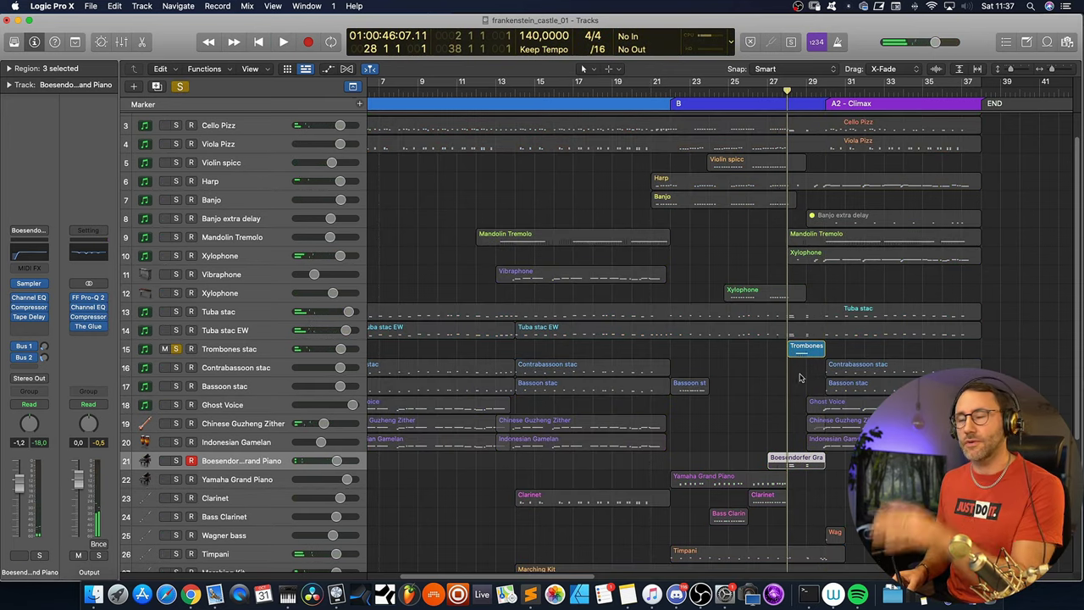
key("space")
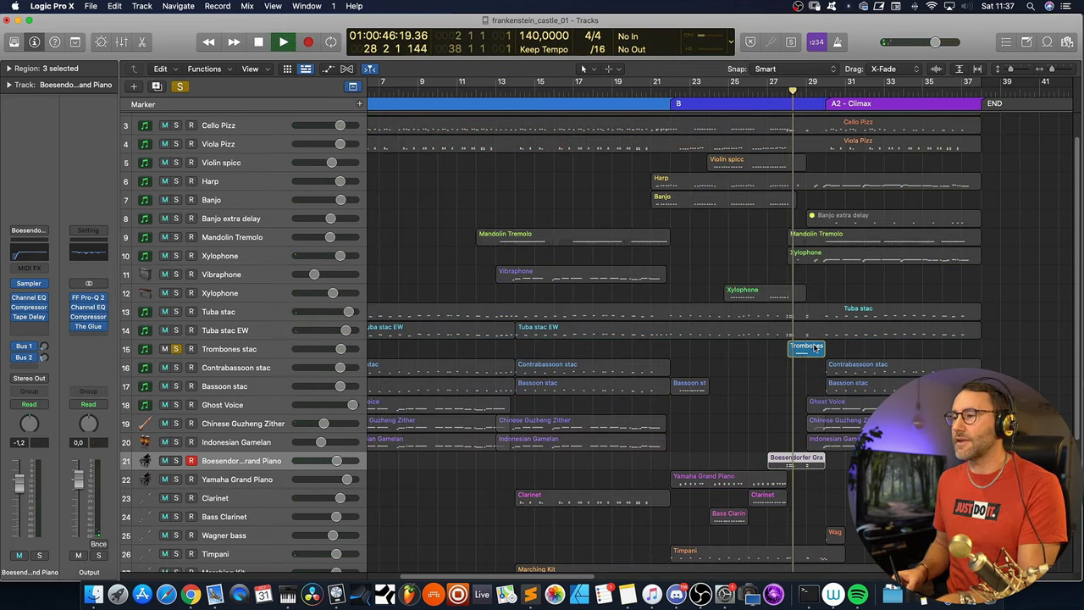
key("space")
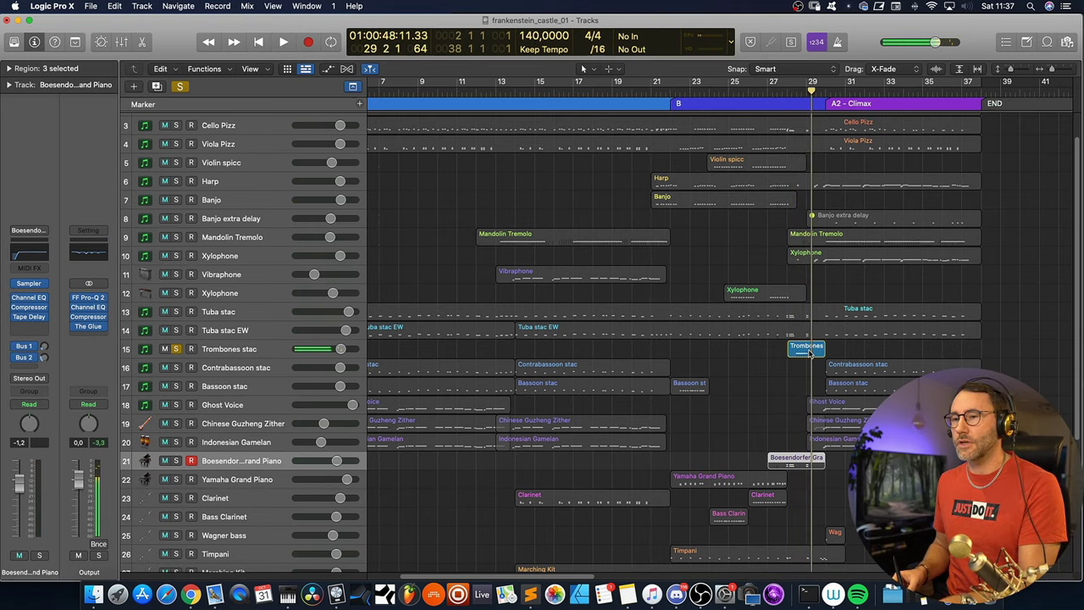
Open the Trombones stac notes and play back from the lower trombone note.
double_click(809, 350)
left_click_drag(471, 579, 462, 580)
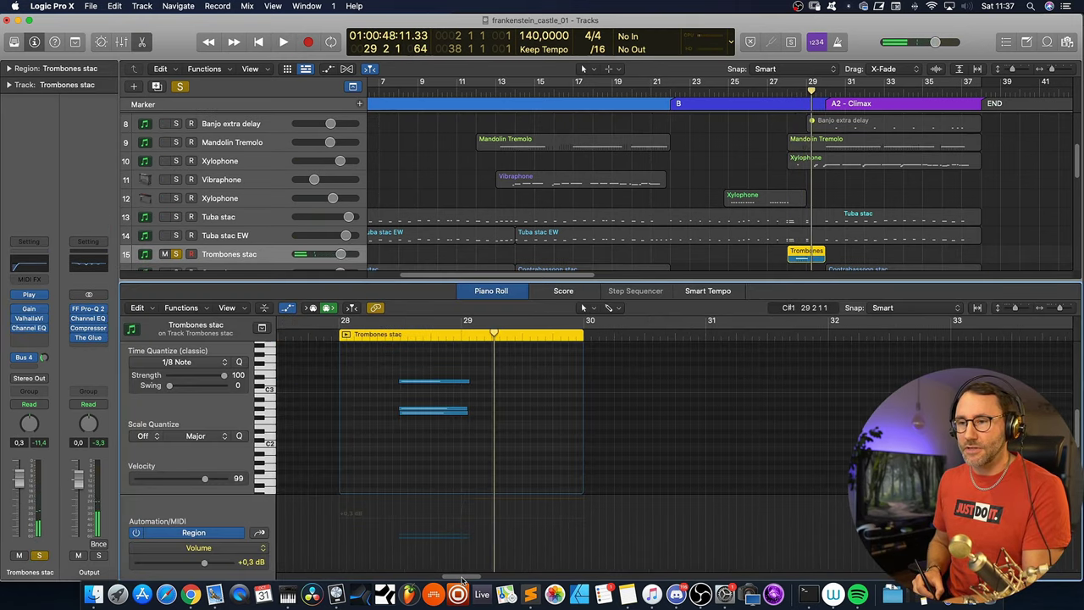
left_click(423, 414)
left_click(419, 416)
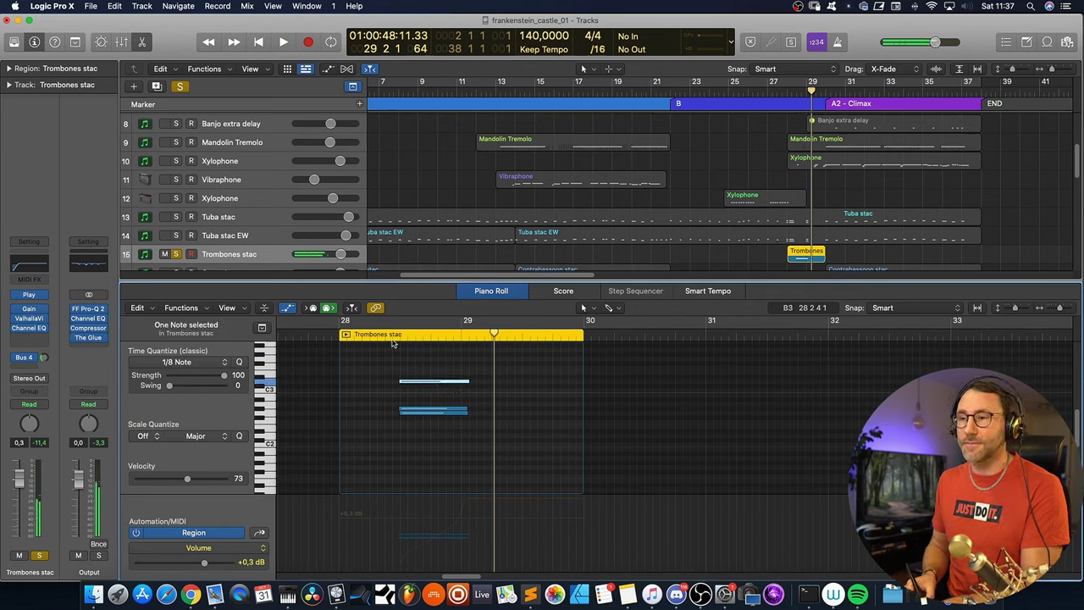
key("shift+Return")
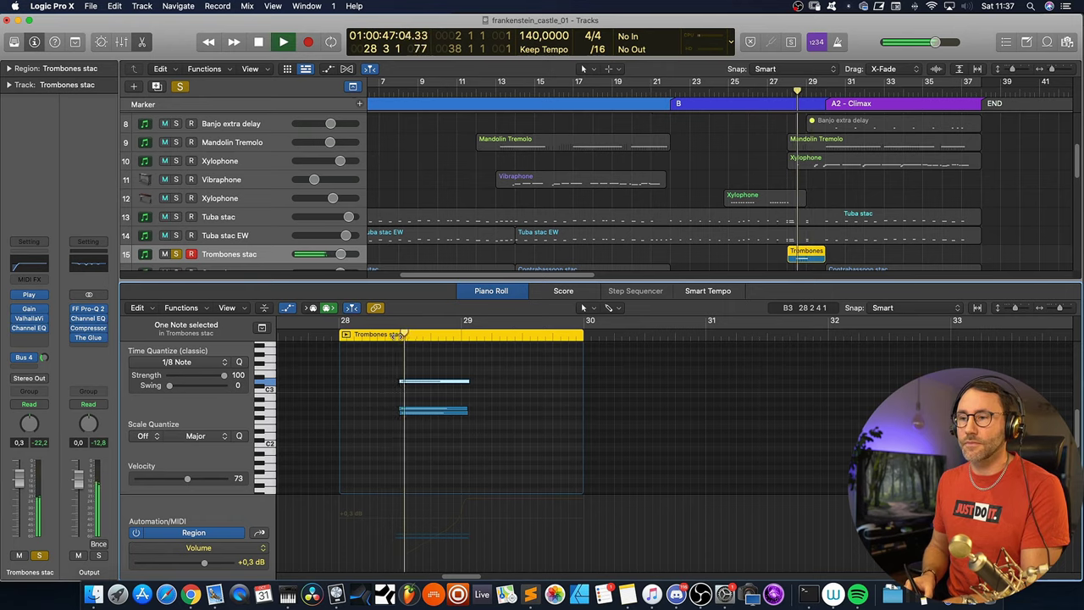
Close the note editor, unsolo Trombones stac, and return the playhead to bar 5.
left_click(508, 295)
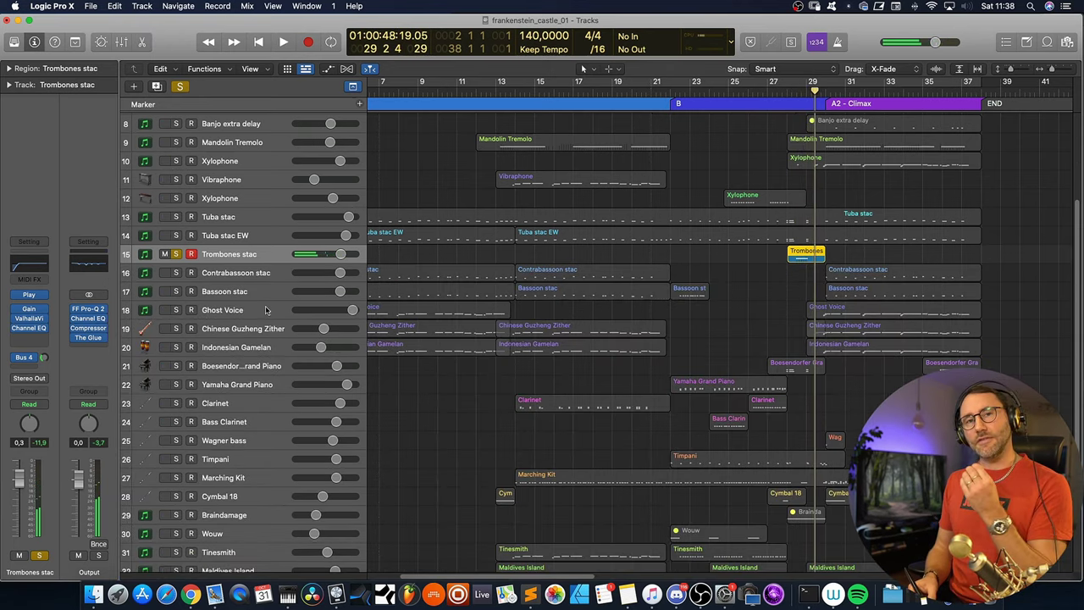
left_click(183, 254)
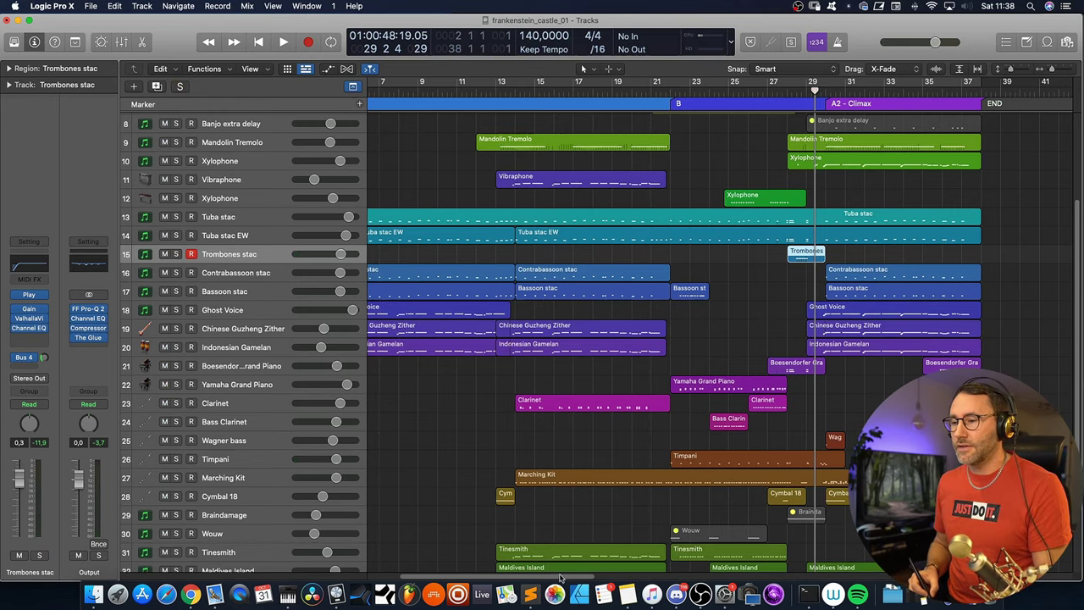
left_click_drag(559, 578, 524, 582)
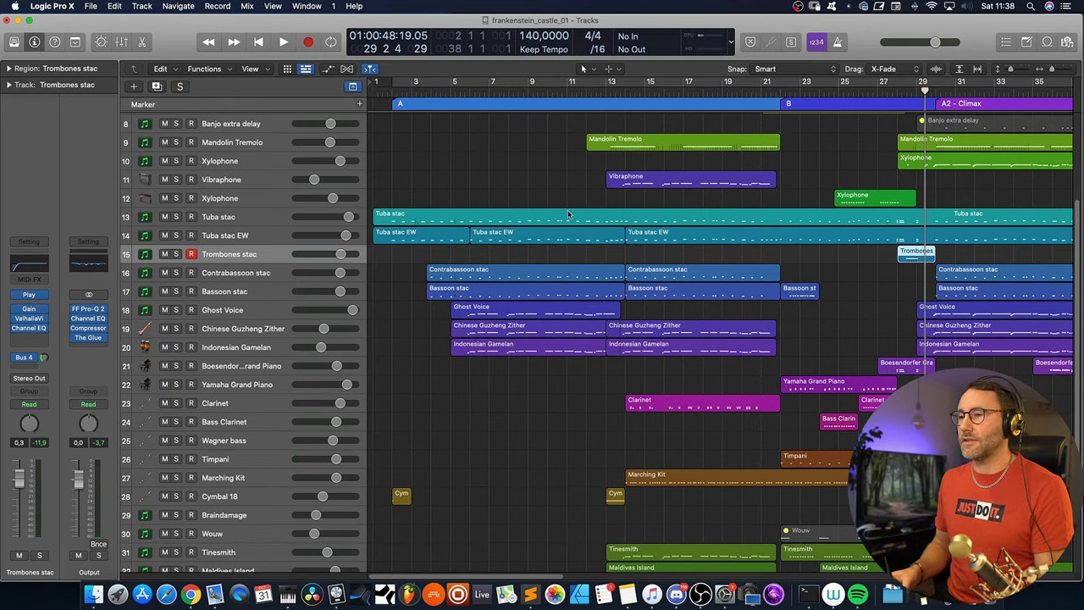
left_click(451, 84)
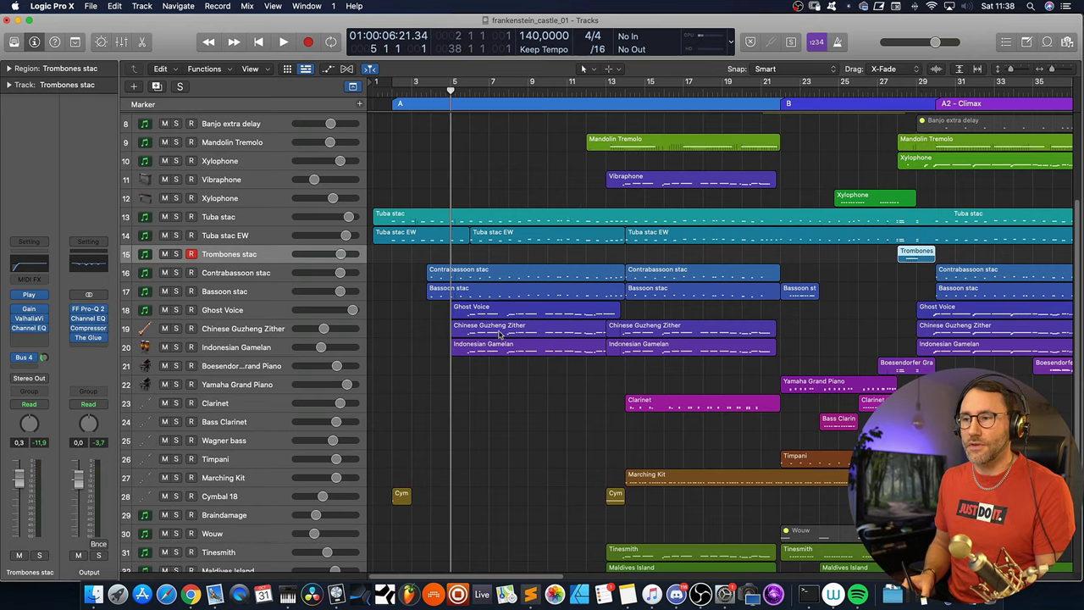
Open the Chinese Guzheng Zither region in the Piano Roll and audition one note.
double_click(499, 335)
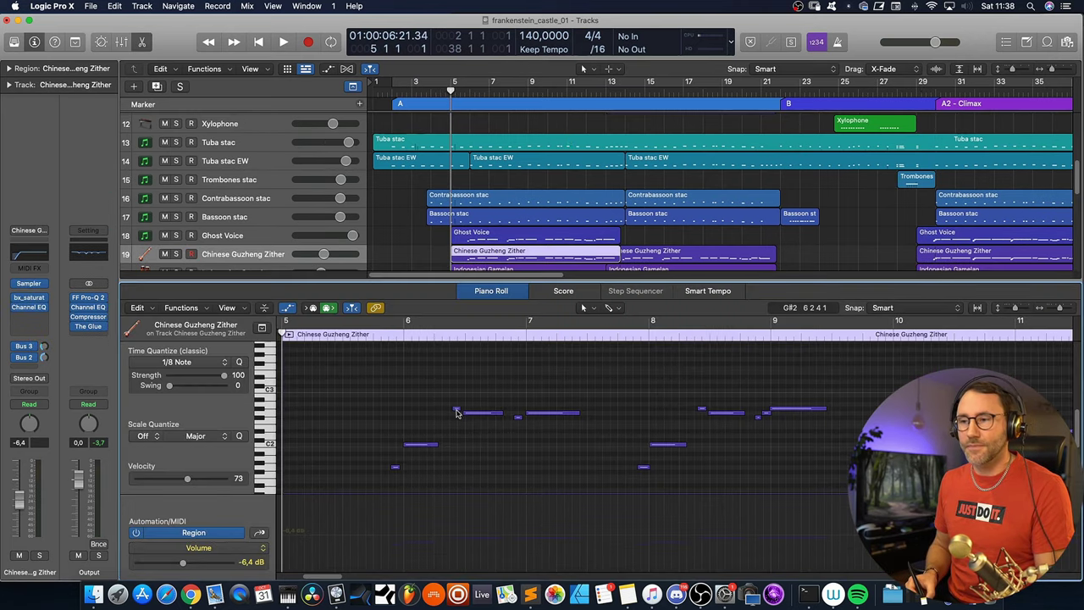
left_click(456, 411)
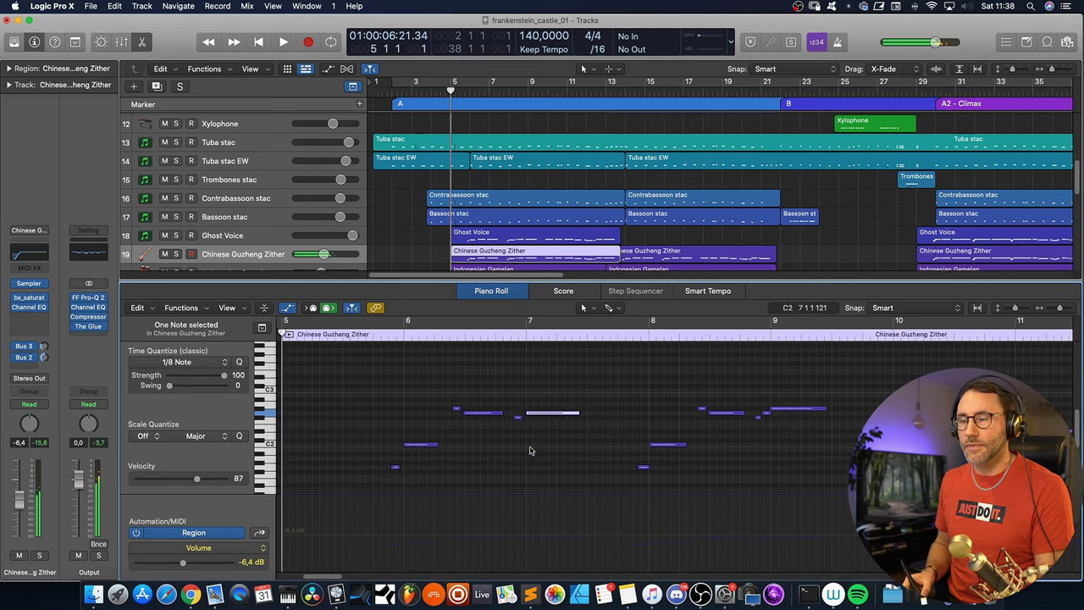